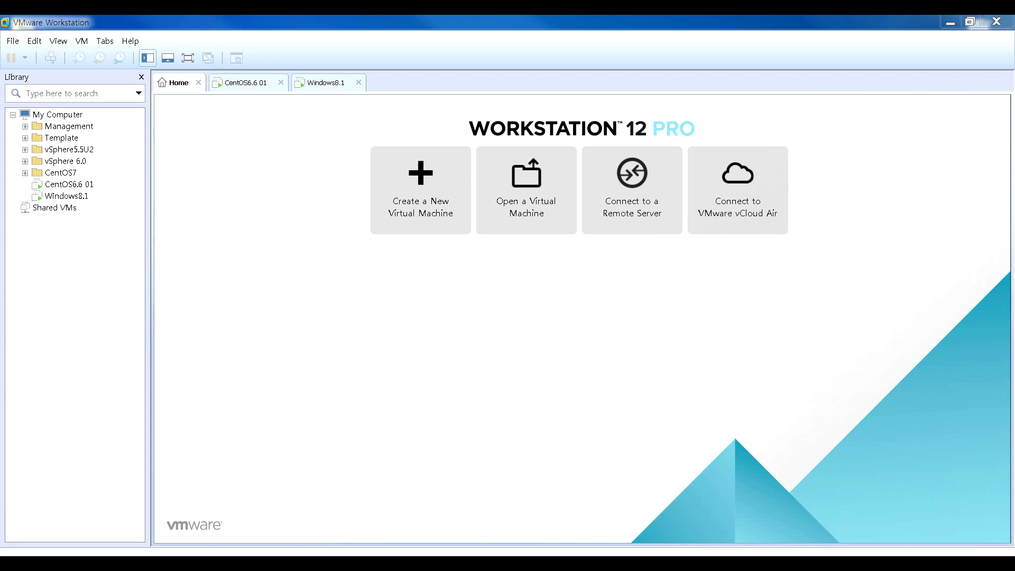
- Select CentOS6.6 01 in the Library and open its virtual machine settings from the summary view
{"action": "left_click", "coordinate": [92, 185]}
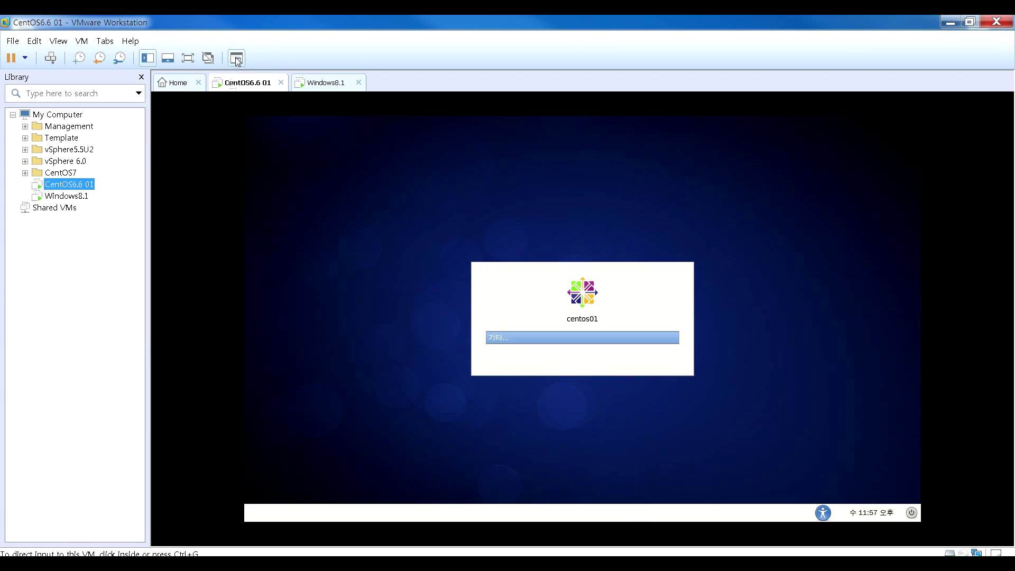
{"action": "left_click", "coordinate": [236, 59]}
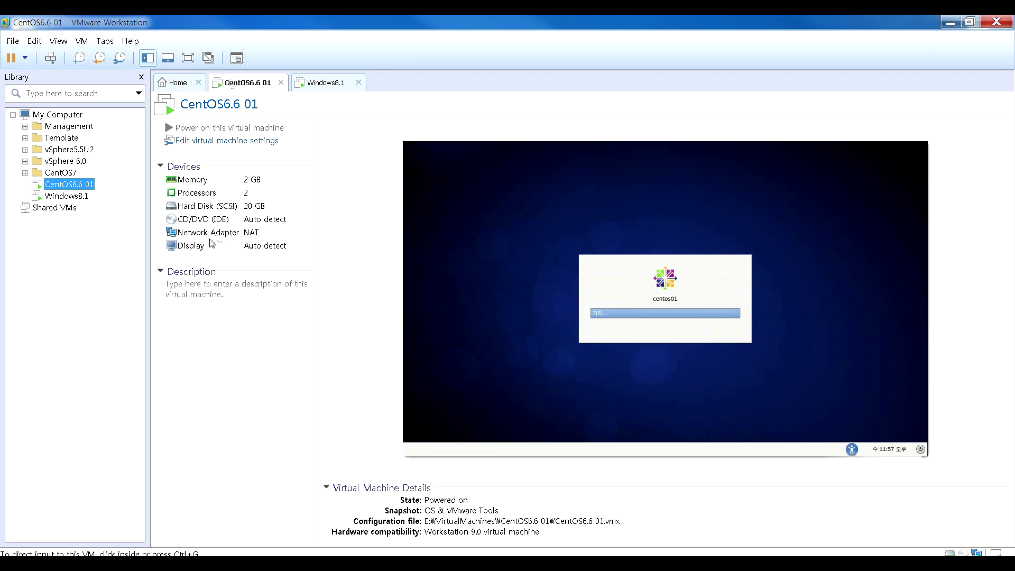
{"action": "left_click", "coordinate": [229, 140]}
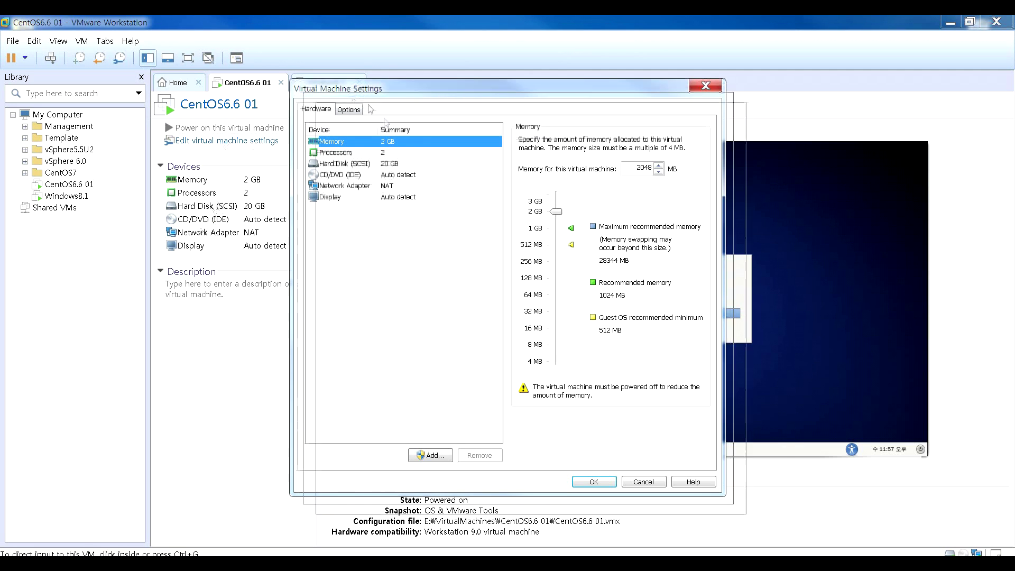
- Verify CentOS6.6 01's Network Adapter is set to NAT, then close Virtual Machine Settings
{"action": "left_click", "coordinate": [402, 234]}
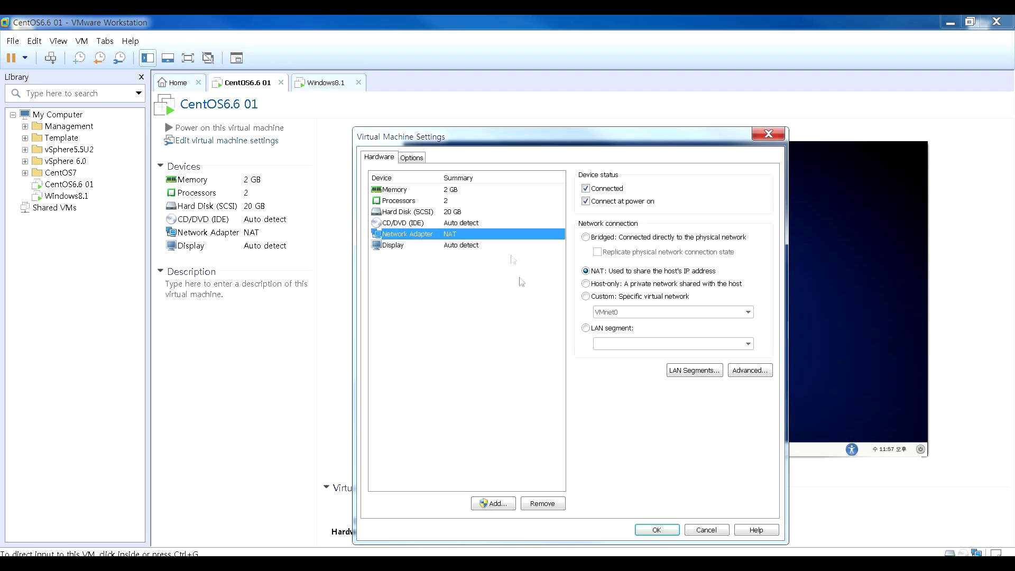
{"action": "mouse_move", "coordinate": [483, 140]}
{"action": "left_mouse_down"}
{"action": "mouse_move", "coordinate": [451, 135]}
{"action": "mouse_move", "coordinate": [468, 140]}
{"action": "left_mouse_up"}
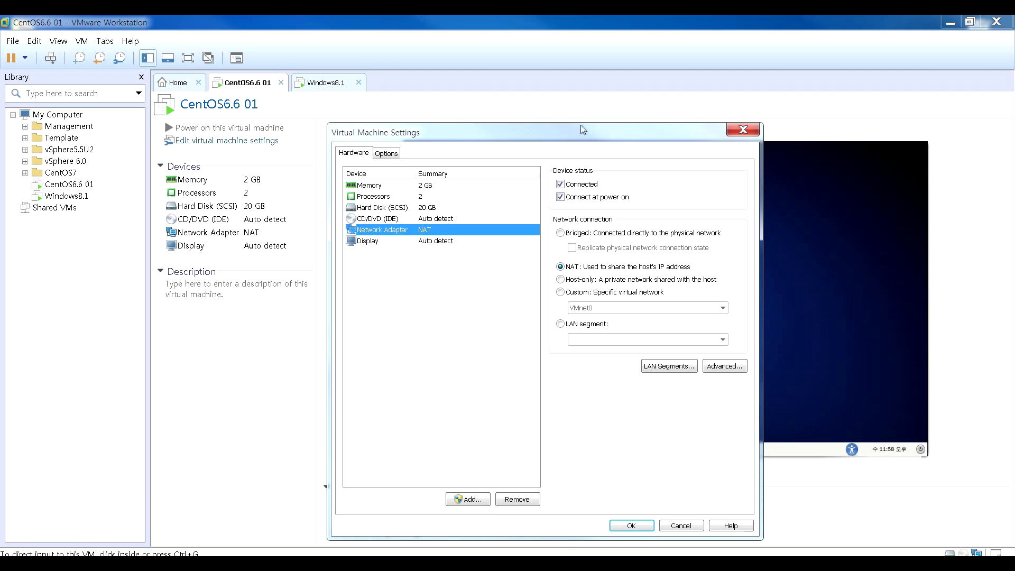
{"action": "left_click", "coordinate": [741, 131]}
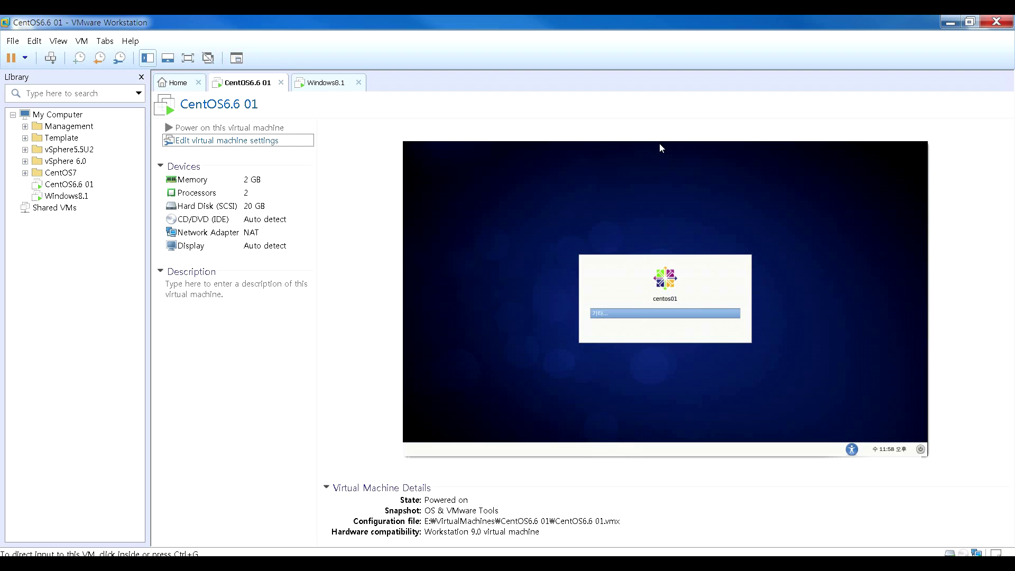
- Launch Edit > Virtual Network Editor, listing VMnet1, VMnet7 and VMnet8, and reposition it
{"action": "left_click", "coordinate": [27, 42]}
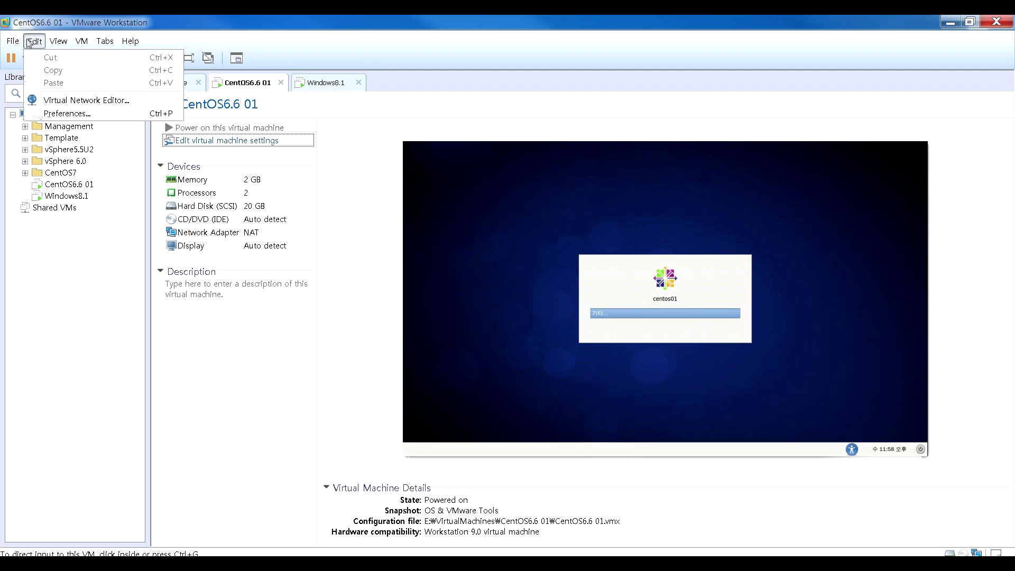
{"action": "left_click", "coordinate": [88, 103]}
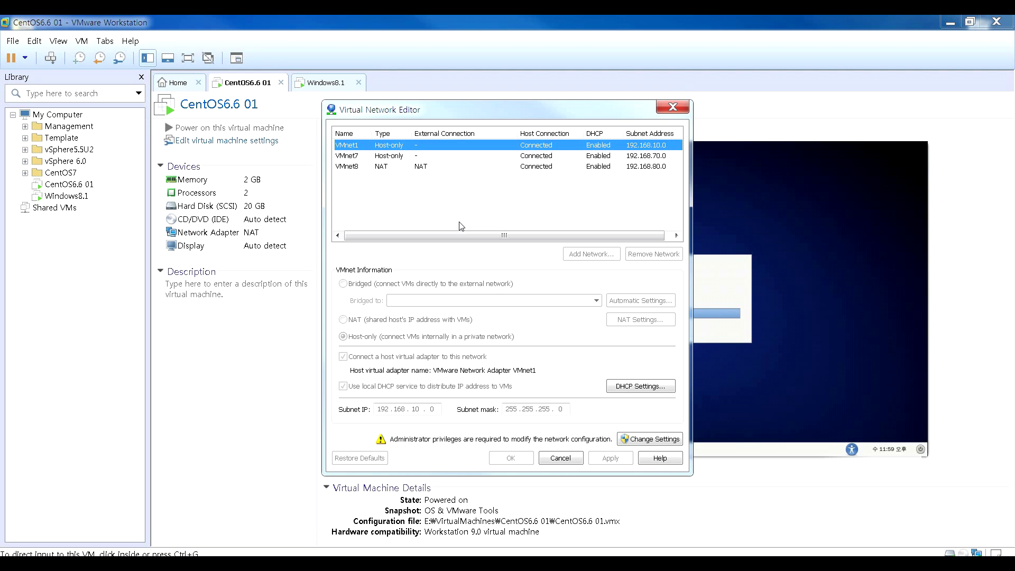
{"action": "left_click_drag", "start_coordinate": [432, 109], "coordinate": [429, 127]}
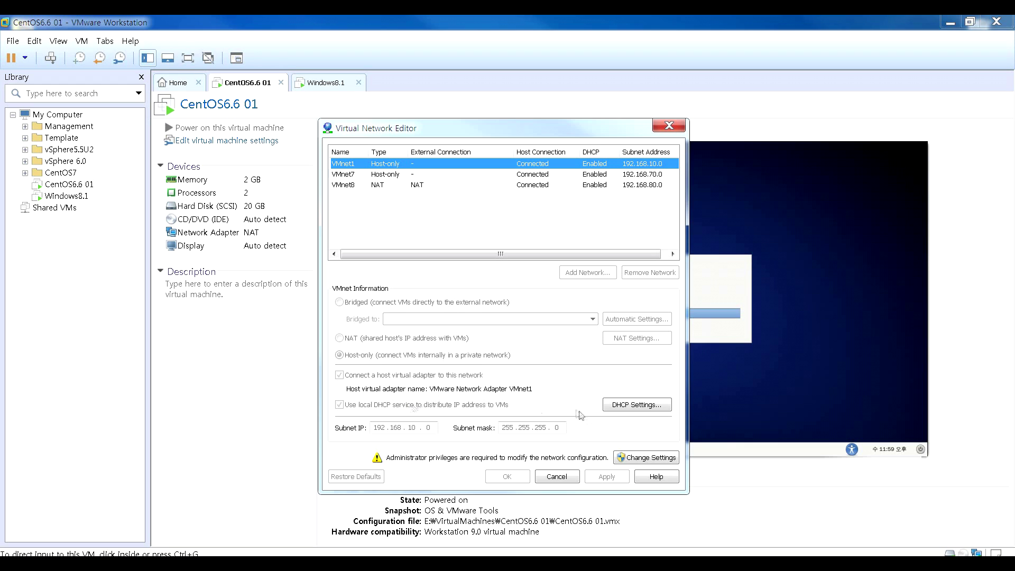
- Relaunch the Virtual Network Editor with administrator rights via Change Settings, revealing bridged VMnet0
{"action": "left_click", "coordinate": [636, 458]}
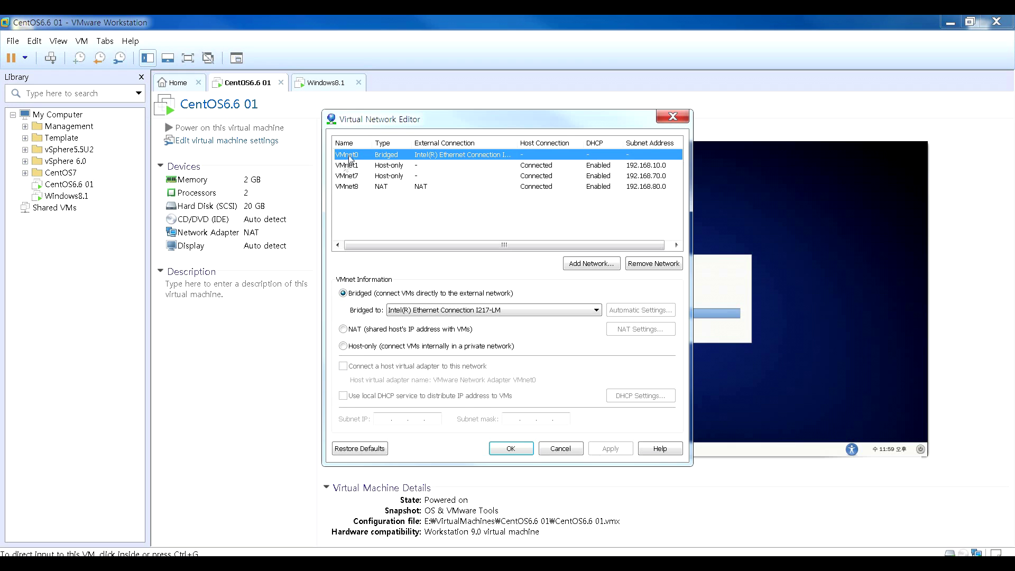
{"action": "left_click_drag", "start_coordinate": [372, 123], "coordinate": [371, 136]}
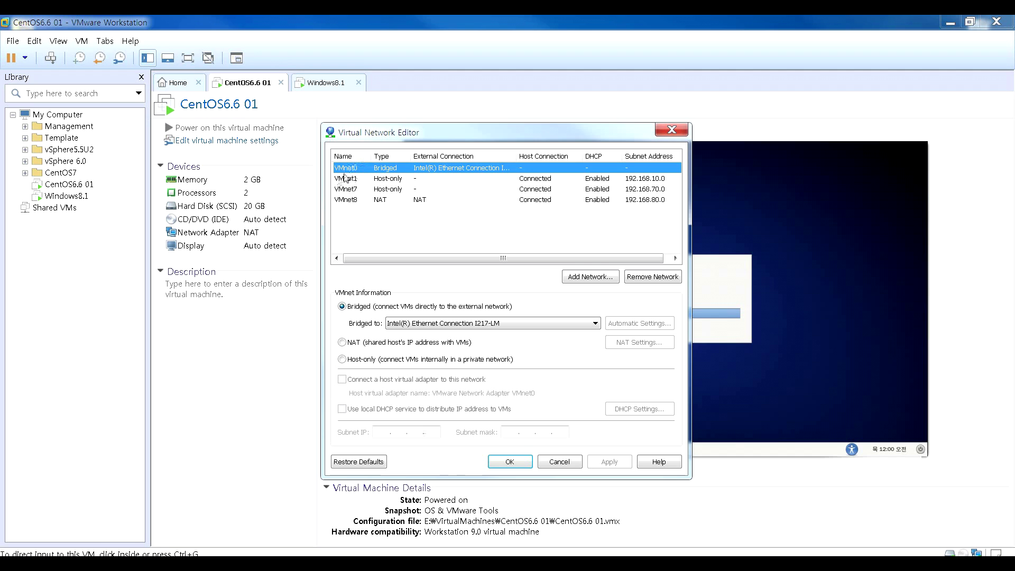
{"action": "left_click", "coordinate": [565, 274]}
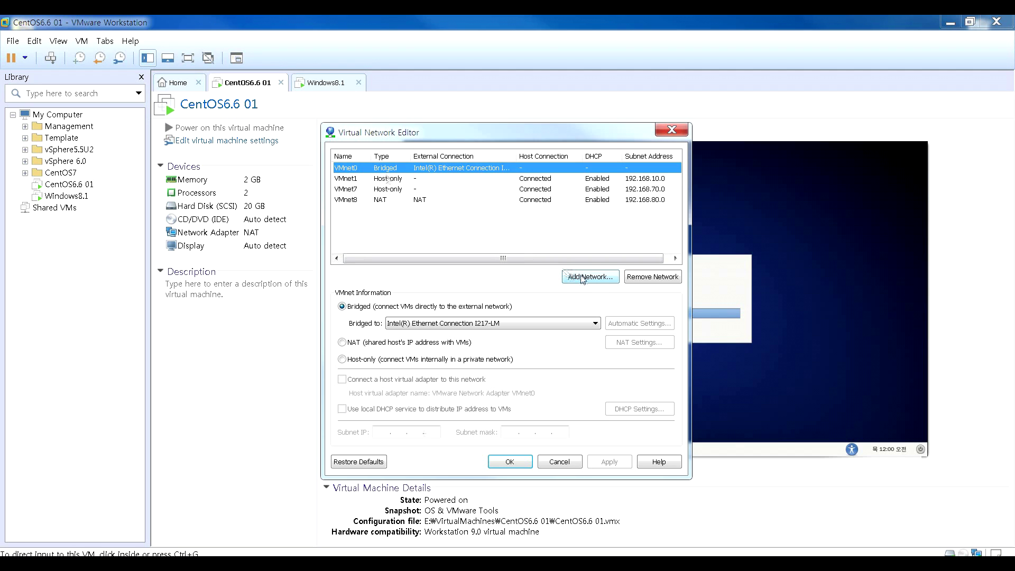
{"action": "left_click", "coordinate": [573, 298]}
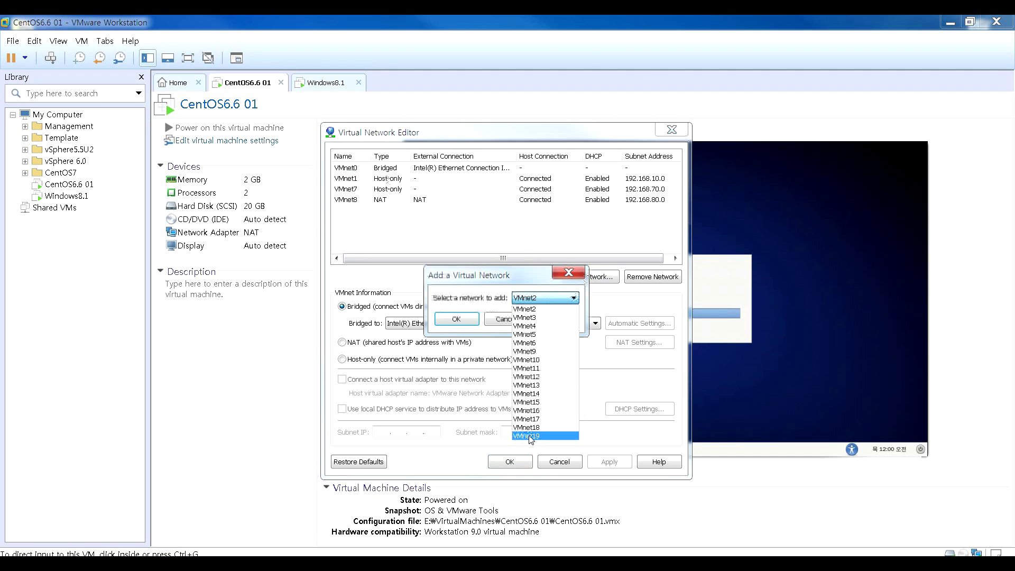
{"action": "left_click", "coordinate": [562, 278]}
{"action": "left_click", "coordinate": [566, 272]}
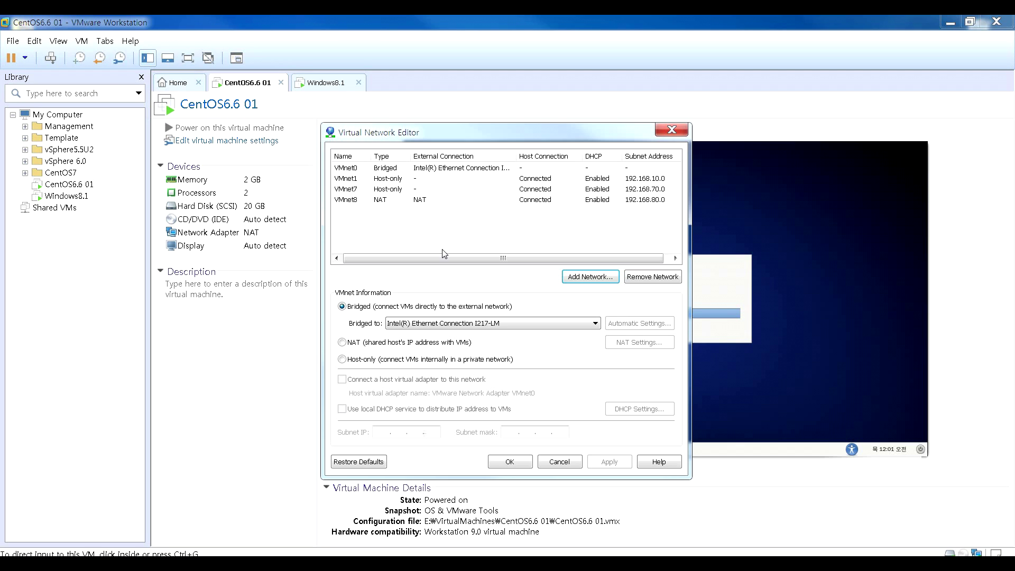
- Uncheck the host virtual adapter for VMnet7, leaving VMnet1's host adapter connected
{"action": "left_click", "coordinate": [364, 180]}
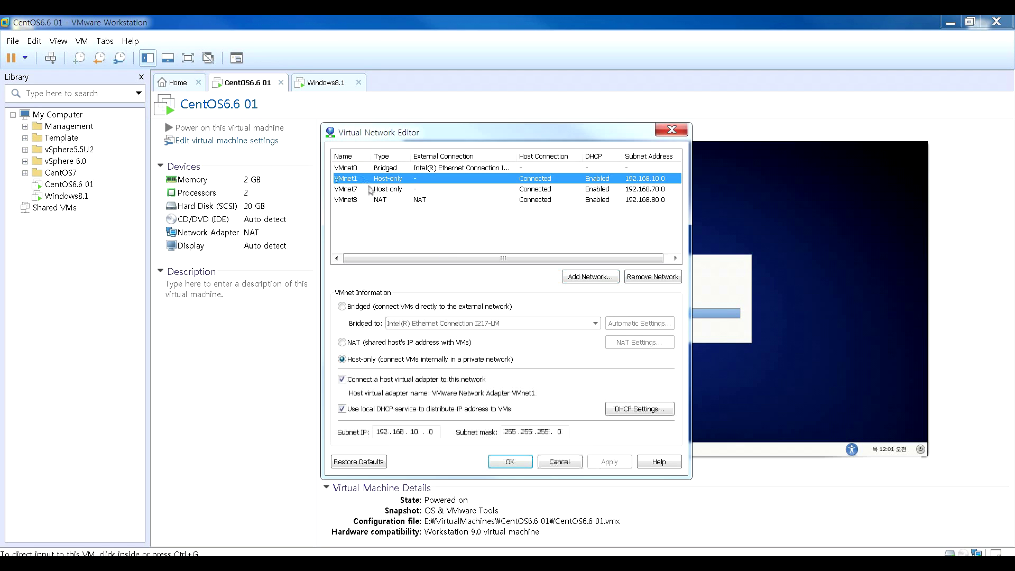
{"action": "left_click", "coordinate": [342, 379]}
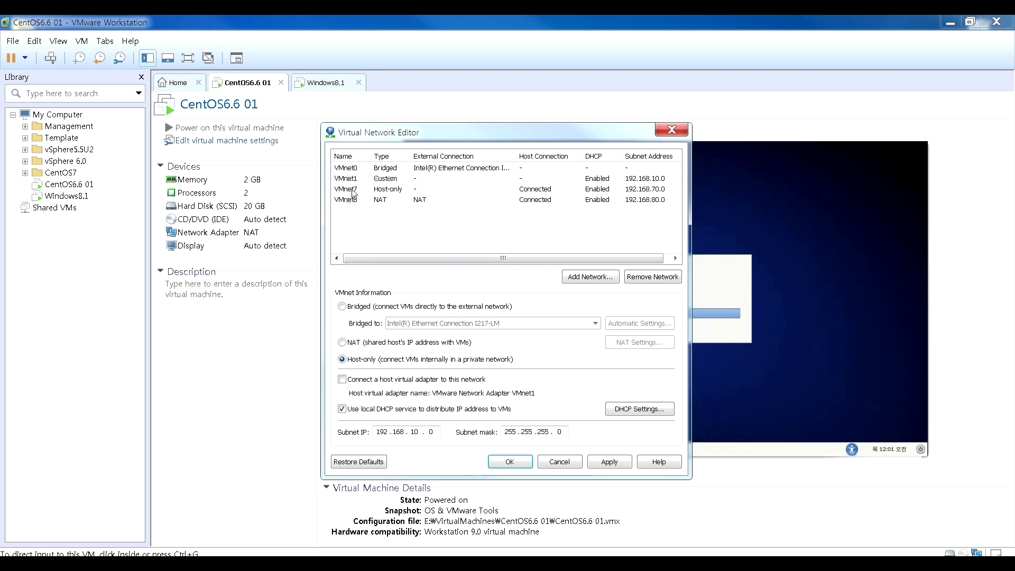
{"action": "left_click", "coordinate": [342, 379]}
{"action": "left_click", "coordinate": [356, 195]}
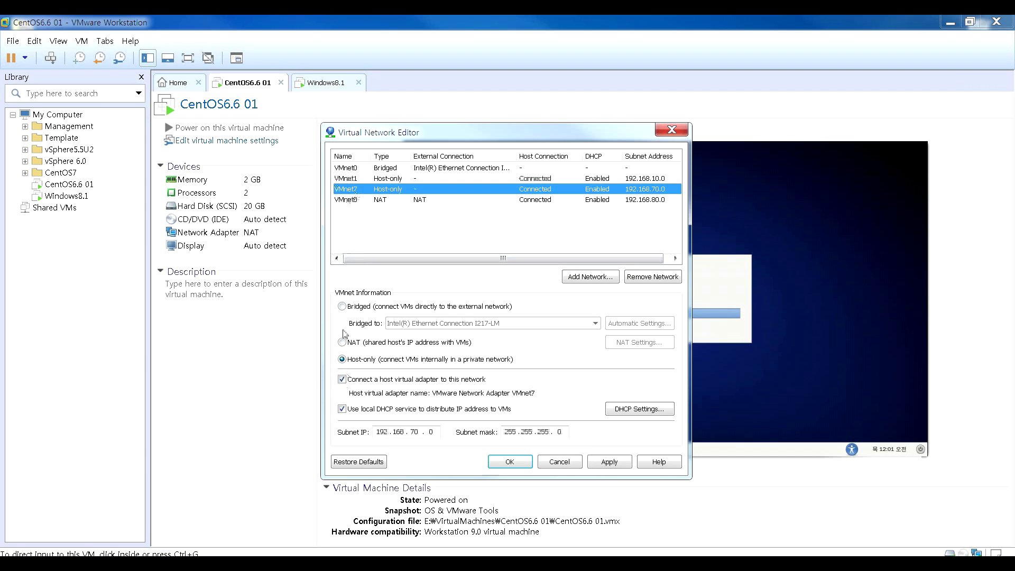
{"action": "left_click", "coordinate": [342, 379]}
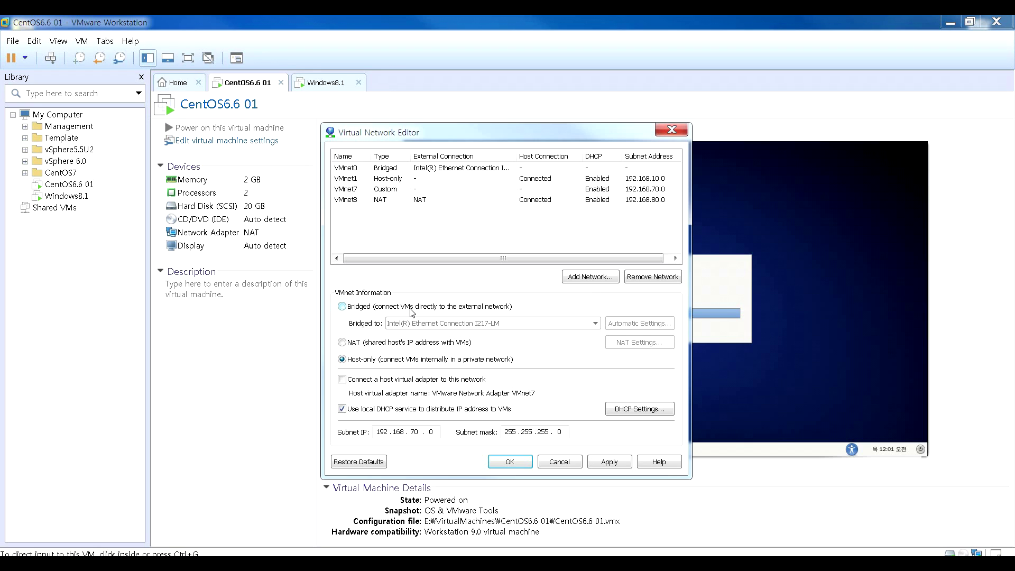
- Review the settings of VMnet0, VMnet1, VMnet7 and VMnet8 in turn
{"action": "left_click", "coordinate": [368, 185]}
{"action": "left_click", "coordinate": [369, 181]}
{"action": "left_click", "coordinate": [370, 190]}
{"action": "left_click", "coordinate": [371, 200]}
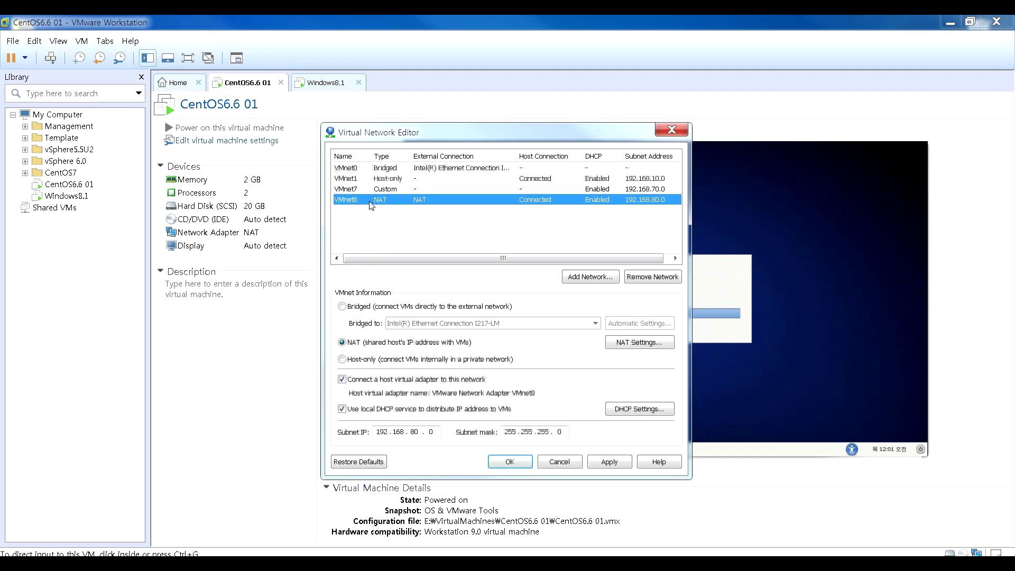
{"action": "left_click", "coordinate": [389, 168]}
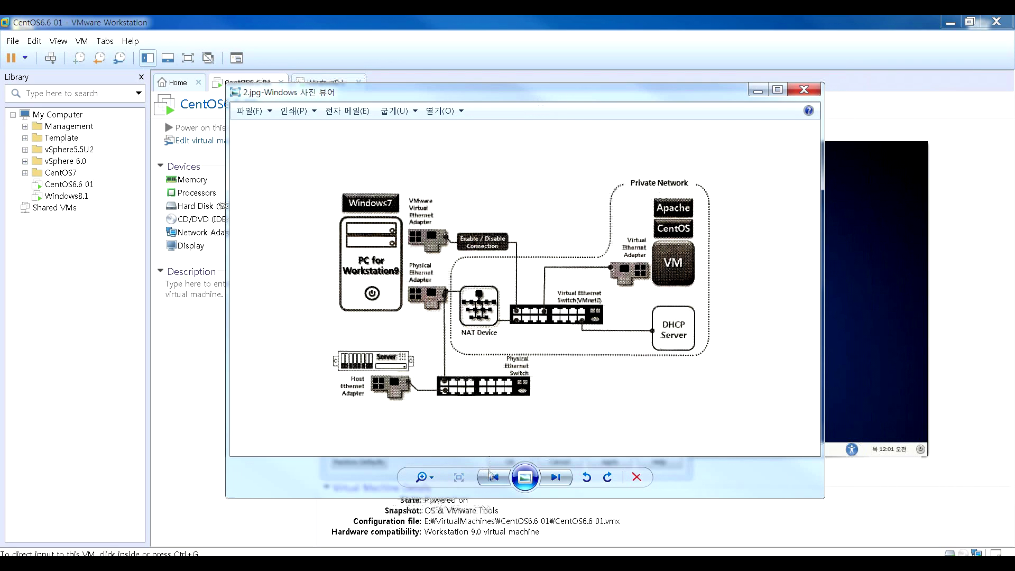
- Go back from 2.jpg to the 1.jpg bridged-network diagram in Photo Viewer
{"action": "left_click", "coordinate": [491, 482]}
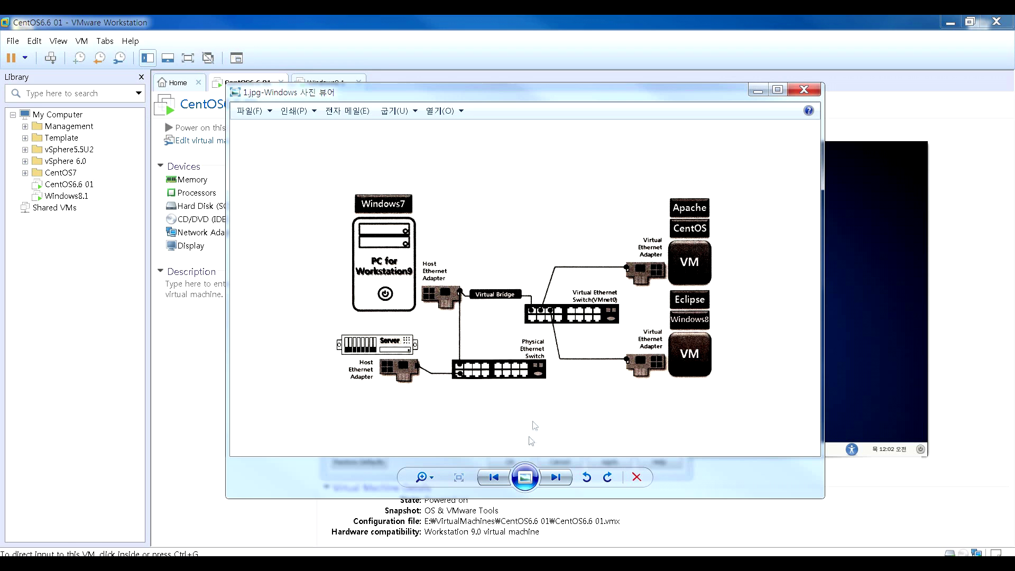
- Zoom in on the 1.jpg network diagram in Photo Viewer
{"action": "left_click", "coordinate": [427, 480]}
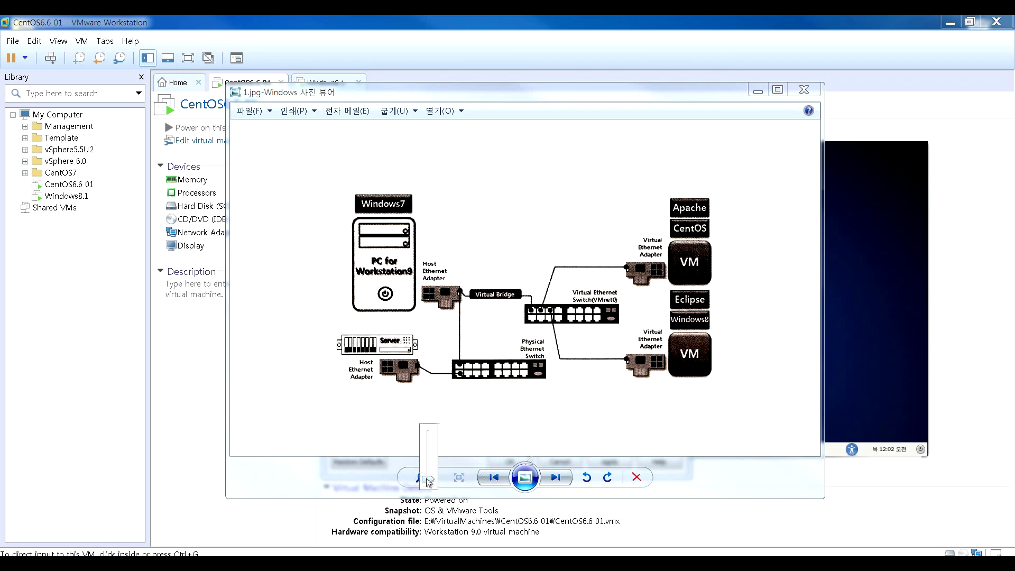
{"action": "left_click_drag", "start_coordinate": [429, 481], "coordinate": [430, 472]}
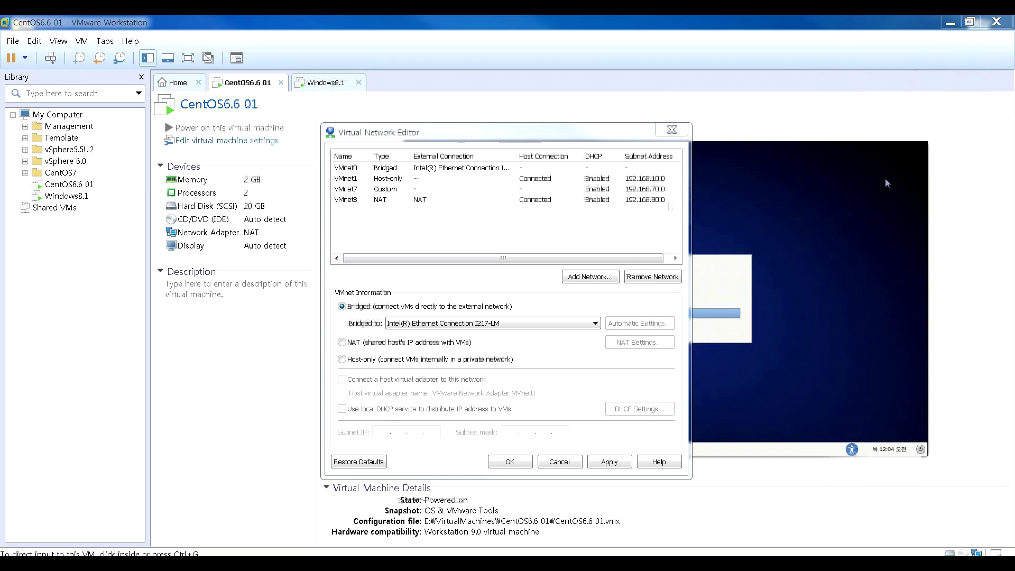
- Review VMnet1's host-only settings and then VMnet7's settings in the network editor
{"action": "left_click", "coordinate": [358, 181]}
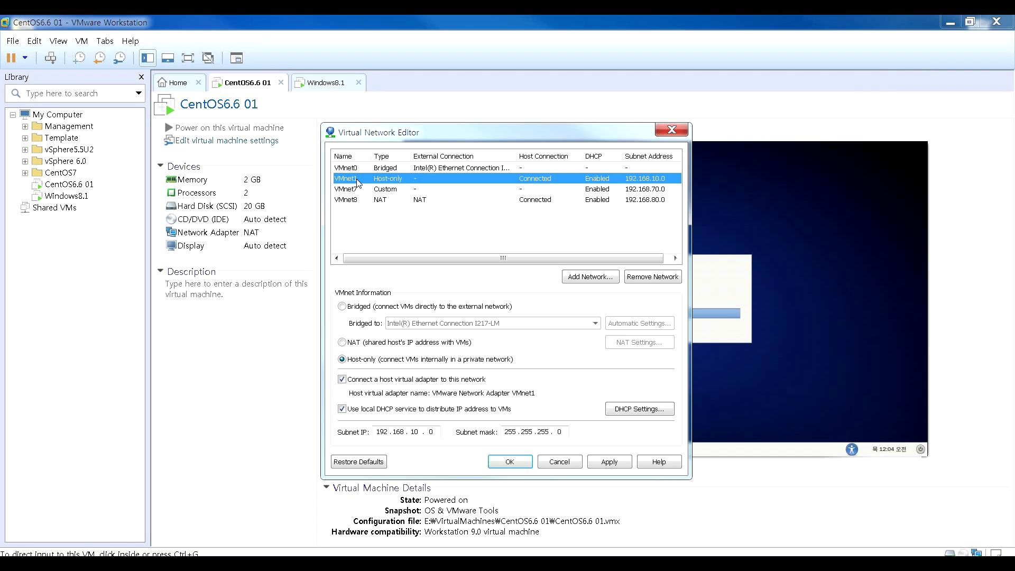
{"action": "left_click", "coordinate": [363, 189]}
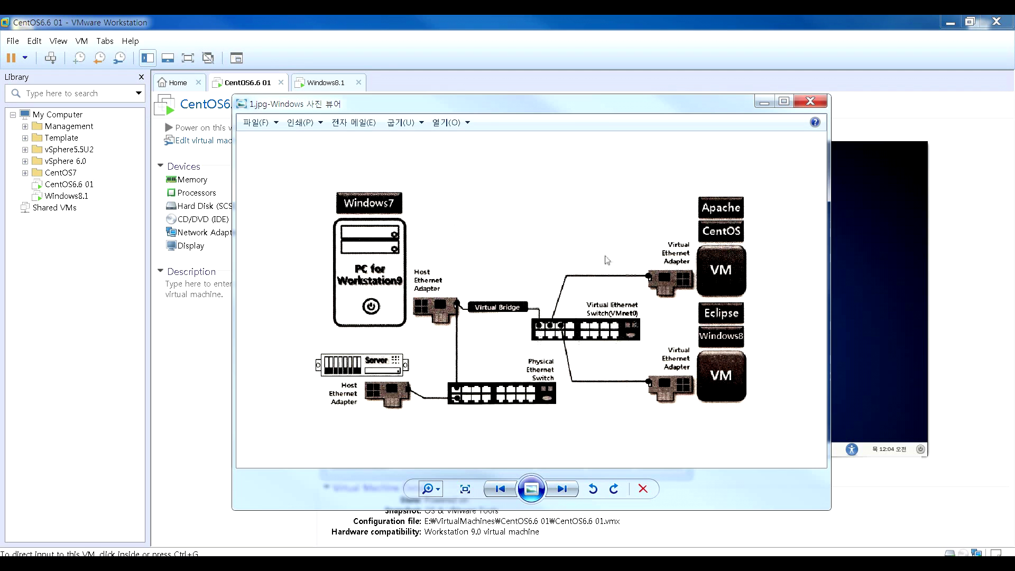
- Switch from Photo Viewer back to the Virtual Network Editor and show VMnet1's host-only settings
{"action": "mouse_move", "coordinate": [325, 110]}
{"action": "left_mouse_down"}
{"action": "mouse_move", "coordinate": [947, 105]}
{"action": "mouse_move", "coordinate": [326, 109]}
{"action": "left_mouse_up"}
{"action": "key", "text": "alt+Tab"}
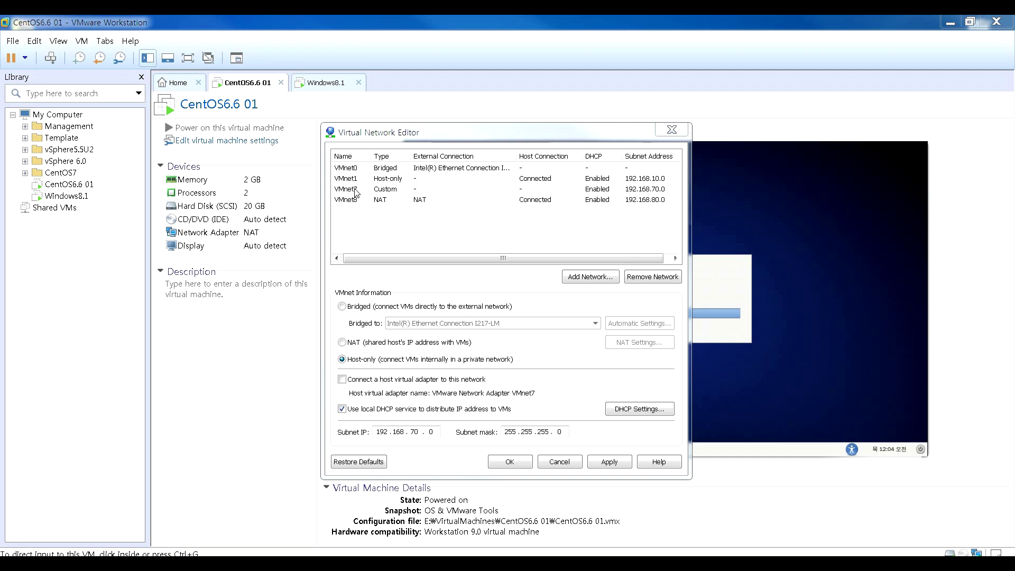
{"action": "left_click", "coordinate": [359, 180]}
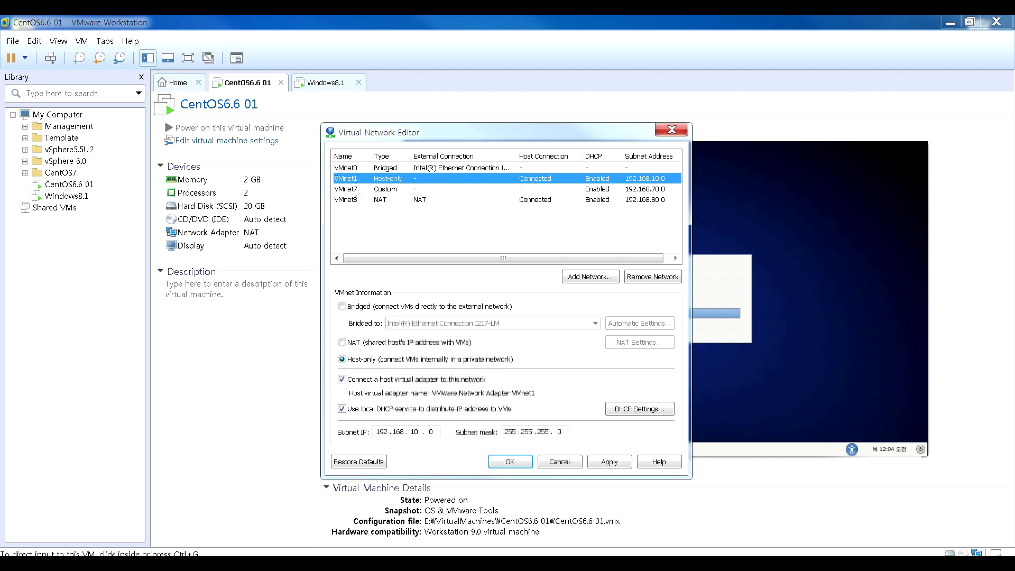
{"action": "mouse_move", "coordinate": [740, 89]}
{"action": "left_mouse_down"}
{"action": "mouse_move", "coordinate": [508, 88]}
{"action": "mouse_move", "coordinate": [474, 104]}
{"action": "left_mouse_up"}
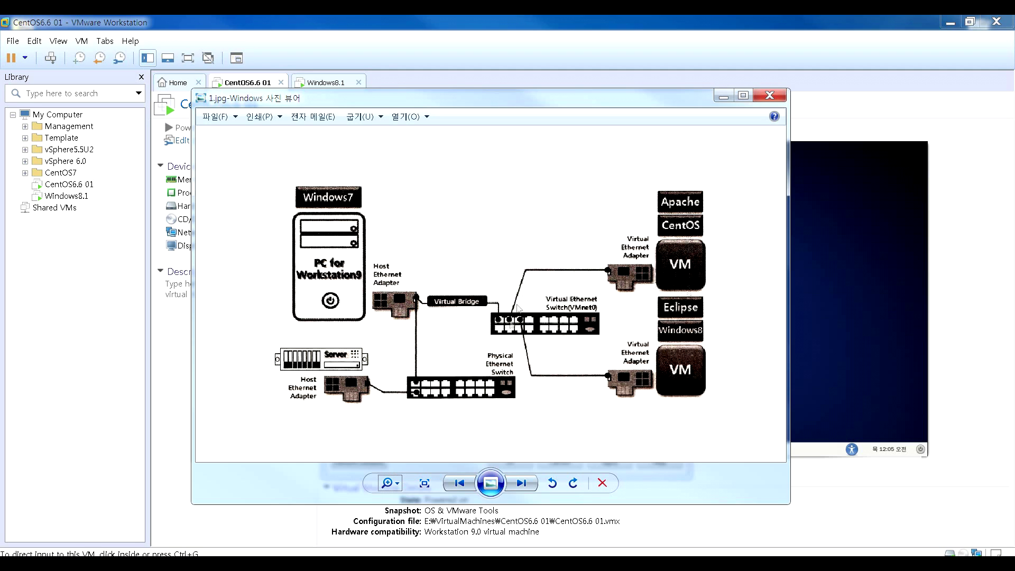
- Close the diagram window, apply the virtual network settings, and return to the network editor
{"action": "left_click", "coordinate": [721, 98]}
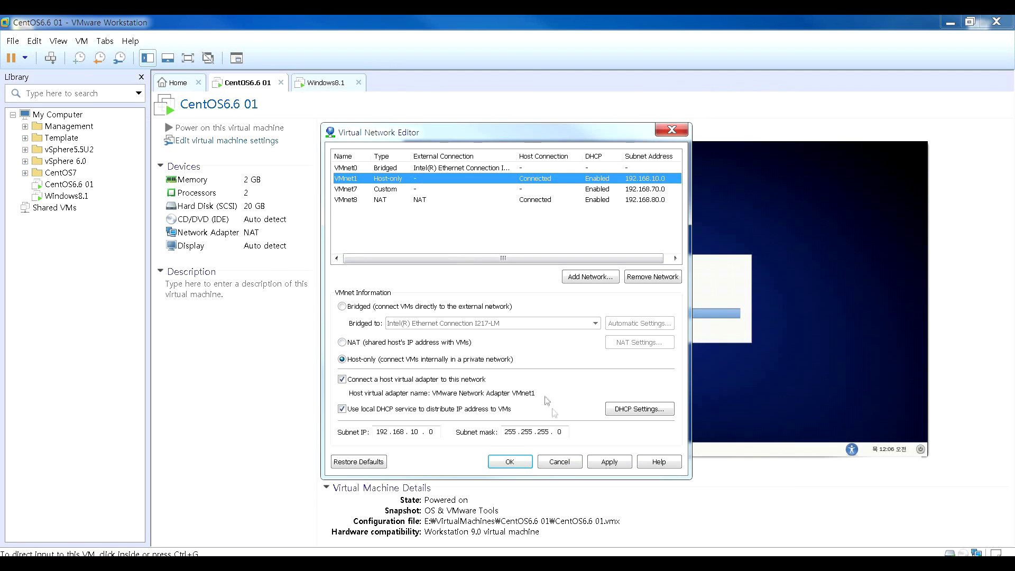
{"action": "left_click", "coordinate": [599, 464]}
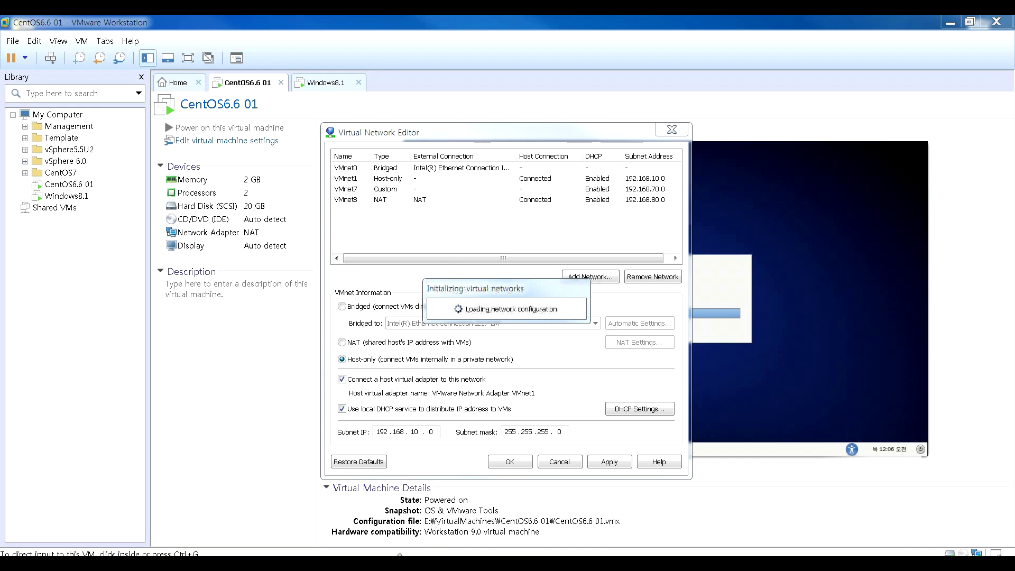
{"action": "key", "text": "alt+Tab"}
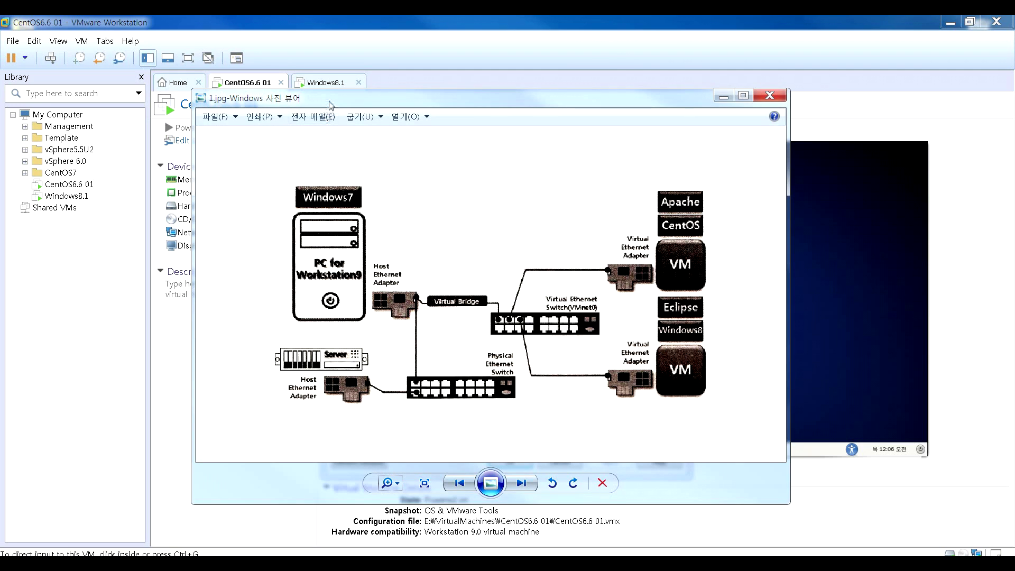
{"action": "key", "text": "alt+Tab"}
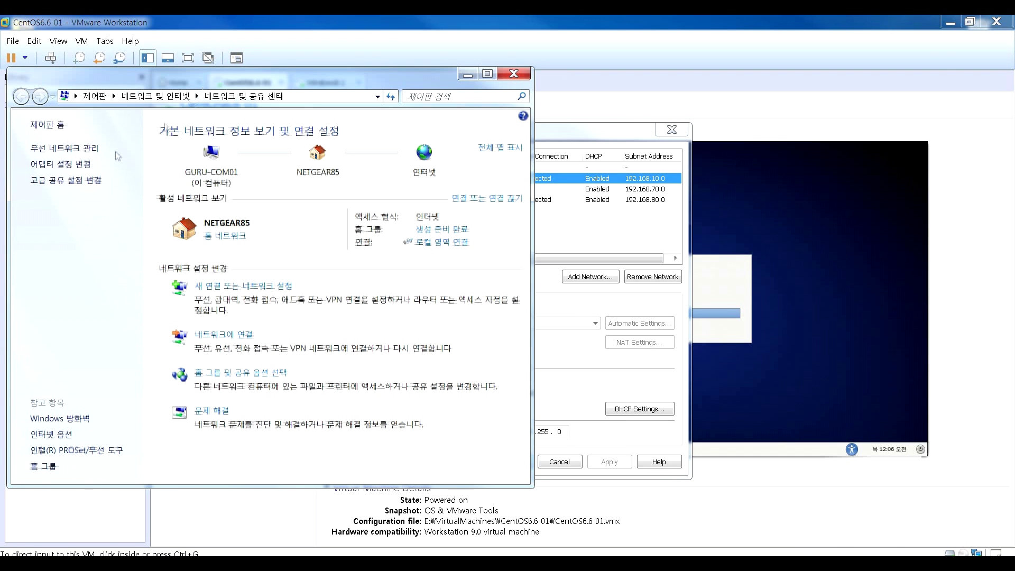
- Open the host's Network Connections list showing VMnet1 and VMnet8, then minimize it
{"action": "left_click", "coordinate": [81, 167]}
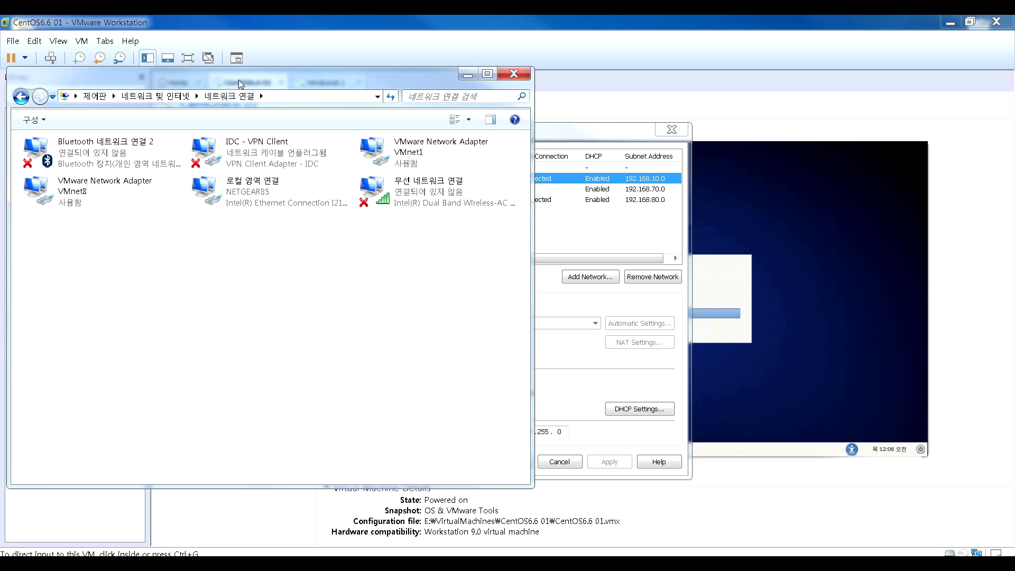
{"action": "left_click_drag", "start_coordinate": [241, 84], "coordinate": [394, 91]}
{"action": "left_click", "coordinate": [376, 143]}
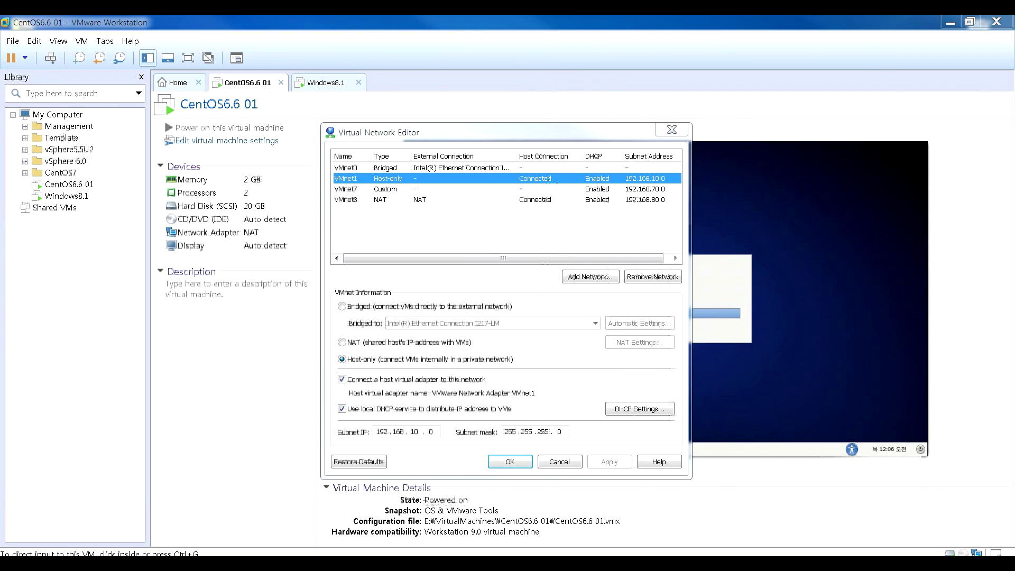
- Disconnect VMnet1's host virtual adapter, then toggle VMnet8's adapter checkbox, leaving it connected
{"action": "left_click_drag", "start_coordinate": [383, 130], "coordinate": [313, 128]}
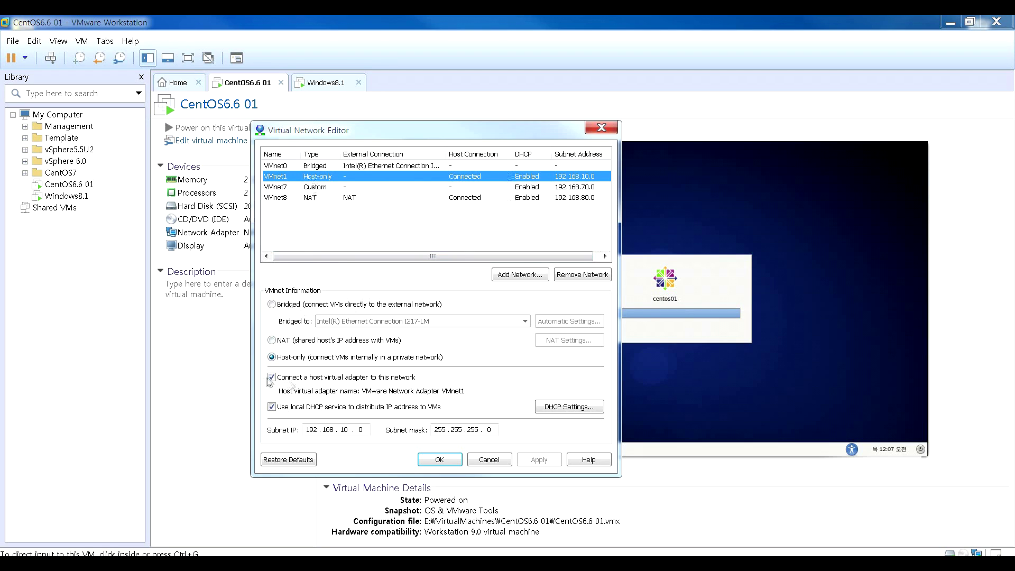
{"action": "left_click", "coordinate": [272, 377]}
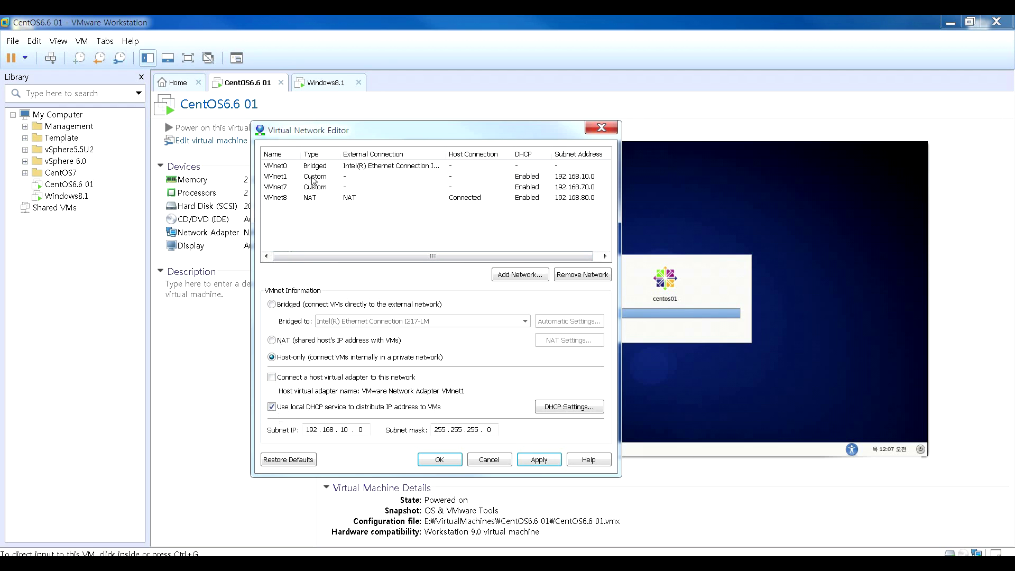
{"action": "left_click", "coordinate": [294, 198]}
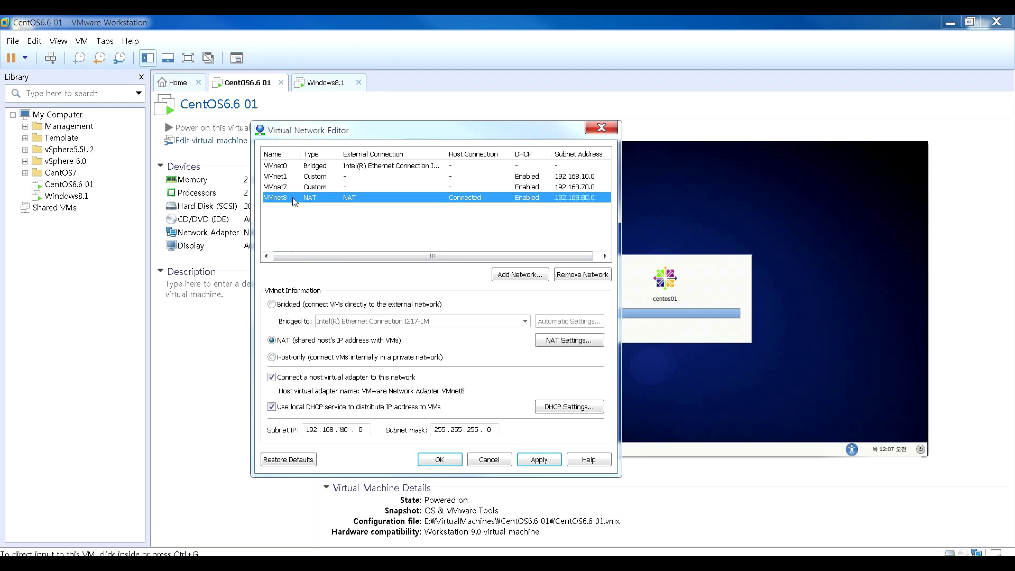
{"action": "left_click", "coordinate": [271, 378]}
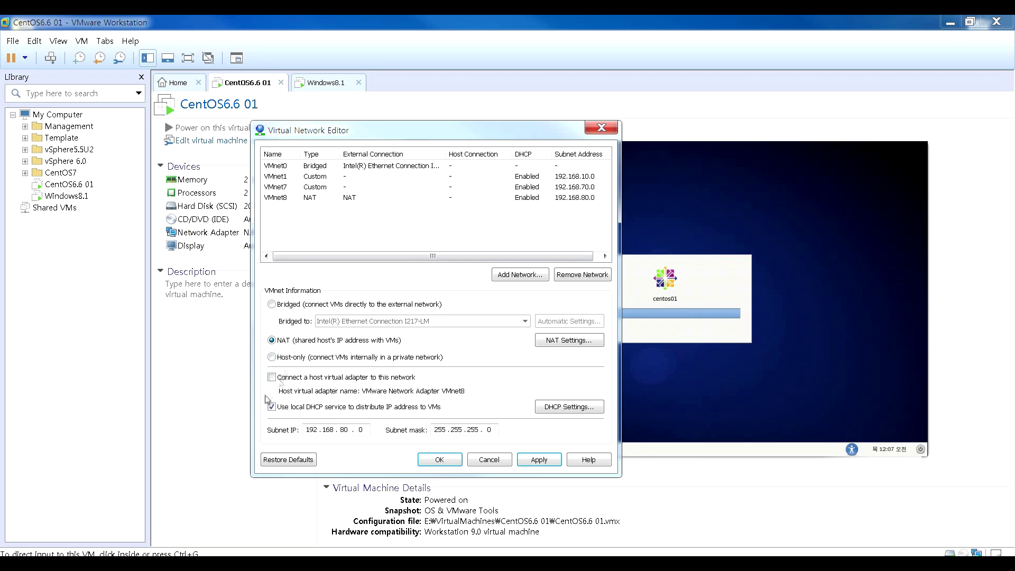
{"action": "left_click", "coordinate": [272, 378]}
{"action": "left_click", "coordinate": [272, 378]}
{"action": "left_click", "coordinate": [272, 377]}
{"action": "left_click", "coordinate": [272, 377]}
{"action": "left_click", "coordinate": [272, 378]}
{"action": "left_click", "coordinate": [272, 378]}
{"action": "left_click", "coordinate": [271, 378]}
- Review VMnet0 and VMnet7, leave VMnet1's host adapter disconnected, and return to Network Connections
{"action": "left_click", "coordinate": [273, 167]}
{"action": "left_click", "coordinate": [288, 186]}
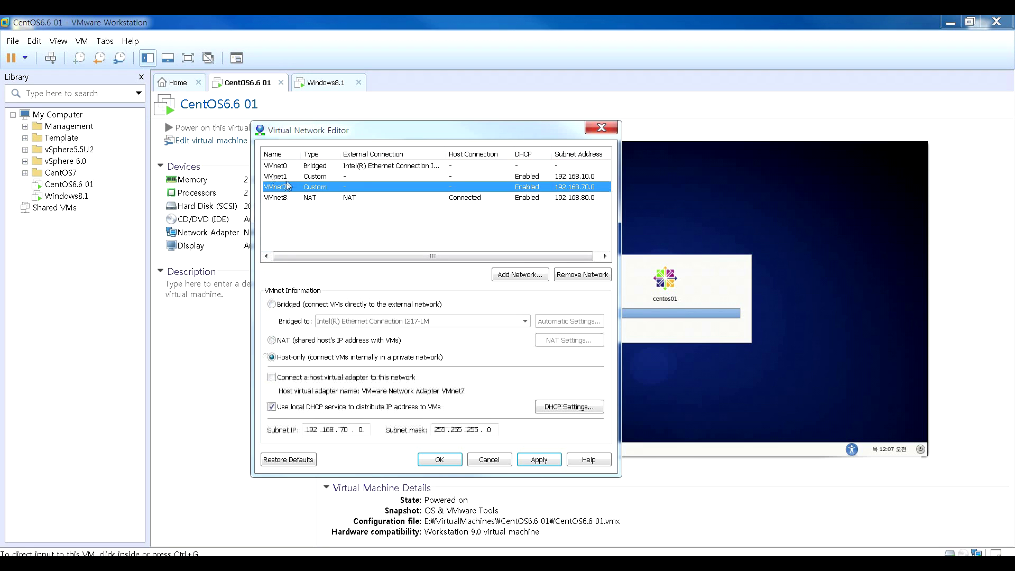
{"action": "left_click", "coordinate": [288, 178]}
{"action": "left_click", "coordinate": [272, 378]}
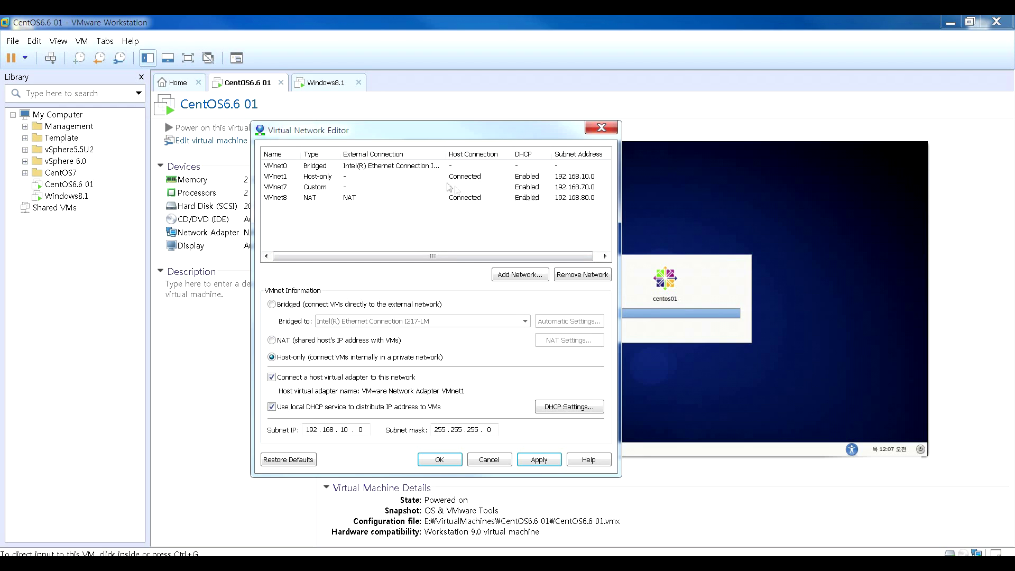
{"action": "left_click", "coordinate": [271, 378]}
{"action": "key", "text": "alt+Tab"}
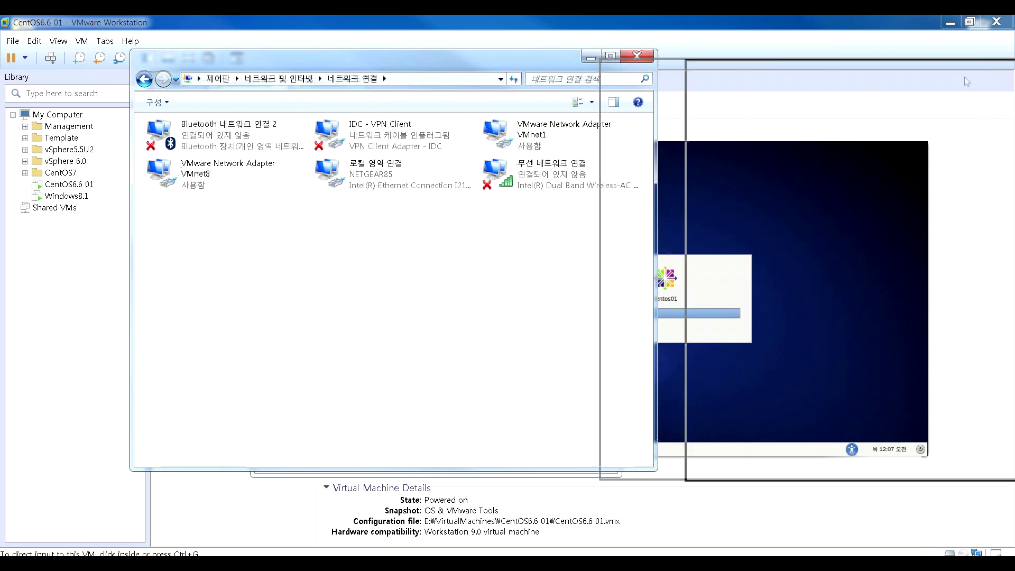
- Apply VMnet1's disconnection, check the host adapters, then reconnect VMnet1's adapter and apply again
{"action": "key", "text": "alt+Tab"}
{"action": "left_click", "coordinate": [553, 465]}
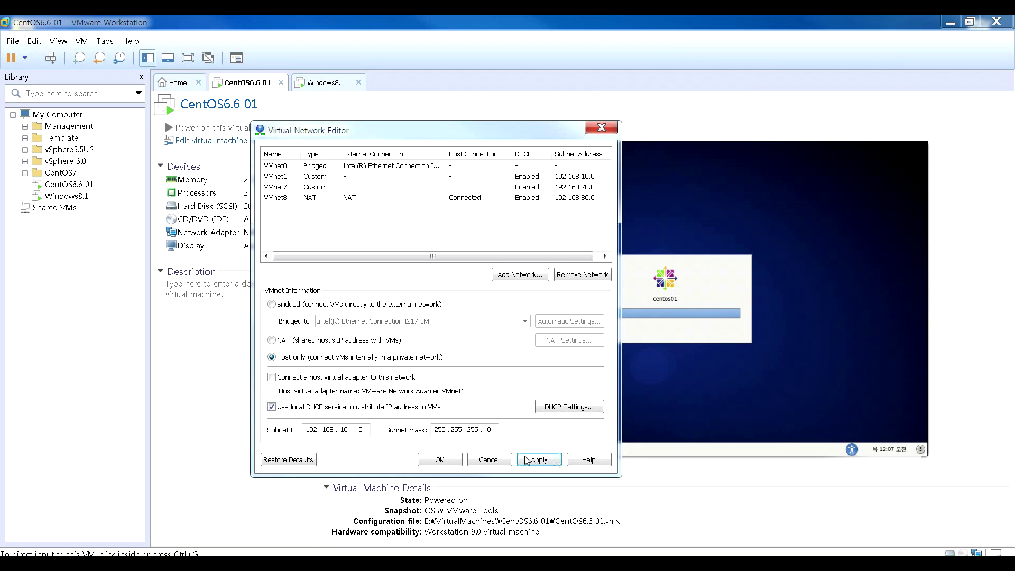
{"action": "left_click", "coordinate": [527, 460]}
{"action": "key", "text": "alt+Tab"}
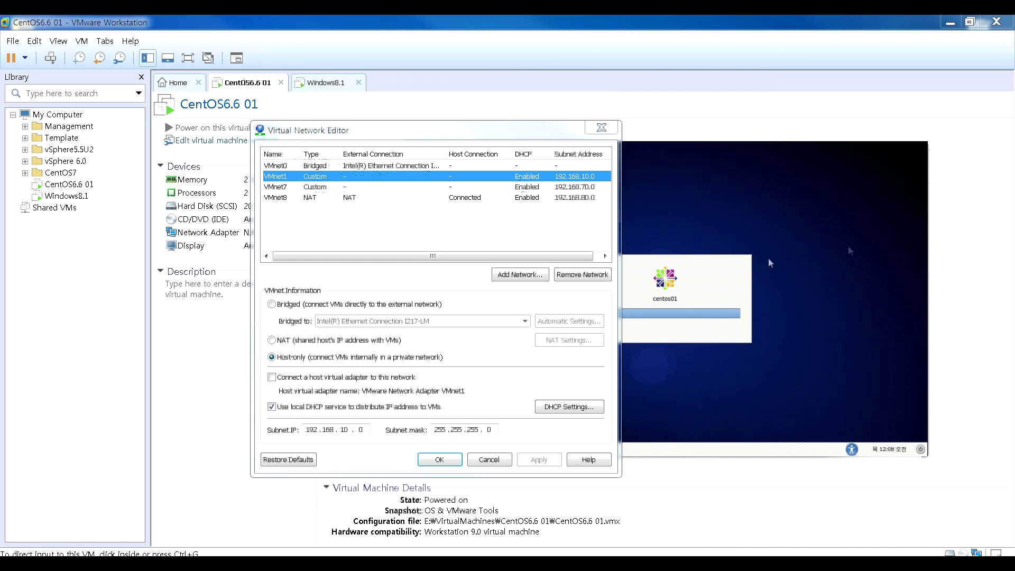
{"action": "left_click", "coordinate": [272, 378]}
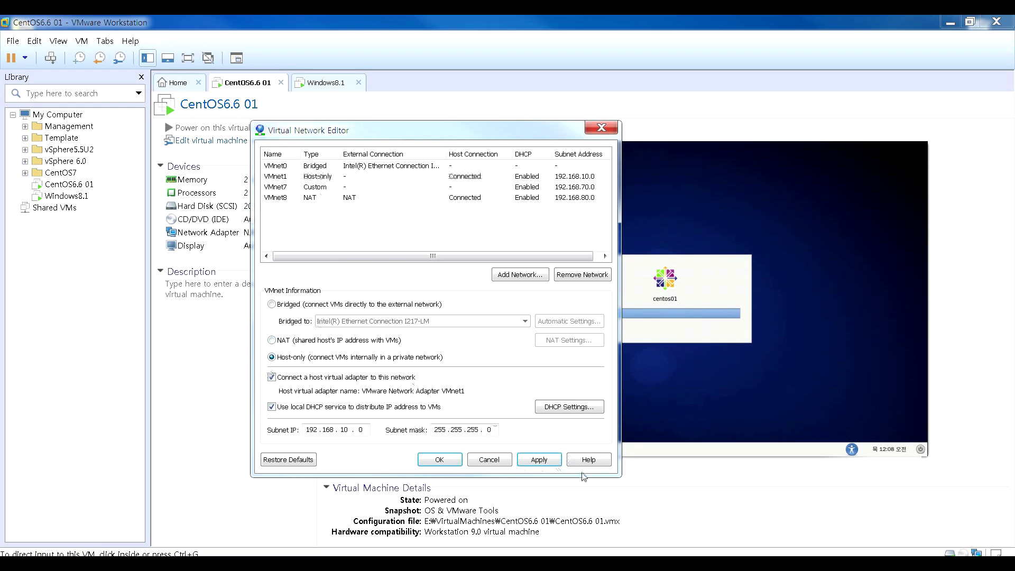
{"action": "left_click", "coordinate": [538, 461]}
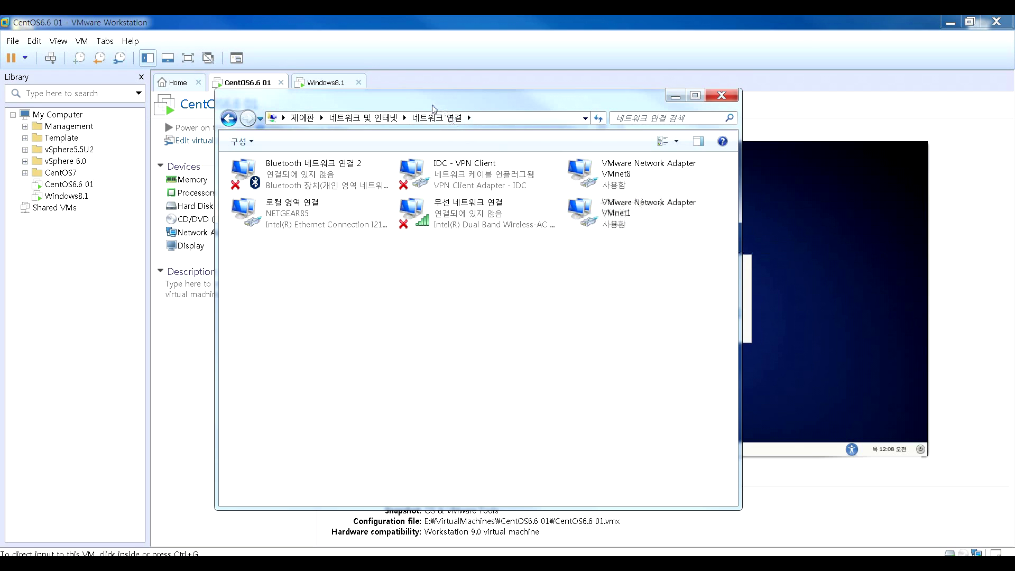
- View the VMnet1 adapter's TCP/IPv4 settings (192.168.10.1/255.255.255.0), then cancel both dialogs
{"action": "left_click", "coordinate": [634, 223]}
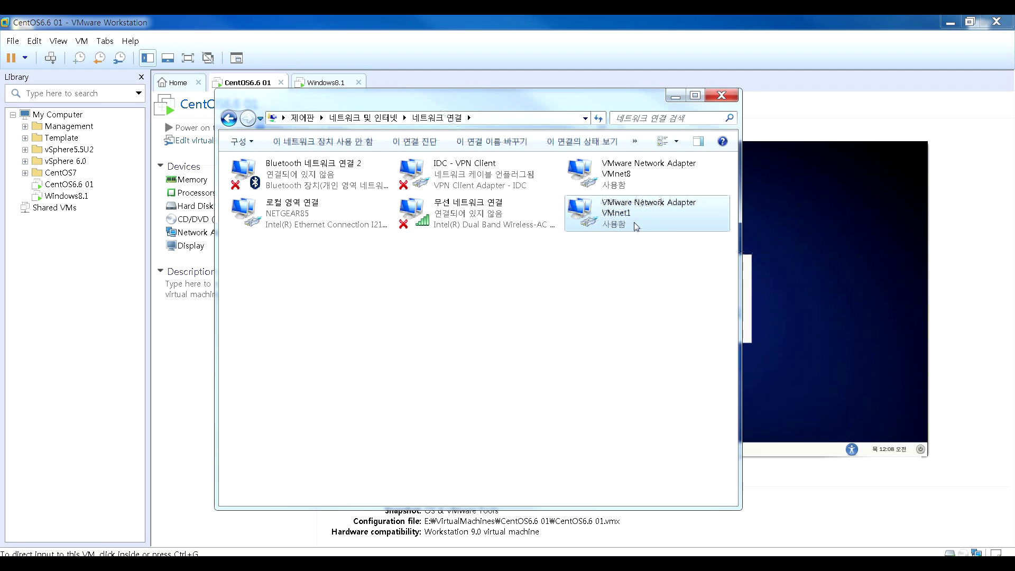
{"action": "right_click", "coordinate": [635, 223]}
{"action": "left_click", "coordinate": [693, 338]}
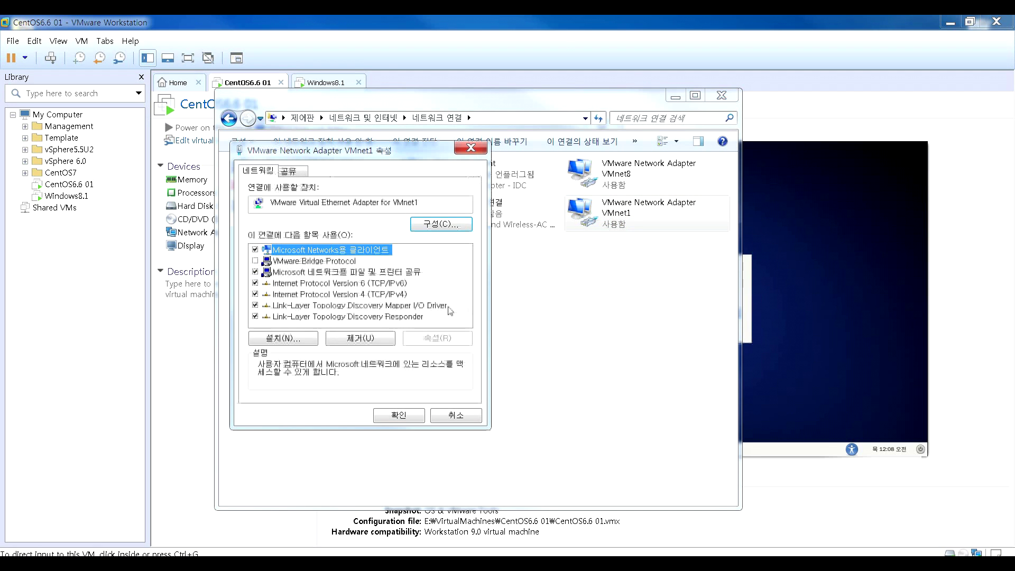
{"action": "double_click", "coordinate": [372, 295]}
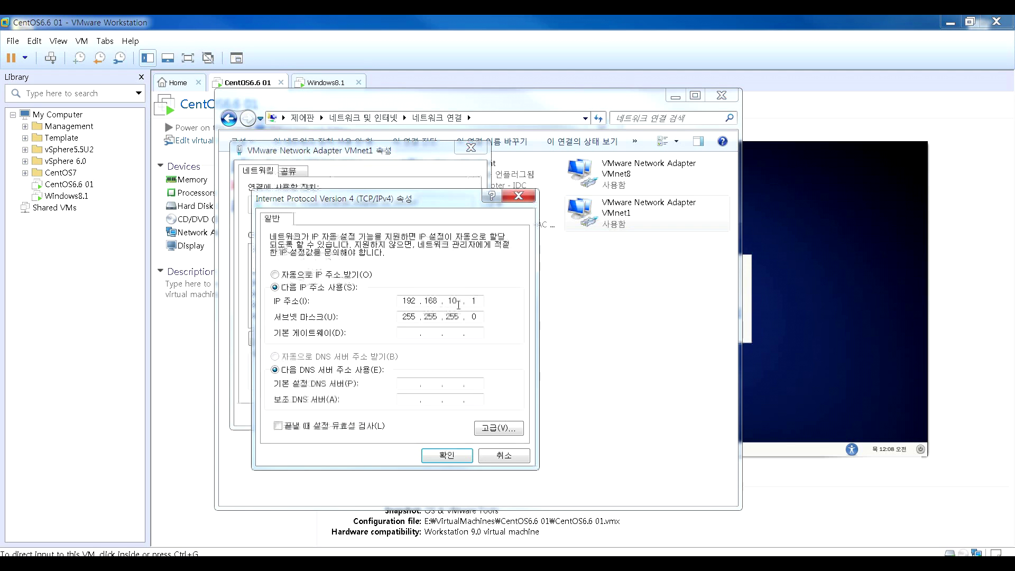
{"action": "left_click", "coordinate": [493, 462]}
{"action": "left_click", "coordinate": [441, 415]}
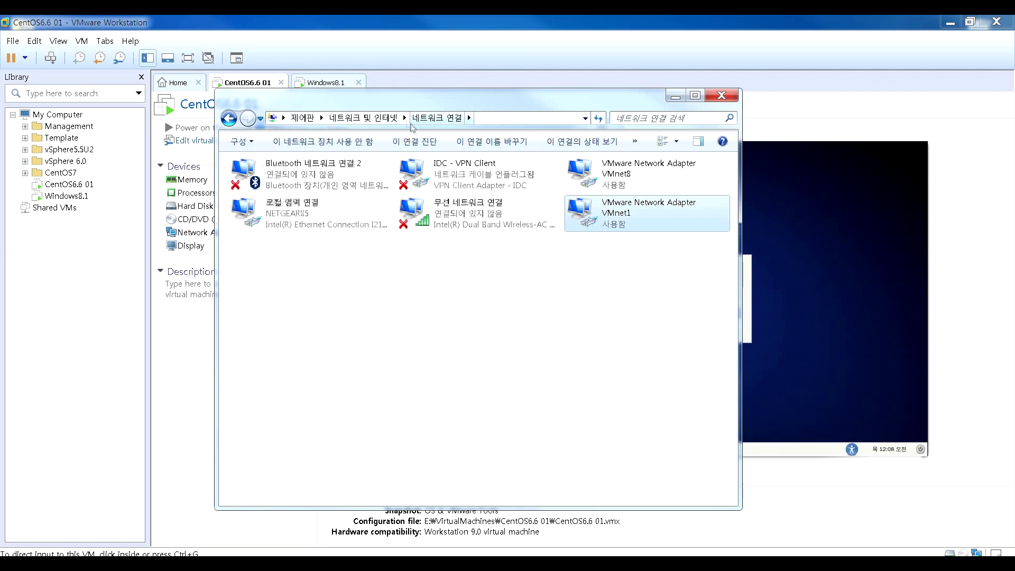
{"action": "left_click", "coordinate": [722, 95]}
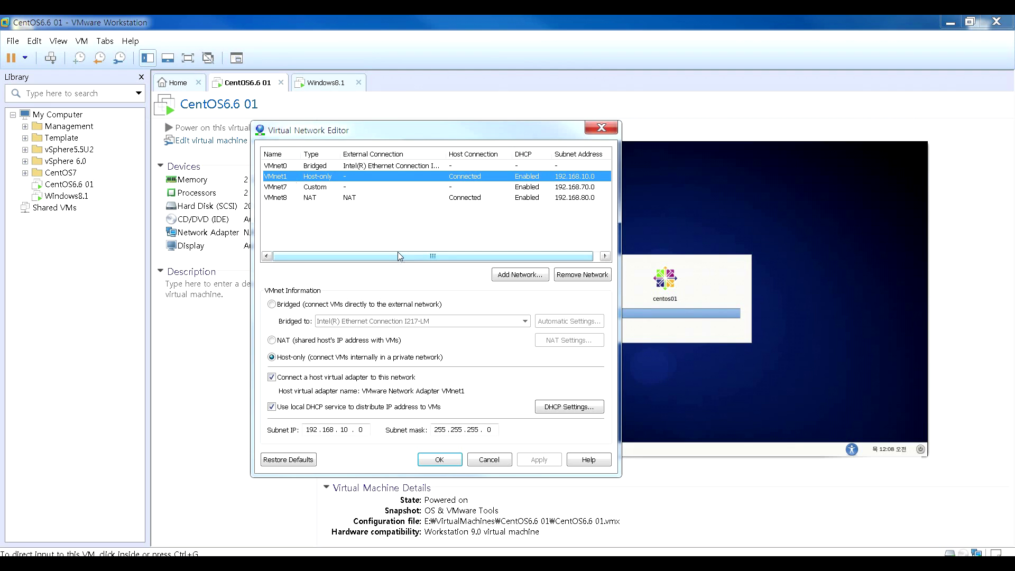
- Change VMnet1's subnet IP to 192.168.11.0
{"action": "left_click", "coordinate": [350, 430]}
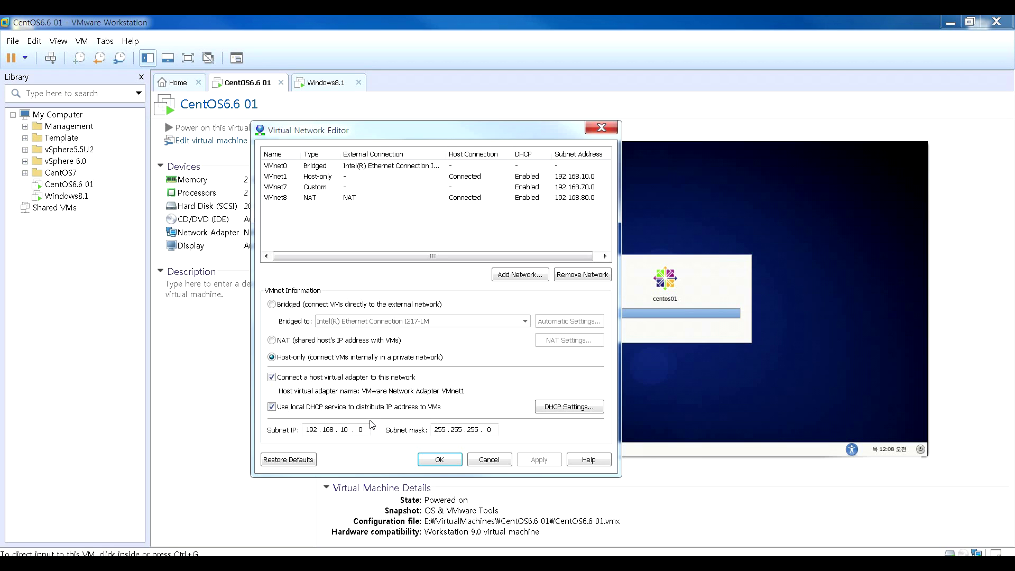
{"action": "key", "text": "BackSpace"}
{"action": "type", "text": "1"}
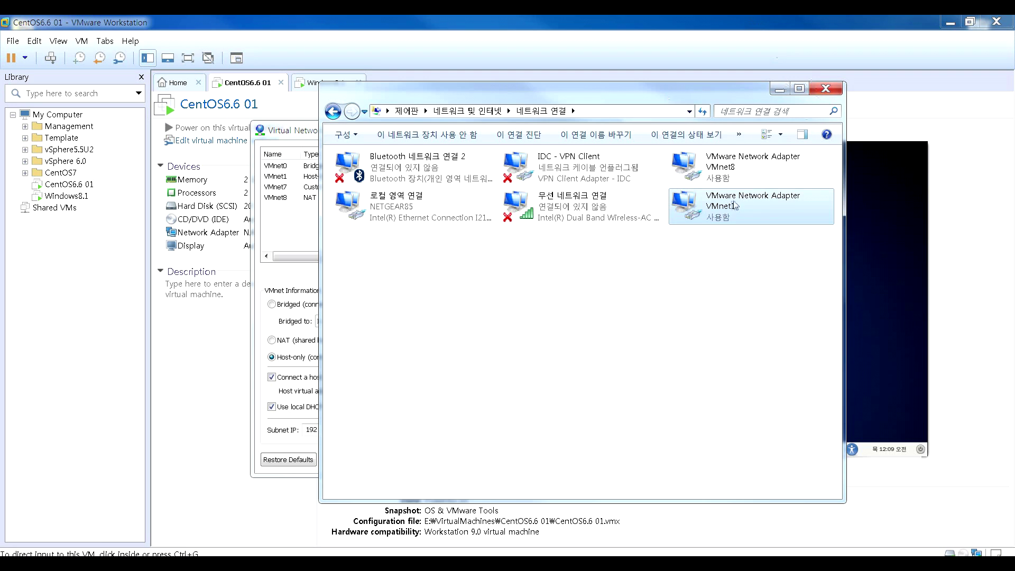
- Open the VMnet1 adapter's TCP/IPv4 properties, now showing 192.168.11.1
{"action": "right_click", "coordinate": [709, 204]}
{"action": "left_click", "coordinate": [740, 316]}
{"action": "double_click", "coordinate": [440, 287]}
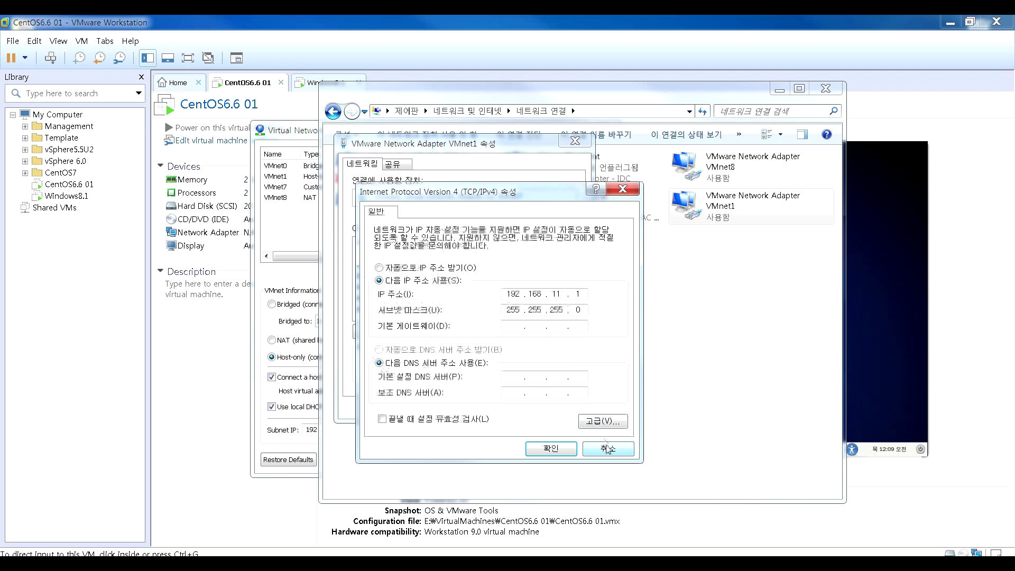
- Cancel the TCP/IPv4 and VMnet1 properties dialogs unchanged and move Network Connections aside
{"action": "left_click", "coordinate": [607, 449]}
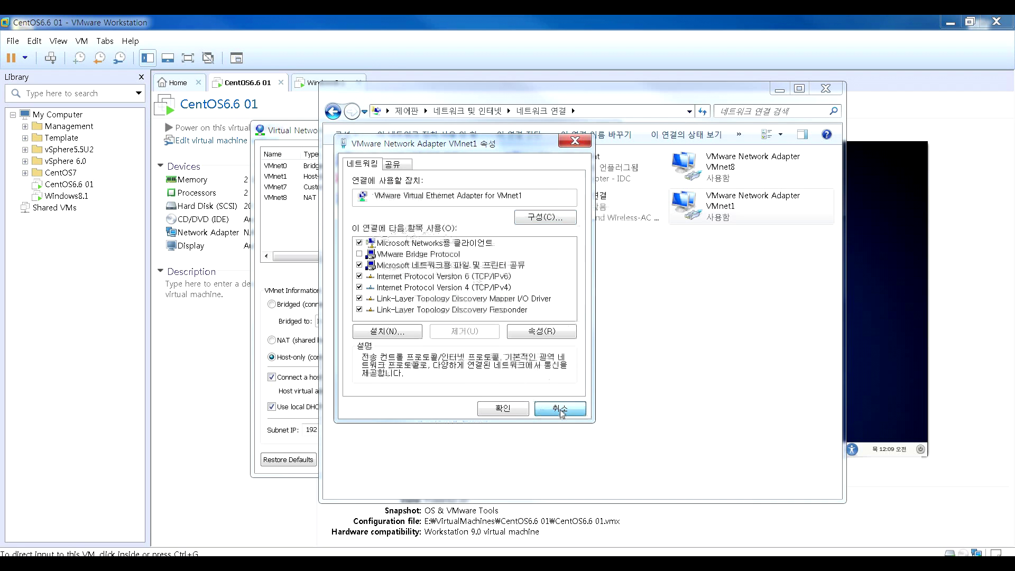
{"action": "left_click", "coordinate": [562, 414]}
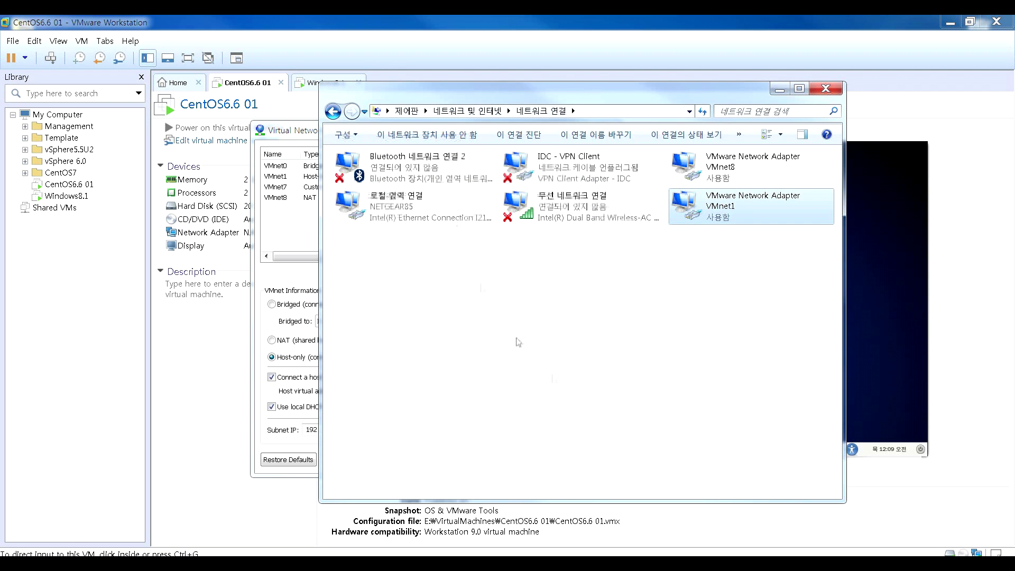
{"action": "left_click_drag", "start_coordinate": [462, 87], "coordinate": [1014, 56]}
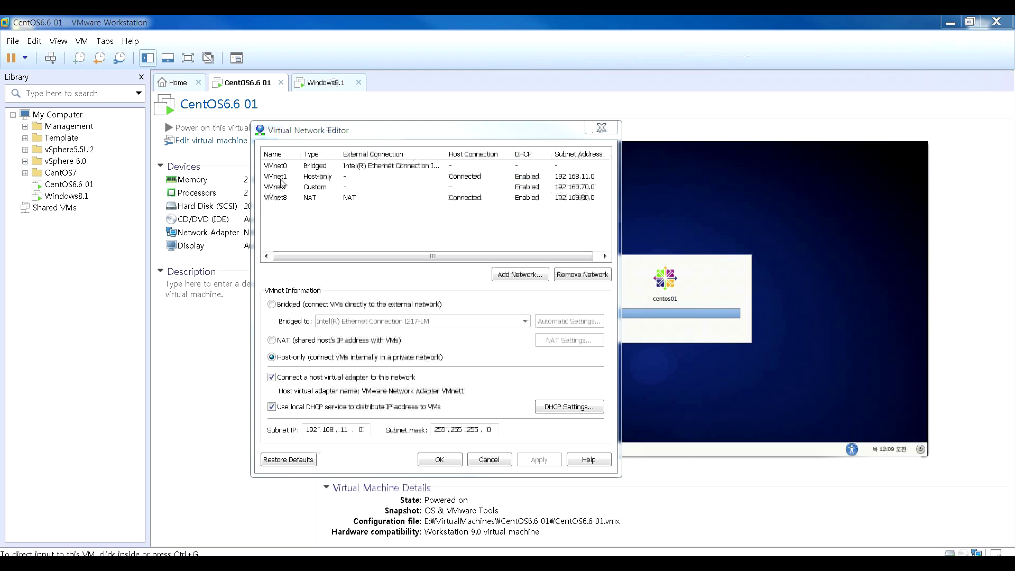
{"action": "left_click_drag", "start_coordinate": [1013, 108], "coordinate": [950, 108]}
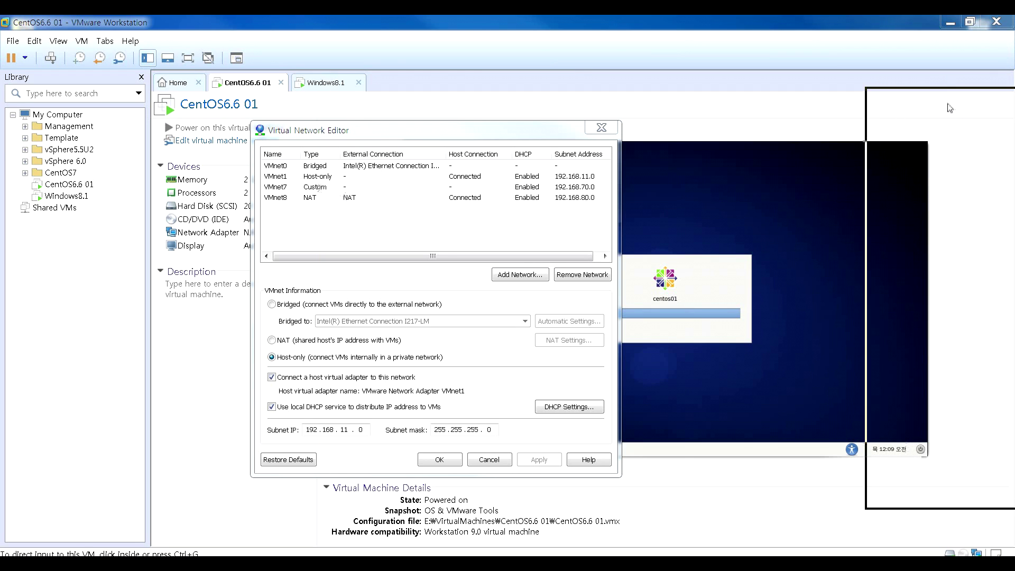
{"action": "left_click_drag", "start_coordinate": [949, 108], "coordinate": [431, 122]}
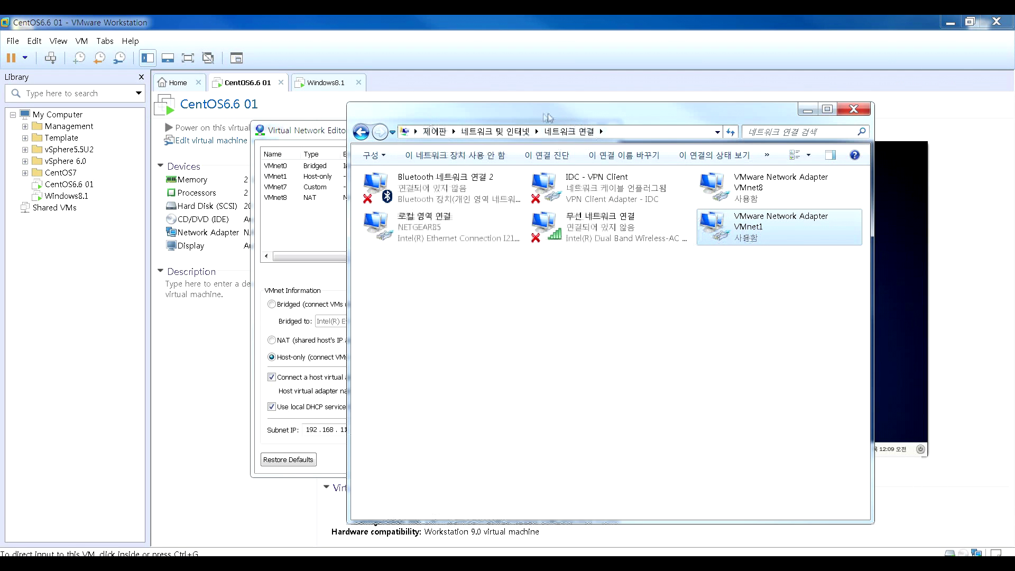
{"action": "left_click_drag", "start_coordinate": [523, 122], "coordinate": [572, 101]}
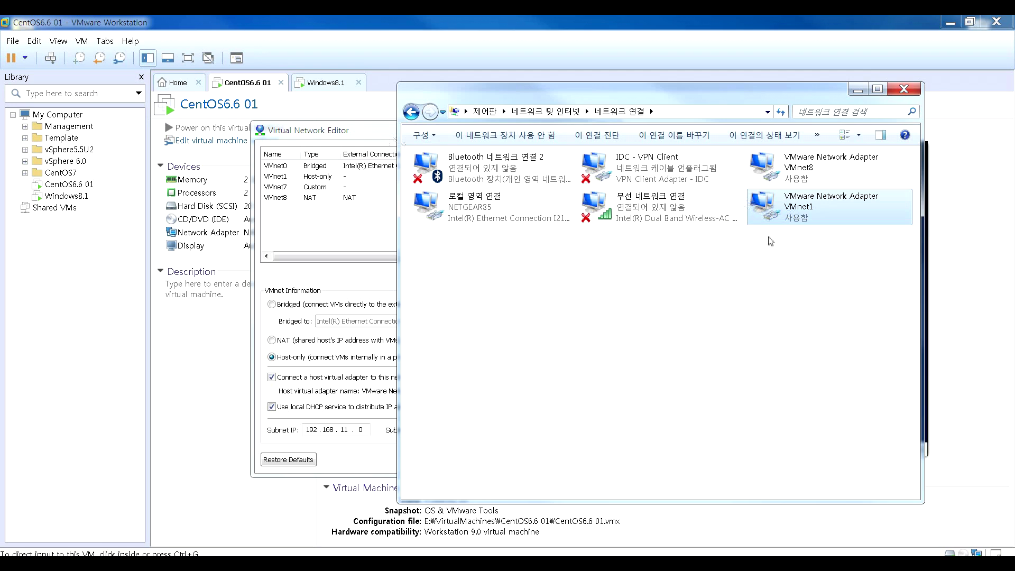
{"action": "left_click_drag", "start_coordinate": [470, 100], "coordinate": [294, 301]}
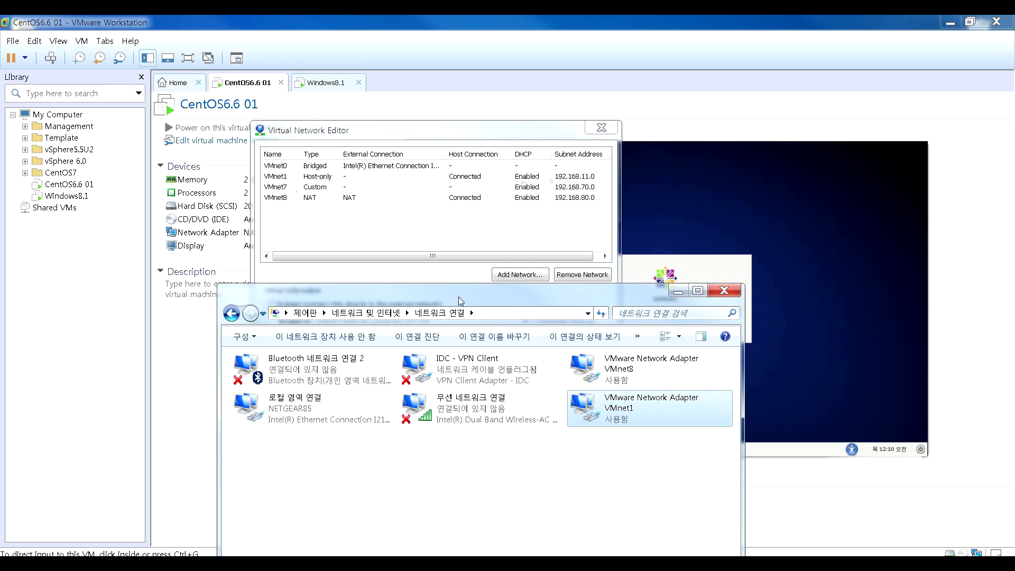
- Bring the virtual network settings forward and the network diagram window into view
{"action": "mouse_move", "coordinate": [461, 300]}
{"action": "left_mouse_down"}
{"action": "mouse_move", "coordinate": [481, 301]}
{"action": "mouse_move", "coordinate": [465, 303]}
{"action": "left_mouse_up"}
{"action": "left_click", "coordinate": [464, 305]}
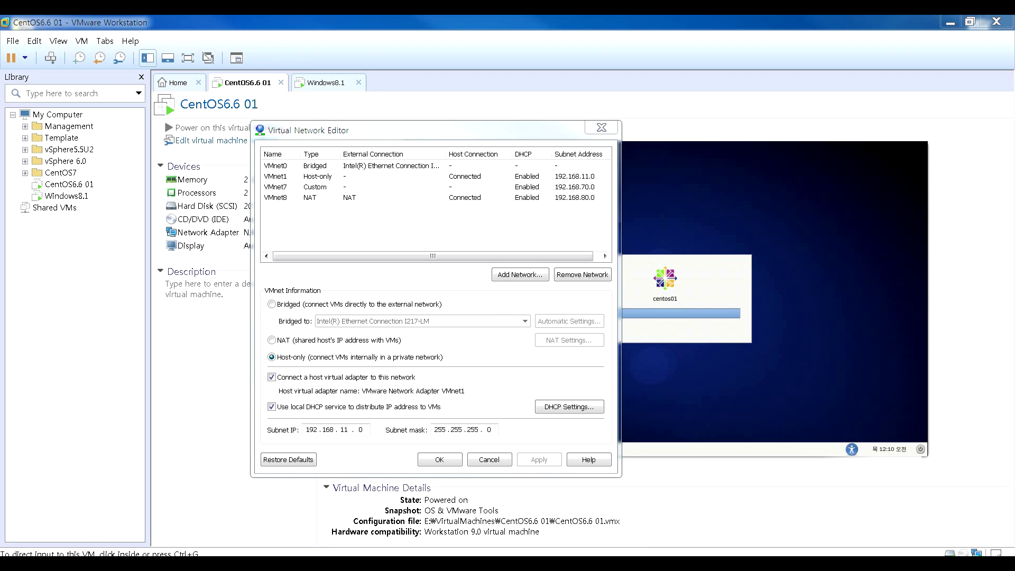
{"action": "left_click_drag", "start_coordinate": [1014, 127], "coordinate": [492, 111]}
- Show the NAT network diagram 2.jpg enlarged with the zoom slider, then close Photo Viewer
{"action": "left_click", "coordinate": [445, 494]}
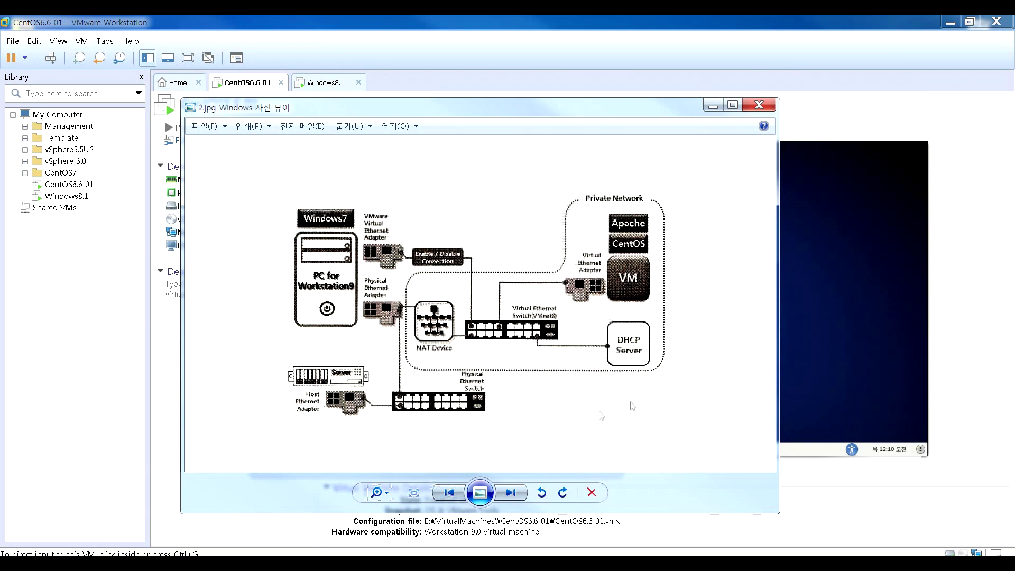
{"action": "left_click", "coordinate": [383, 496]}
{"action": "left_click_drag", "start_coordinate": [385, 500], "coordinate": [384, 483]}
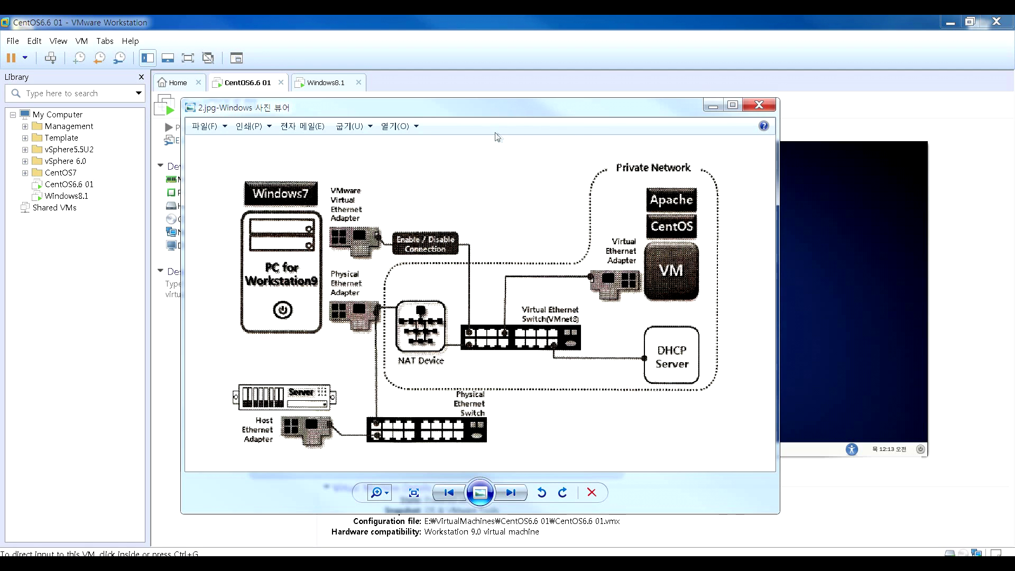
{"action": "left_click_drag", "start_coordinate": [410, 109], "coordinate": [604, 145]}
{"action": "left_click_drag", "start_coordinate": [454, 153], "coordinate": [326, 123]}
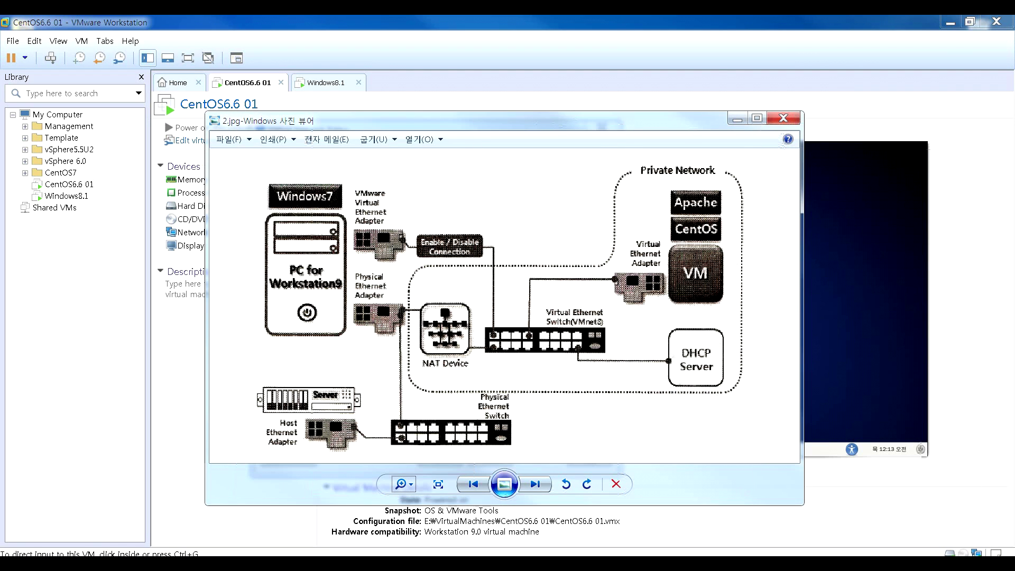
{"action": "left_click", "coordinate": [309, 168]}
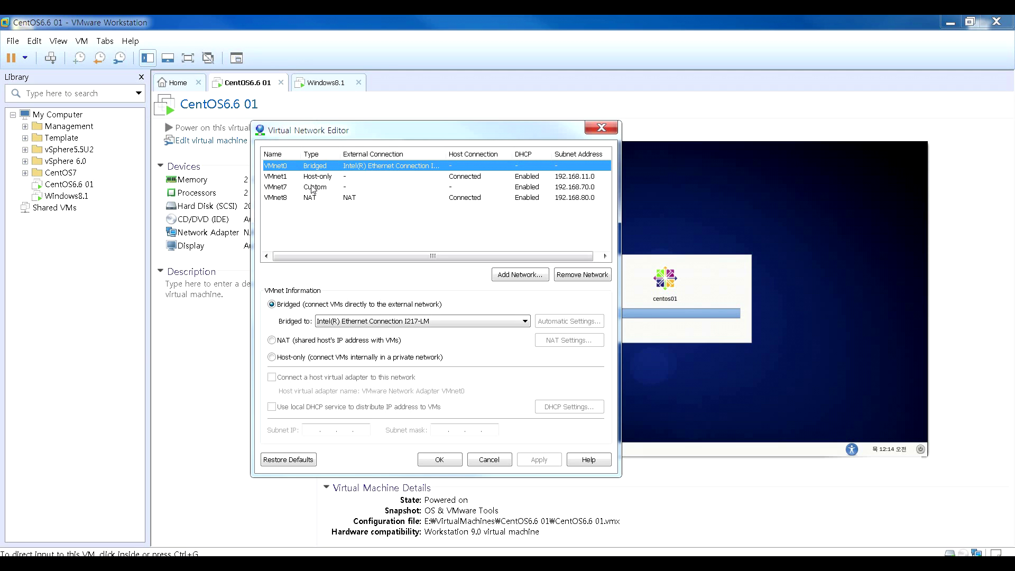
{"action": "left_click", "coordinate": [312, 197]}
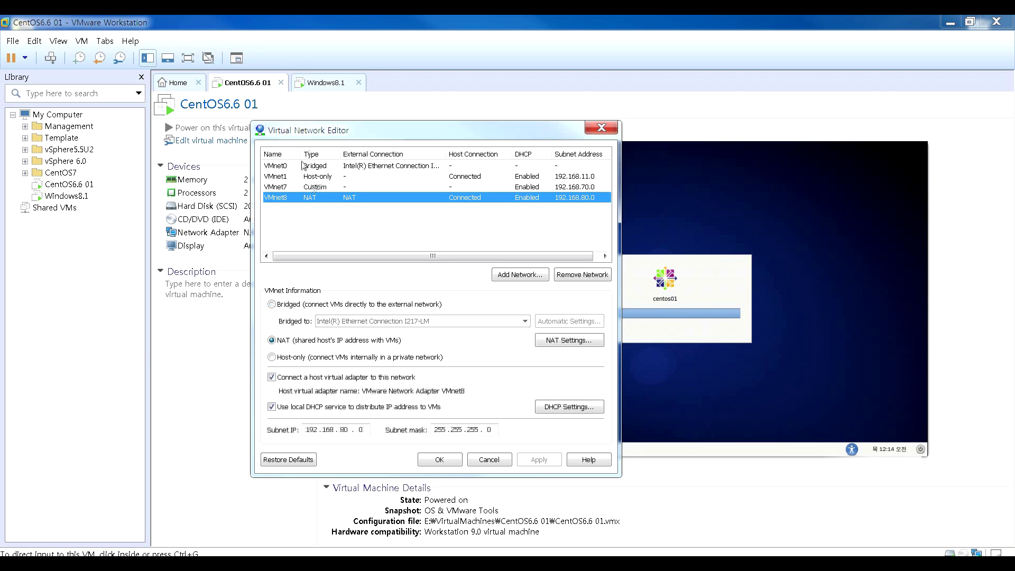
{"action": "left_click", "coordinate": [304, 166]}
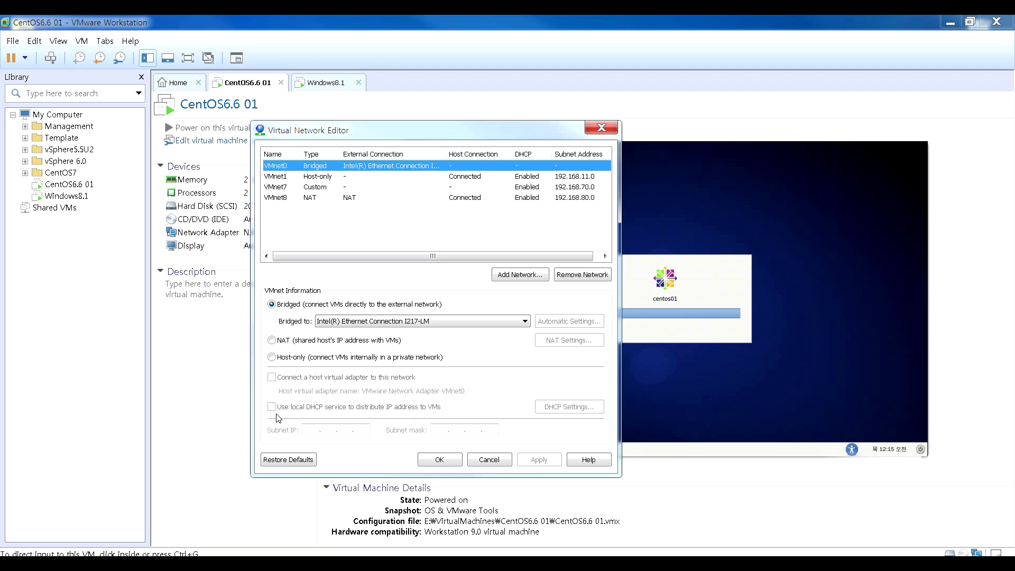
{"action": "left_click", "coordinate": [332, 177]}
{"action": "left_click", "coordinate": [333, 188]}
{"action": "left_click", "coordinate": [332, 199]}
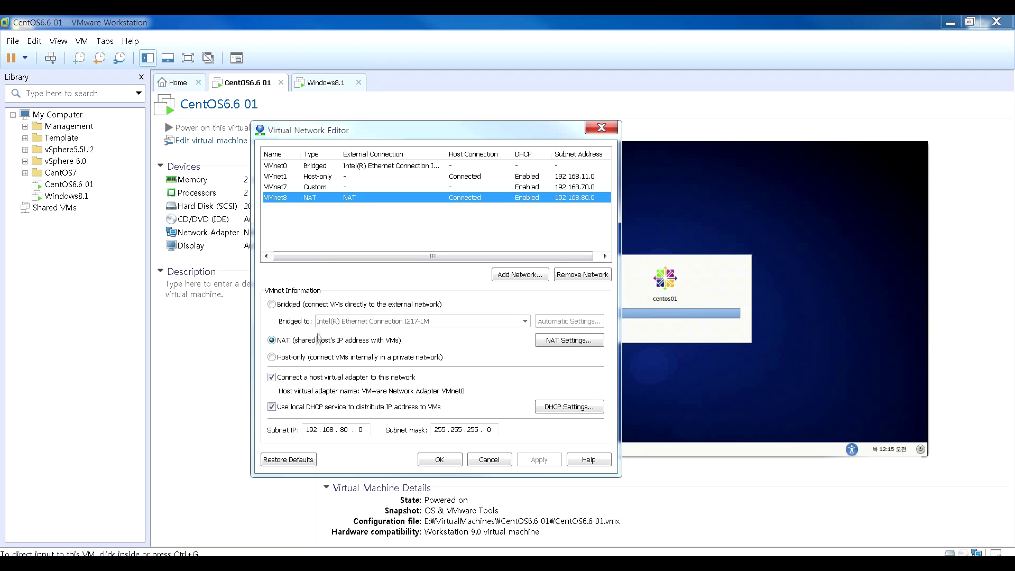
{"action": "left_click", "coordinate": [331, 177]}
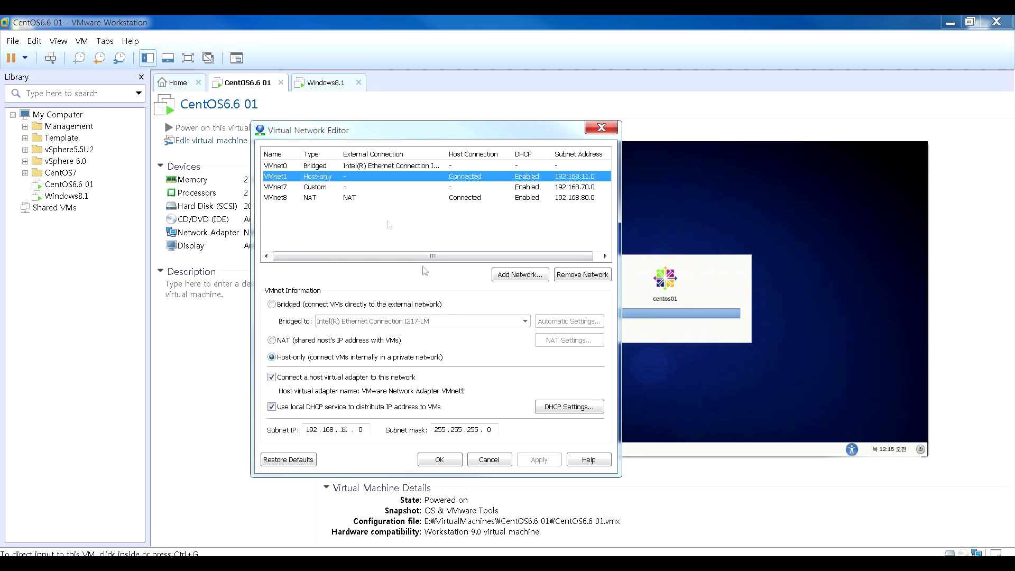
- Toggle VMnet1's local DHCP service off and back on
{"action": "left_click", "coordinate": [271, 407]}
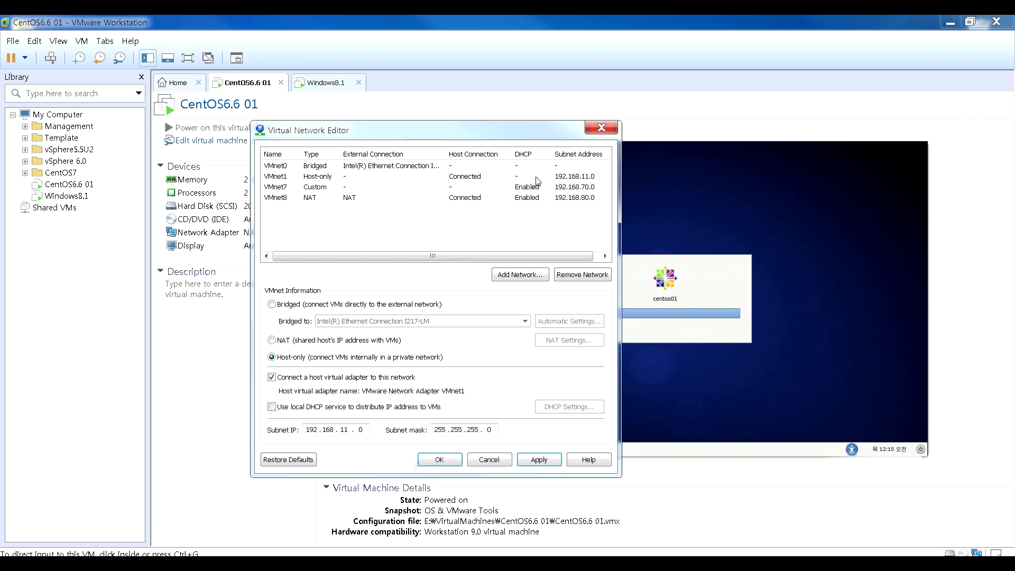
{"action": "left_click", "coordinate": [271, 407]}
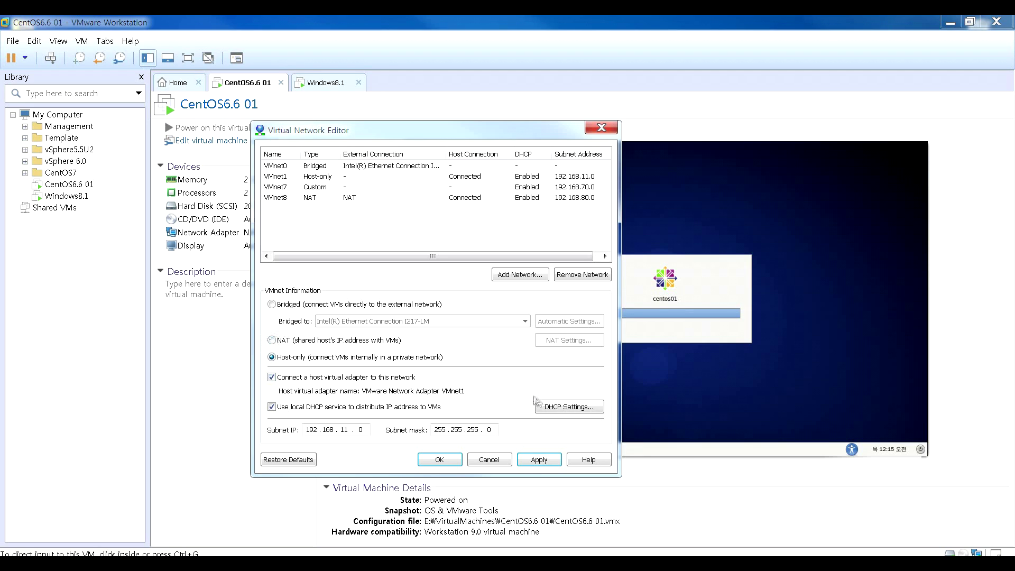
- In DHCP Settings, set the starting address to 192.168.11.11 and the ending address to 192.168.11.20
{"action": "left_click", "coordinate": [577, 416]}
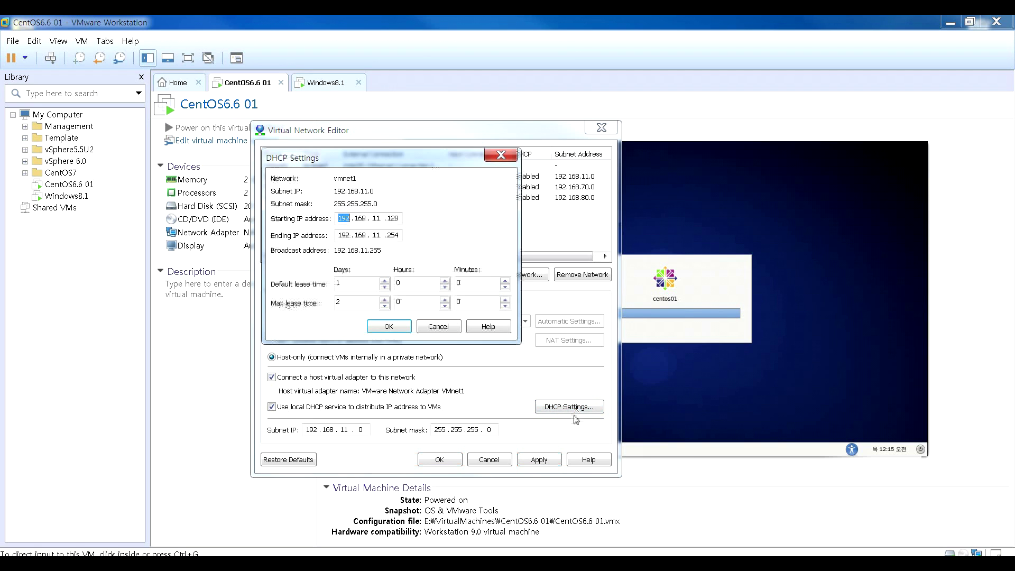
{"action": "left_click_drag", "start_coordinate": [337, 159], "coordinate": [303, 210]}
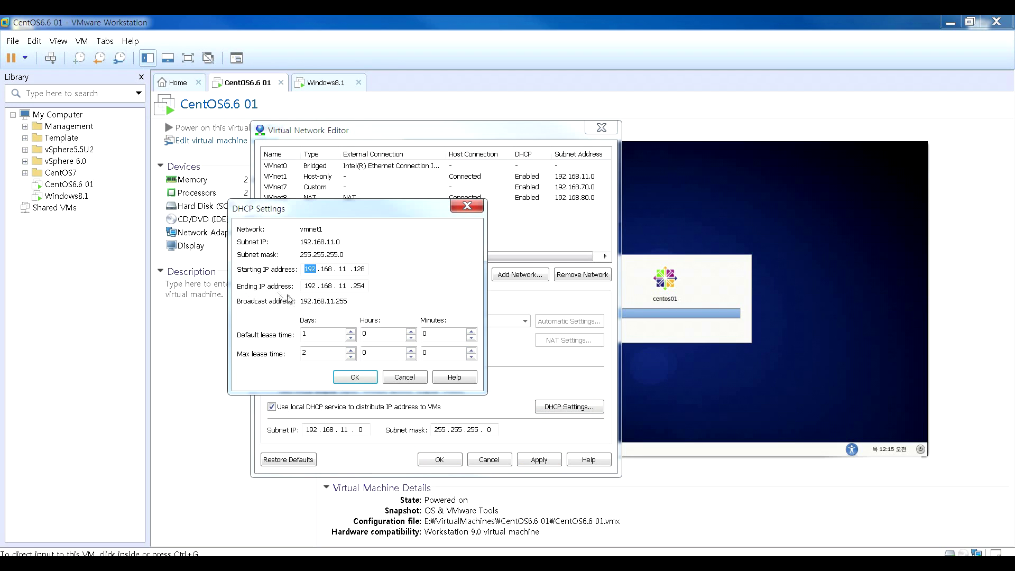
{"action": "double_click", "coordinate": [359, 269]}
{"action": "type", "text": "11"}
{"action": "key", "text": "Tab"}
{"action": "left_click_drag", "start_coordinate": [356, 286], "coordinate": [379, 282]}
{"action": "type", "text": "20"}
- Close DHCP Settings and add VMnet2 as a new host-only network on 192.168.232.0
{"action": "left_click", "coordinate": [403, 377]}
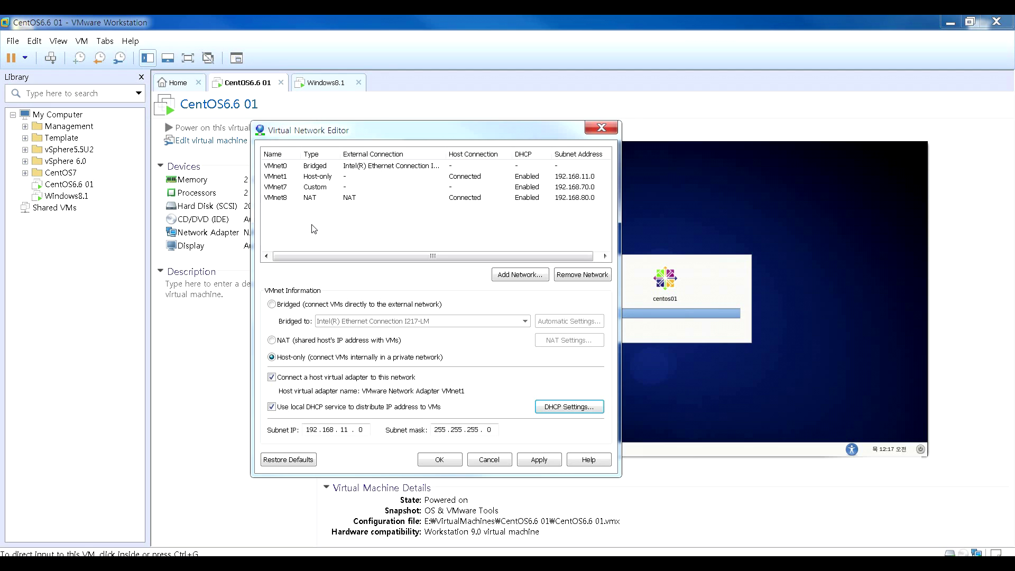
{"action": "left_click", "coordinate": [505, 280]}
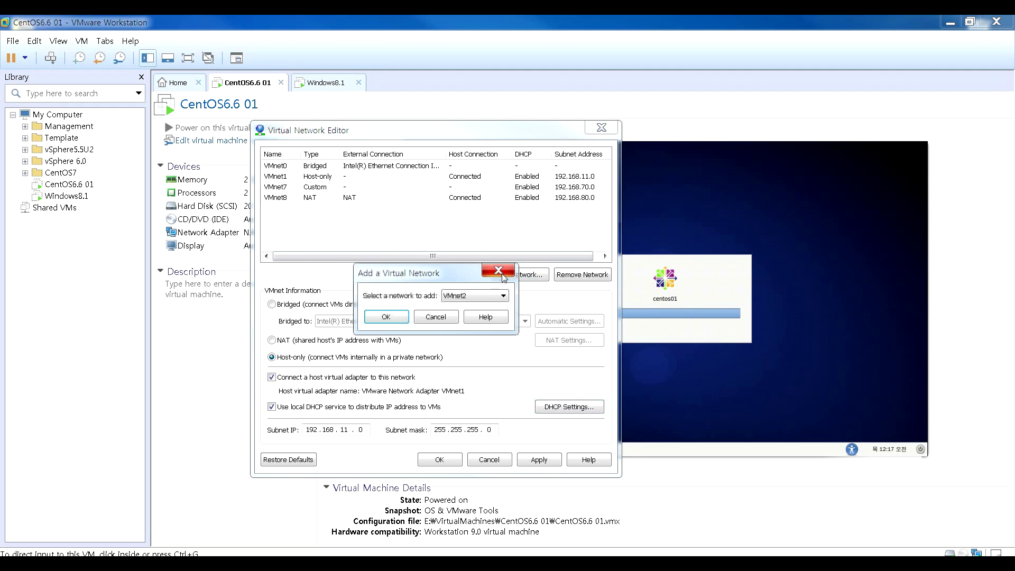
{"action": "left_click", "coordinate": [471, 298]}
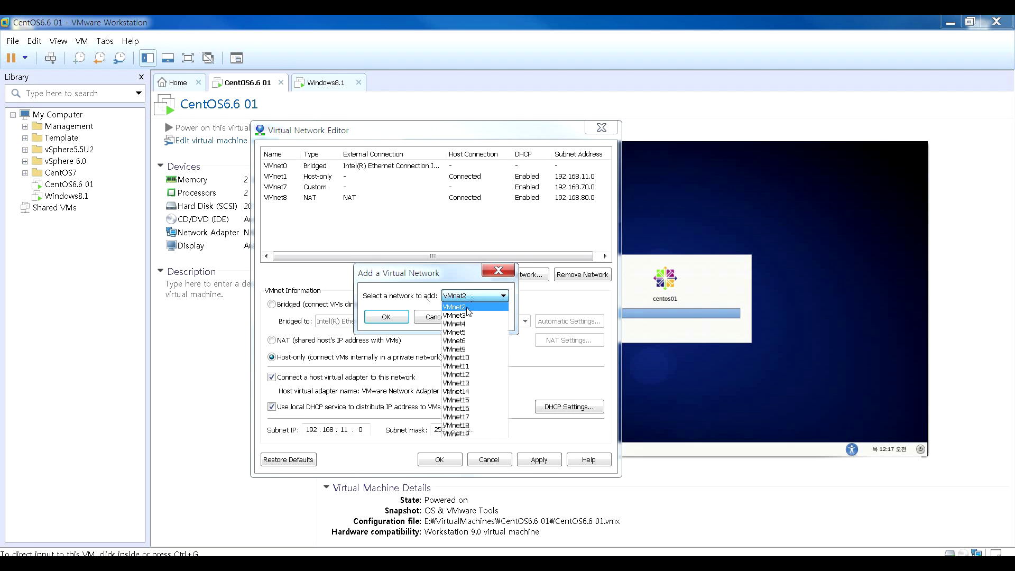
{"action": "left_click", "coordinate": [469, 307]}
{"action": "left_click", "coordinate": [389, 318]}
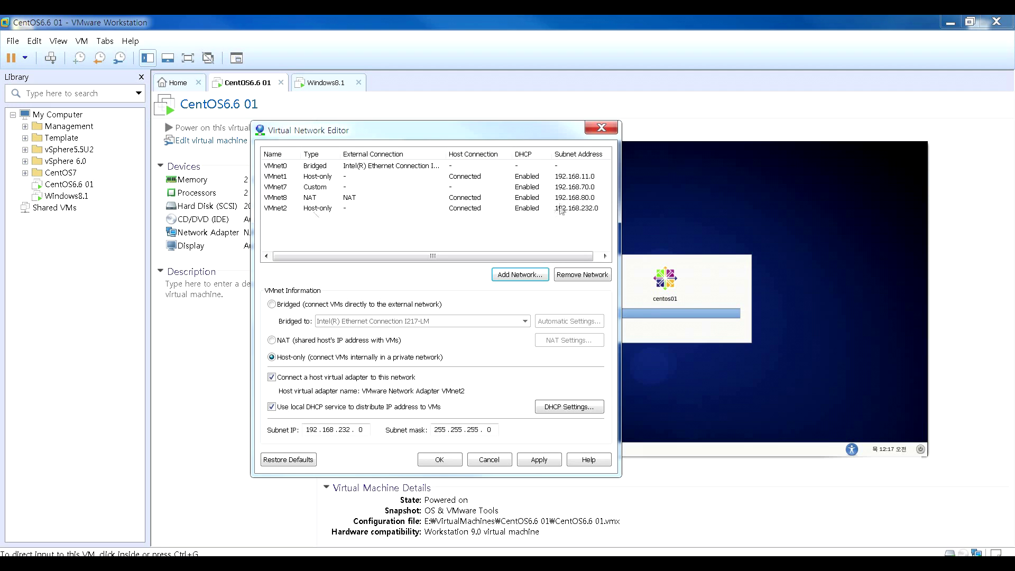
- Change VMnet2's subnet IP to 192.168.20.0 and apply it
{"action": "left_click", "coordinate": [352, 430]}
{"action": "key", "text": "BackSpace"}
{"action": "key", "text": "BackSpace"}
{"action": "key", "text": "BackSpace"}
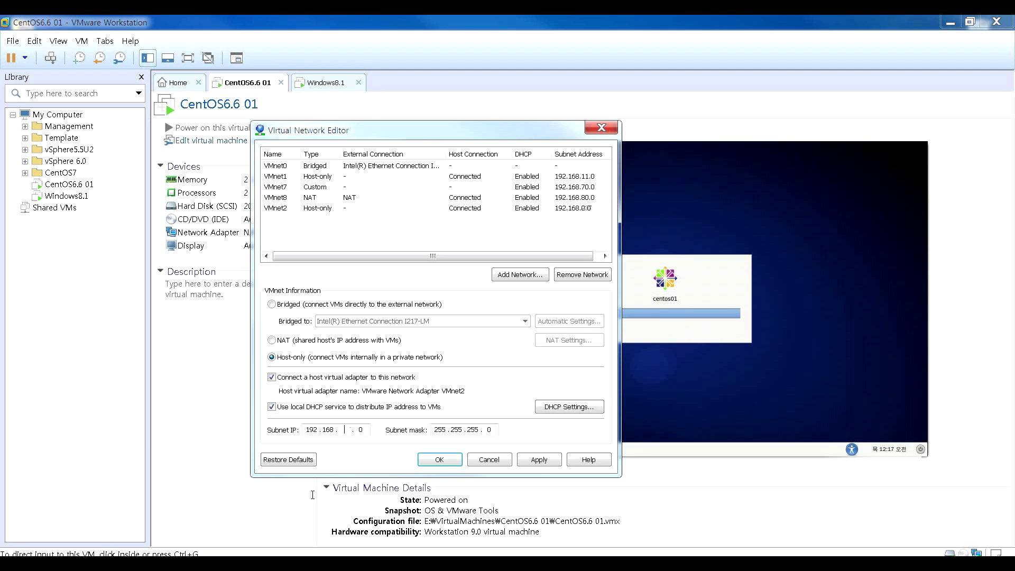
{"action": "type", "text": "20"}
{"action": "left_click", "coordinate": [529, 462]}
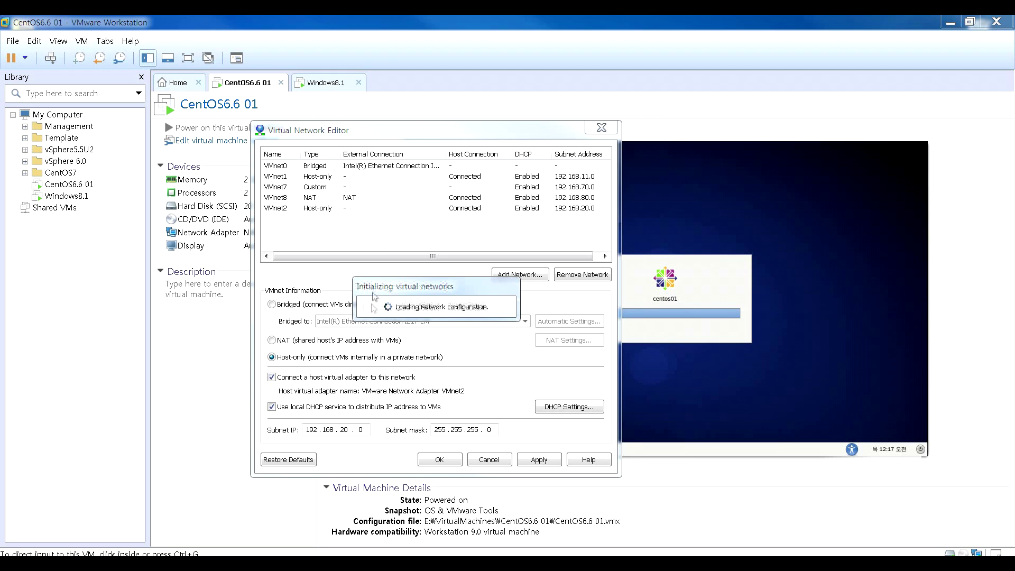
- Turn off DHCP for VMnet2, toggle its host adapter off and on, and apply
{"action": "left_click", "coordinate": [275, 408]}
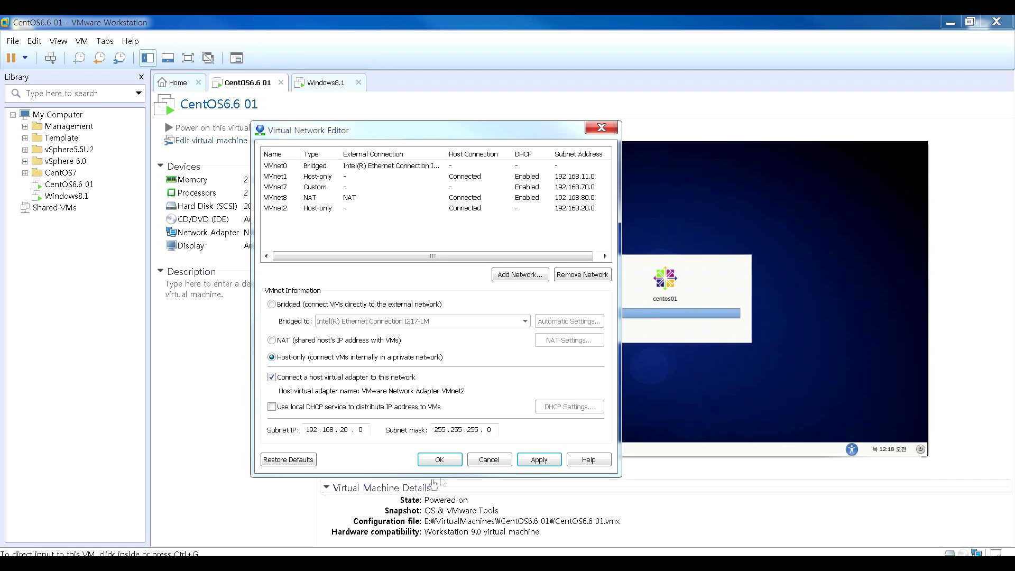
{"action": "left_click", "coordinate": [532, 461]}
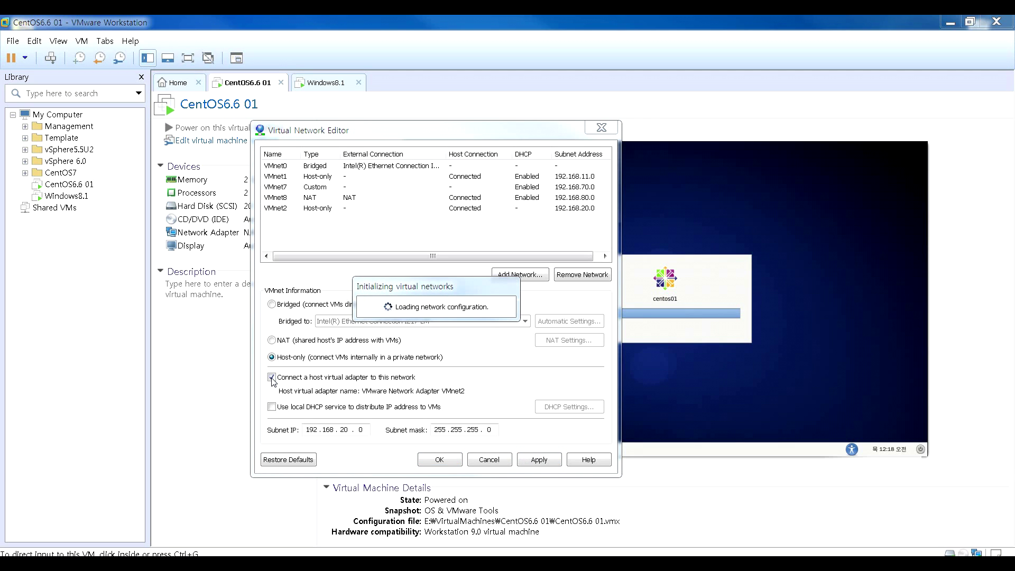
{"action": "left_click", "coordinate": [272, 378]}
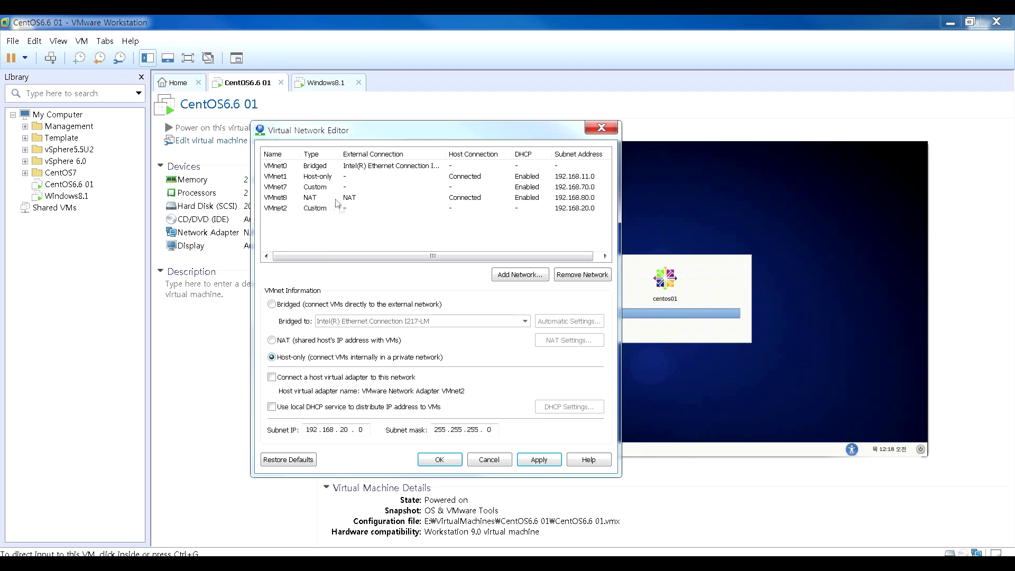
{"action": "left_click", "coordinate": [272, 377]}
{"action": "left_click", "coordinate": [557, 461]}
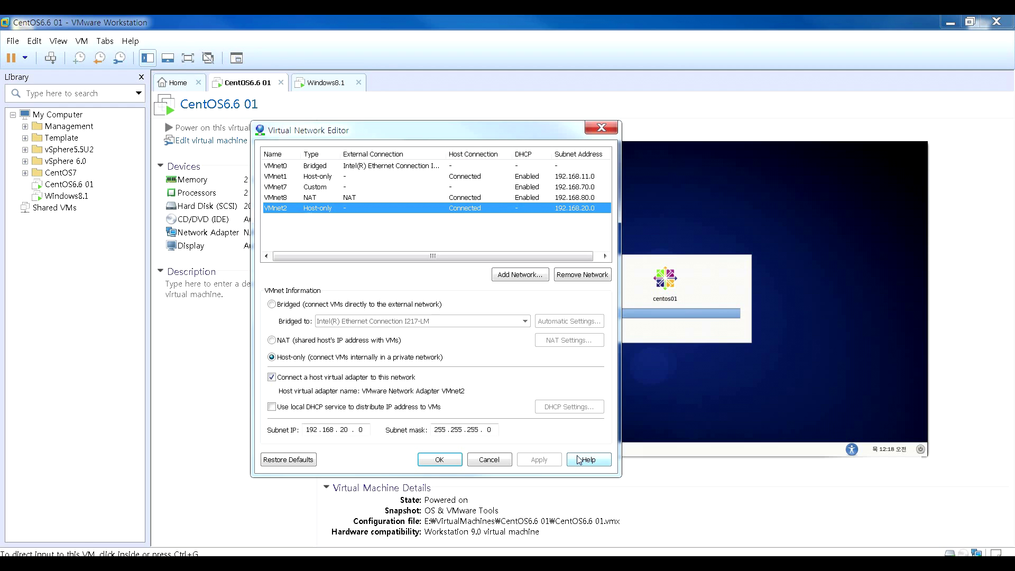
{"action": "left_click", "coordinate": [282, 166]}
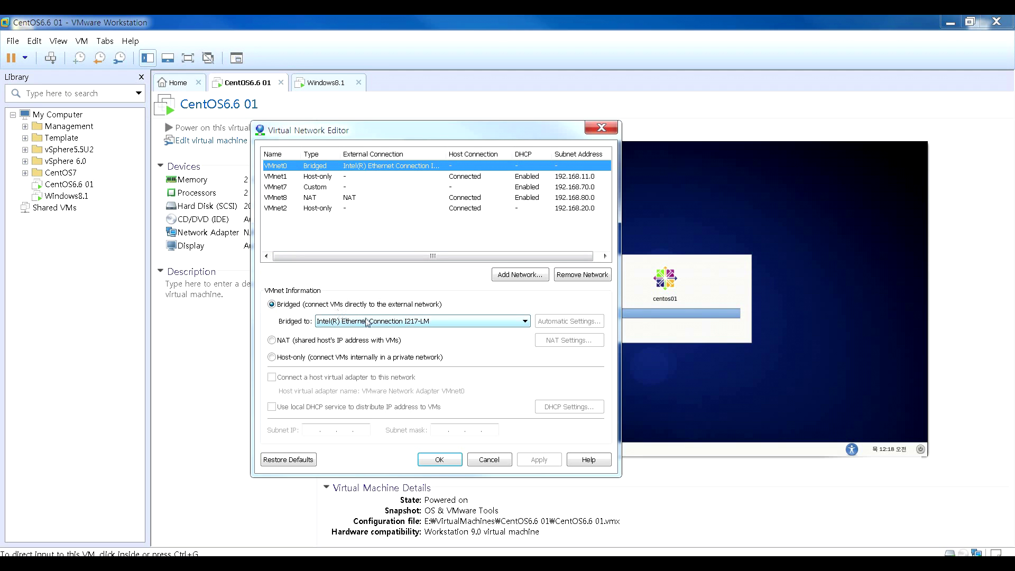
- Add VMnet3 as a bridged network tied to the Intel(R) Dual Band Wireless-AC 7260 adapter
{"action": "left_click", "coordinate": [502, 276]}
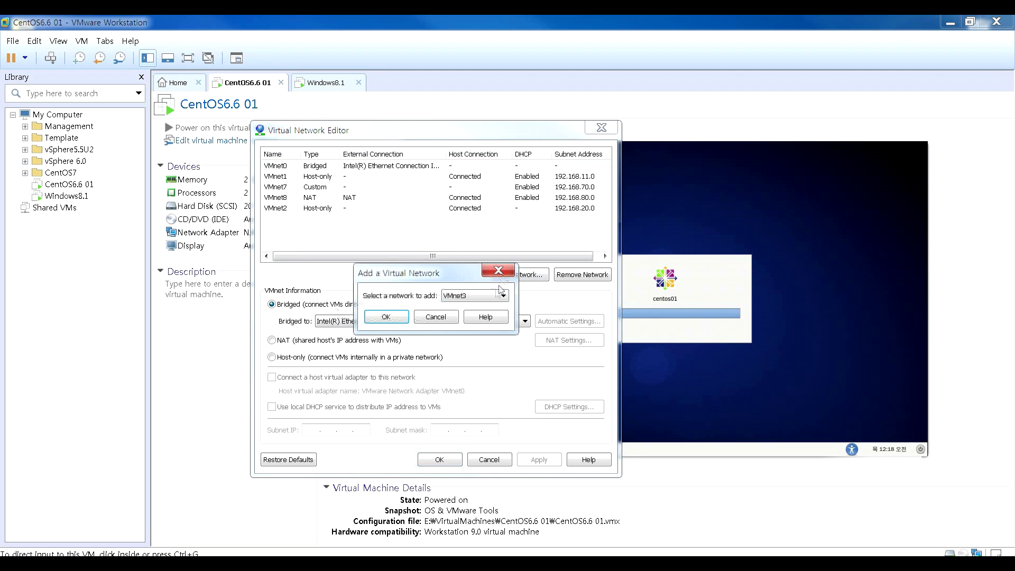
{"action": "left_click", "coordinate": [401, 319]}
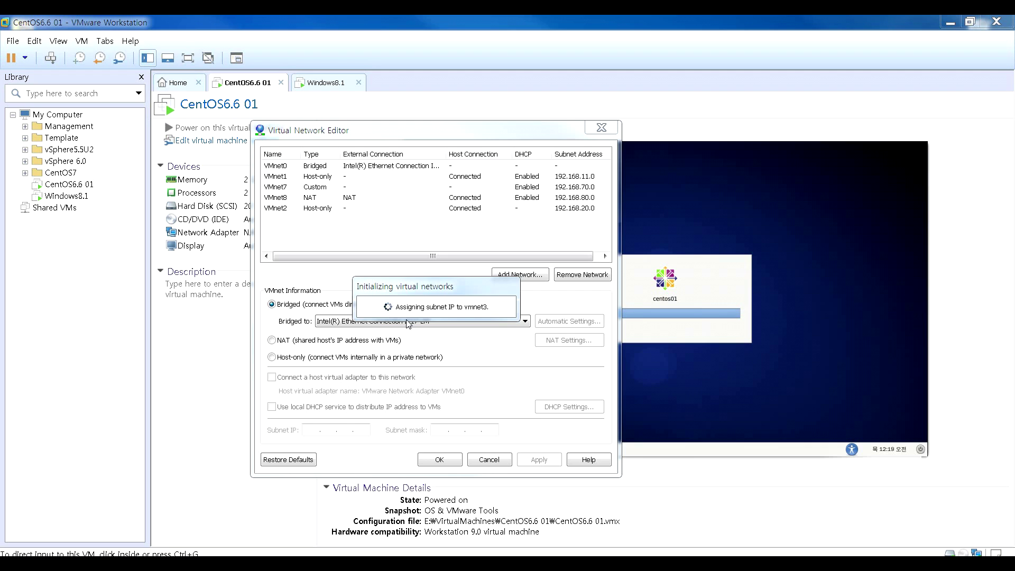
{"action": "left_click", "coordinate": [272, 304]}
{"action": "left_click", "coordinate": [379, 326]}
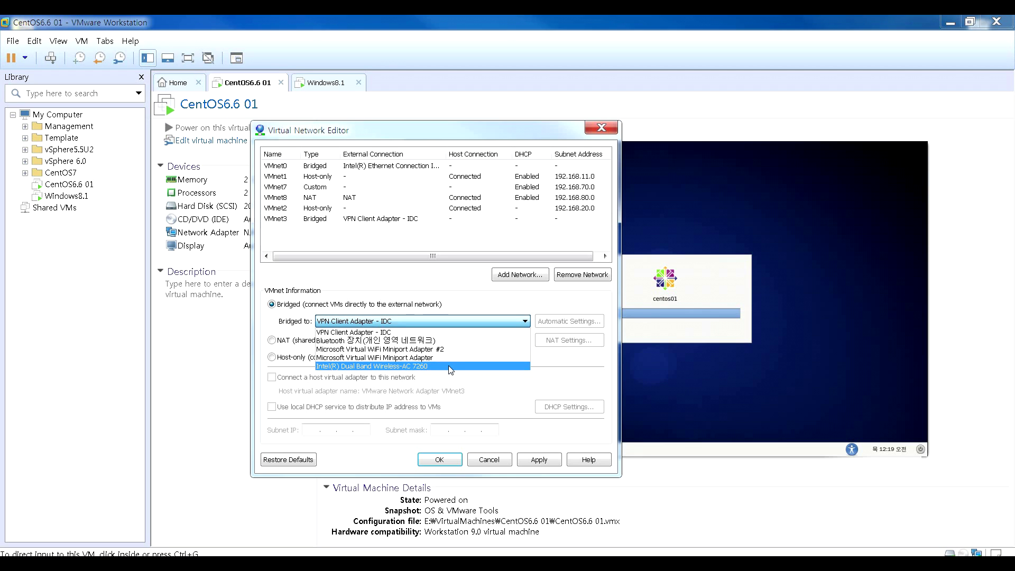
{"action": "left_click", "coordinate": [449, 367]}
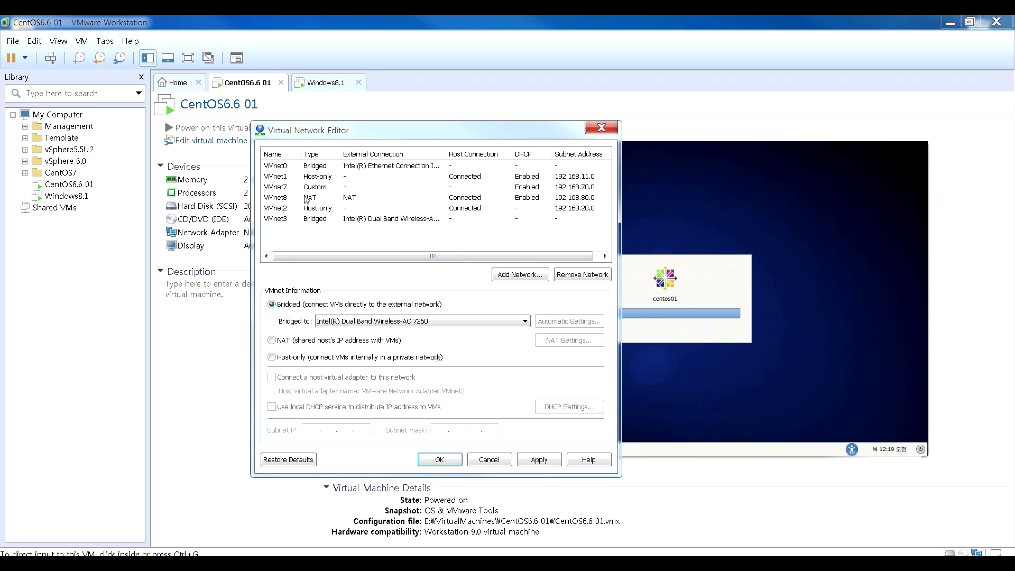
{"action": "left_click", "coordinate": [307, 178]}
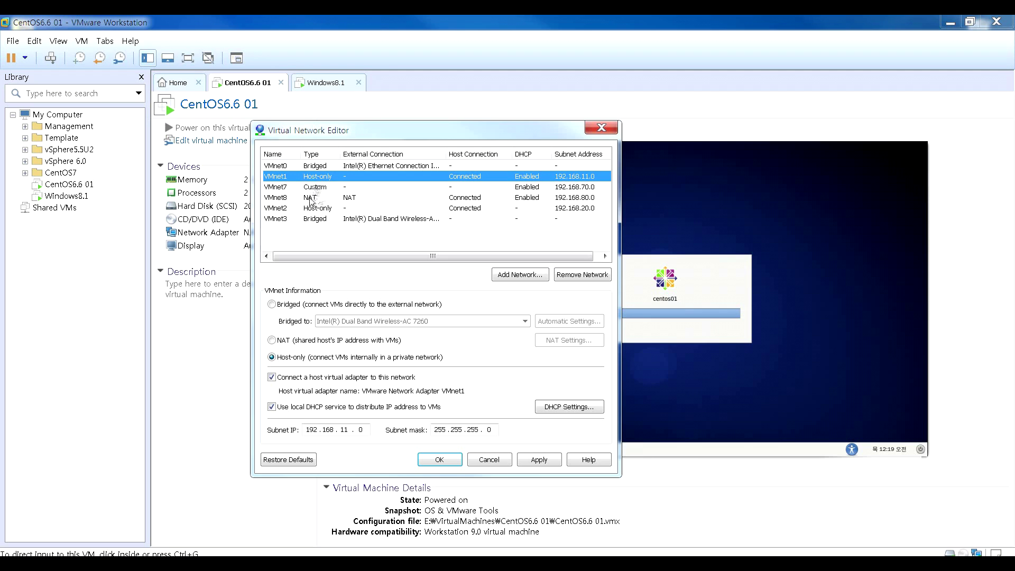
- Review the settings of VMnet7, VMnet1, VMnet0, VMnet8 and VMnet3
{"action": "left_click", "coordinate": [316, 188]}
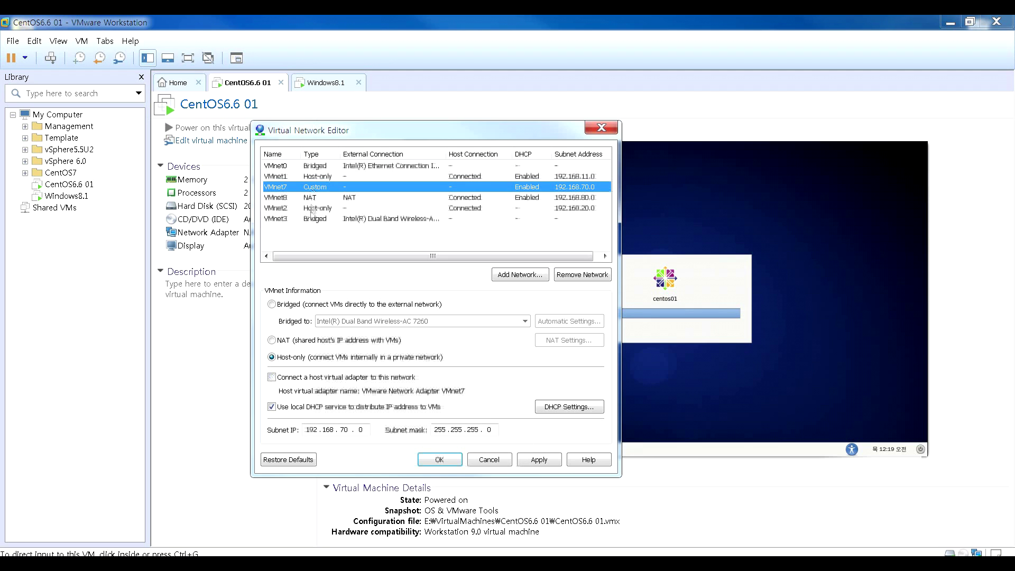
{"action": "left_click", "coordinate": [324, 177]}
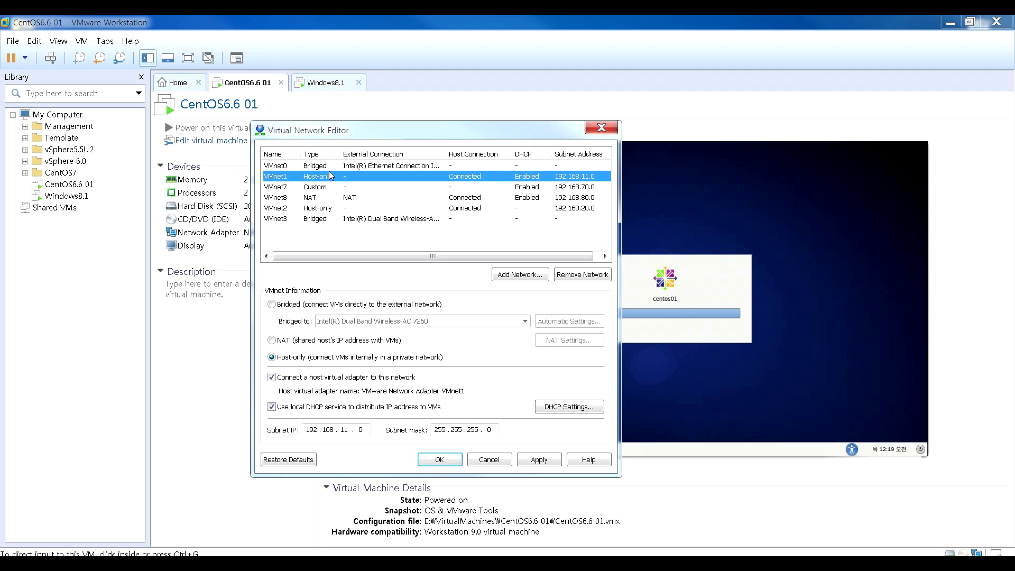
{"action": "left_click", "coordinate": [330, 166]}
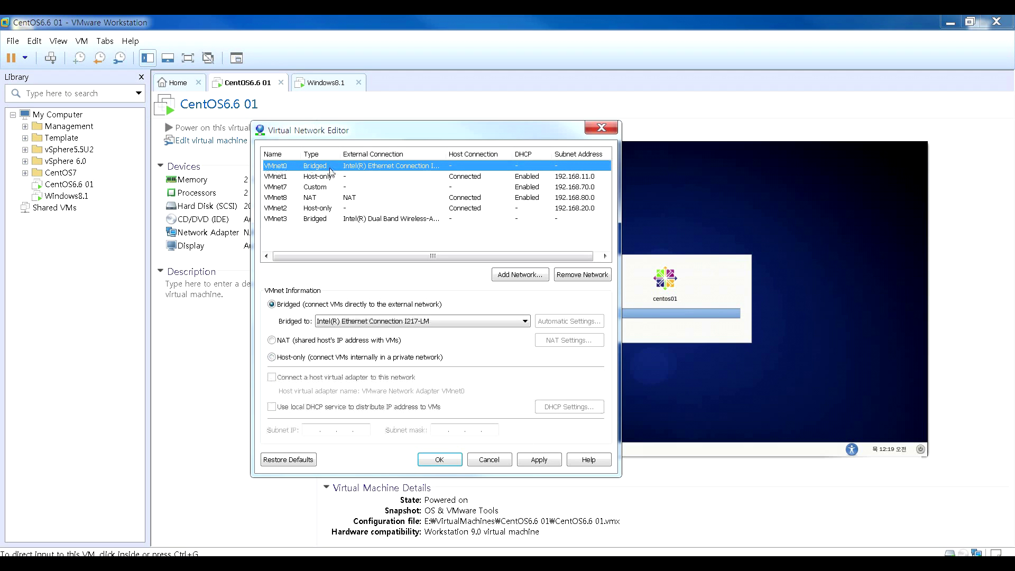
{"action": "left_click", "coordinate": [309, 189]}
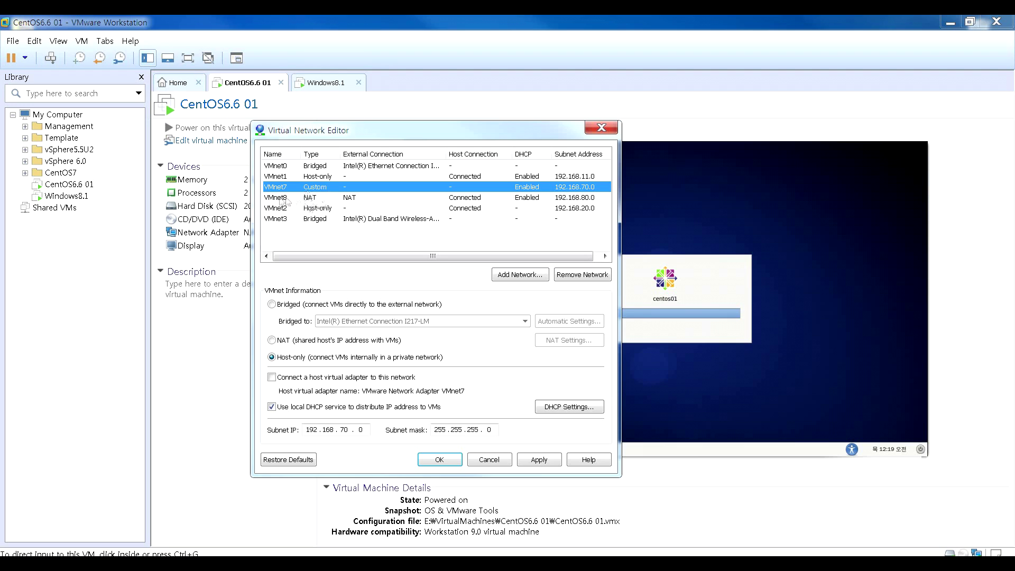
{"action": "left_click", "coordinate": [303, 200]}
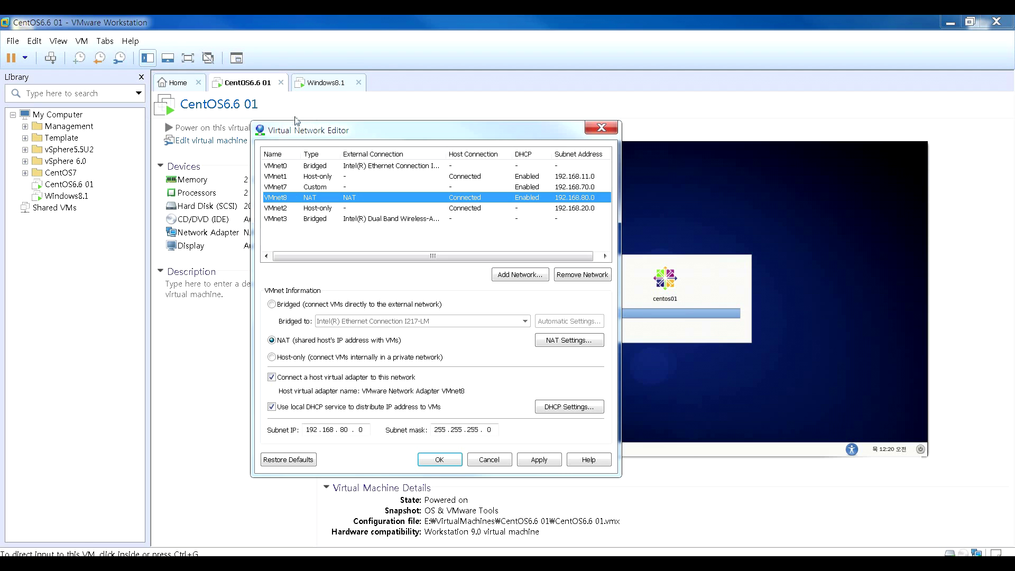
{"action": "left_click", "coordinate": [306, 220]}
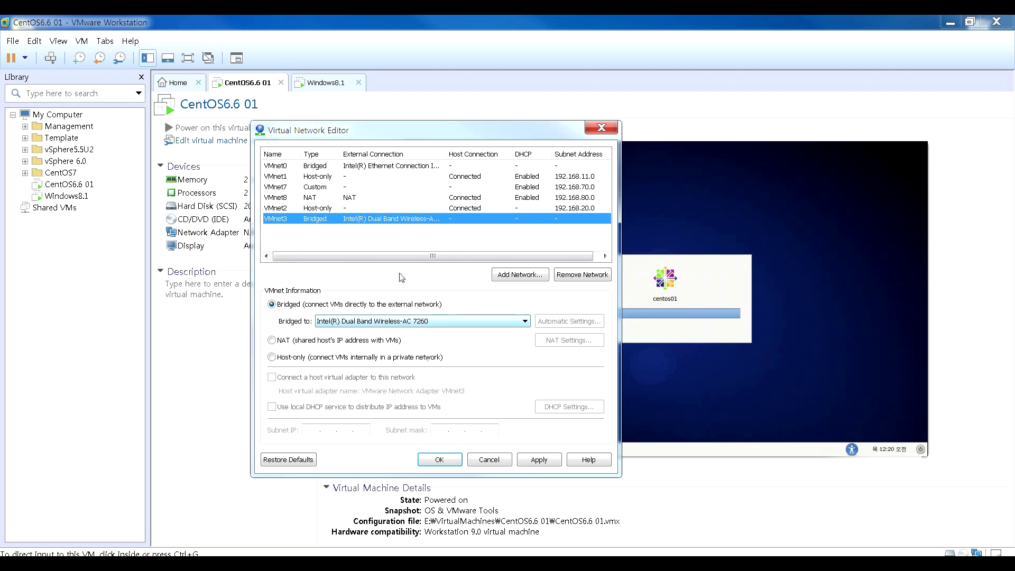
- Apply the network configuration and close the Virtual Network Editor with OK
{"action": "left_click", "coordinate": [540, 459]}
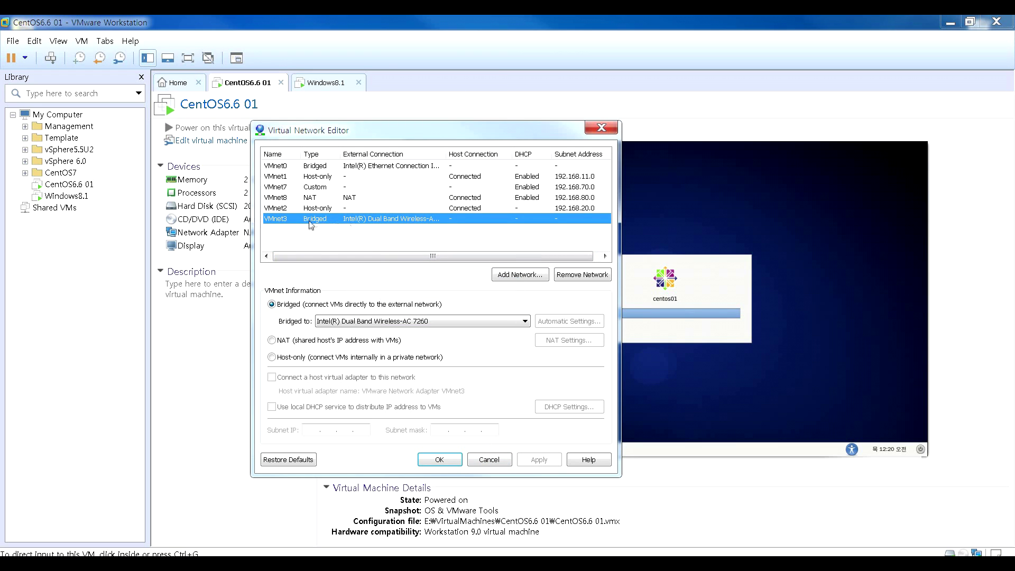
{"action": "left_click", "coordinate": [455, 460]}
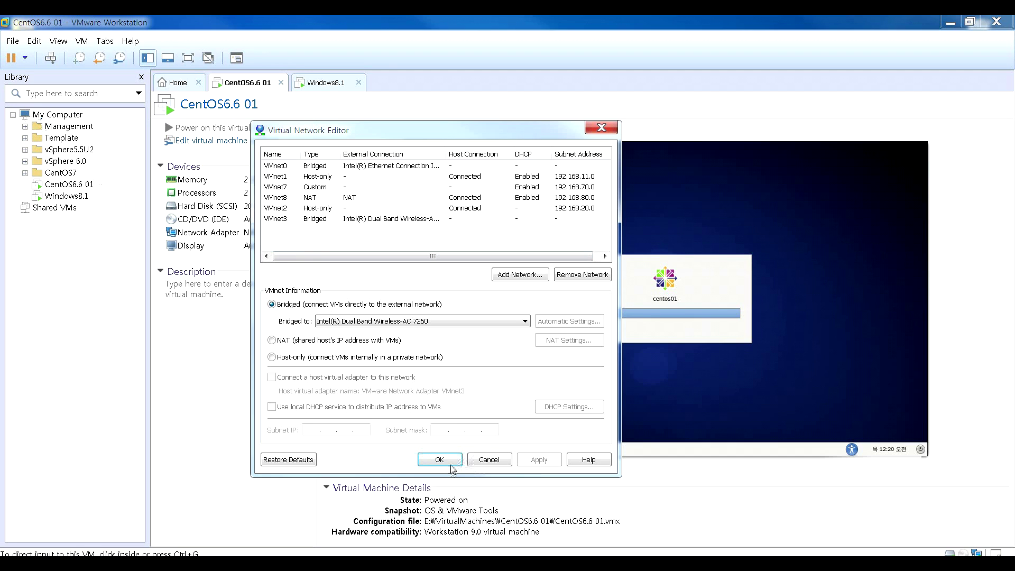
{"action": "left_click", "coordinate": [453, 462]}
- Reopen the Virtual Network Editor from the Edit menu and unlock it via Change Settings
{"action": "left_click", "coordinate": [35, 41]}
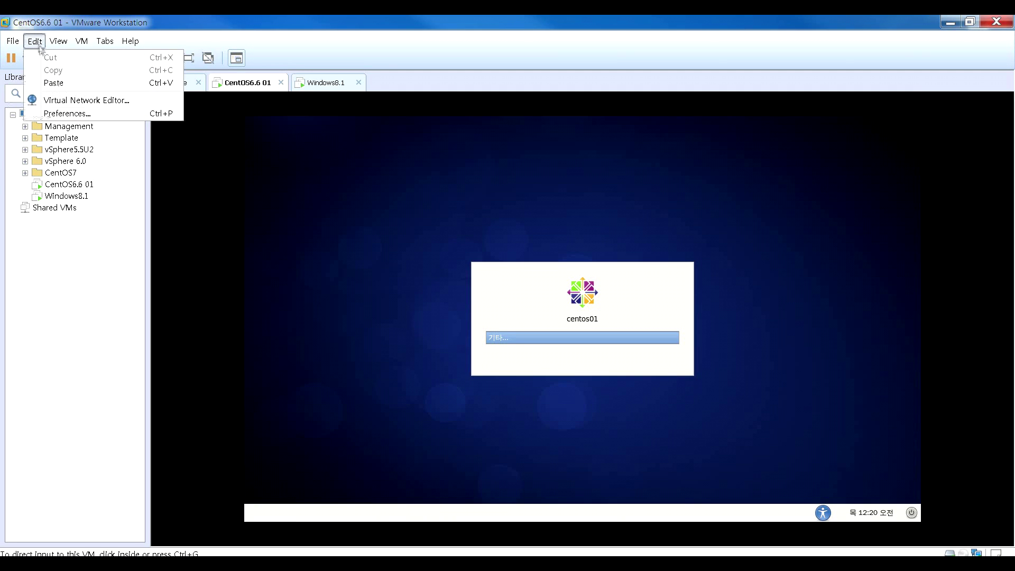
{"action": "left_click", "coordinate": [64, 100]}
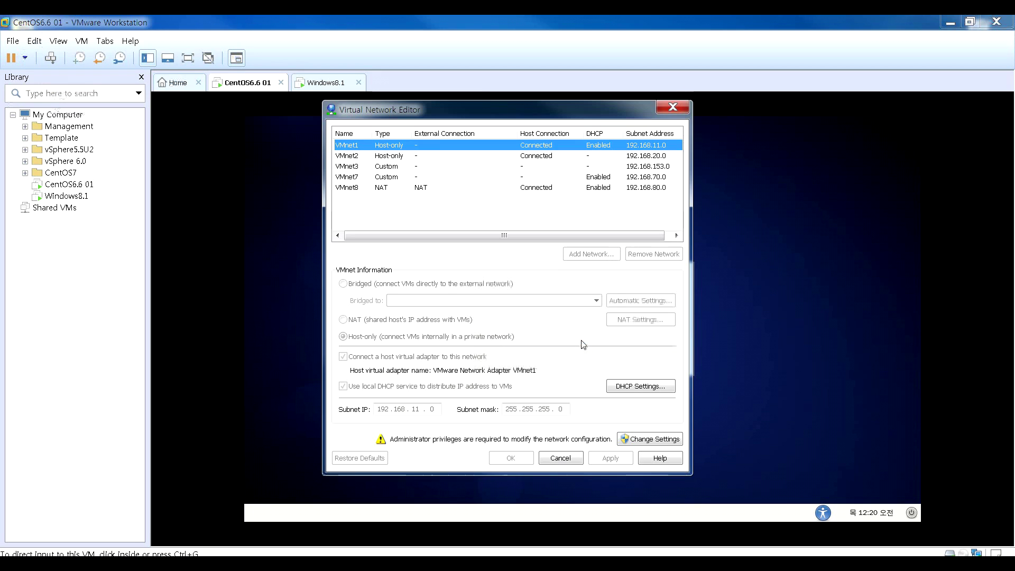
{"action": "left_click", "coordinate": [344, 168]}
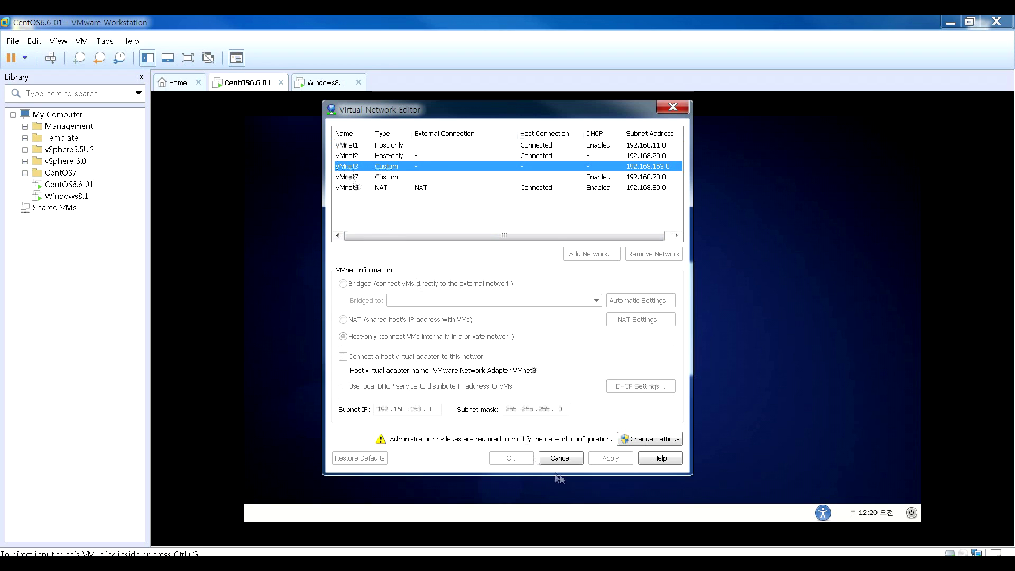
{"action": "left_click", "coordinate": [350, 147]}
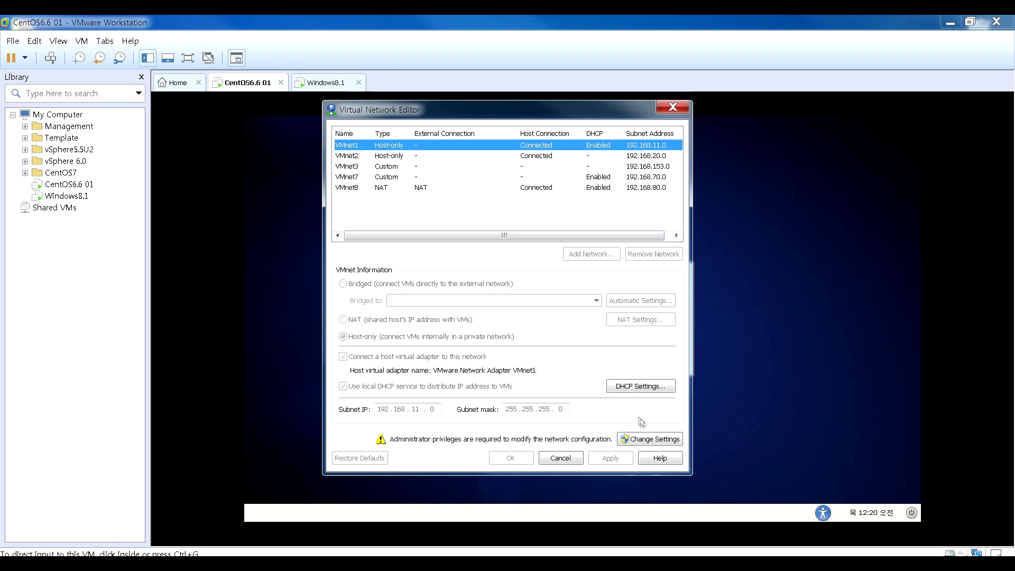
{"action": "left_click", "coordinate": [653, 438]}
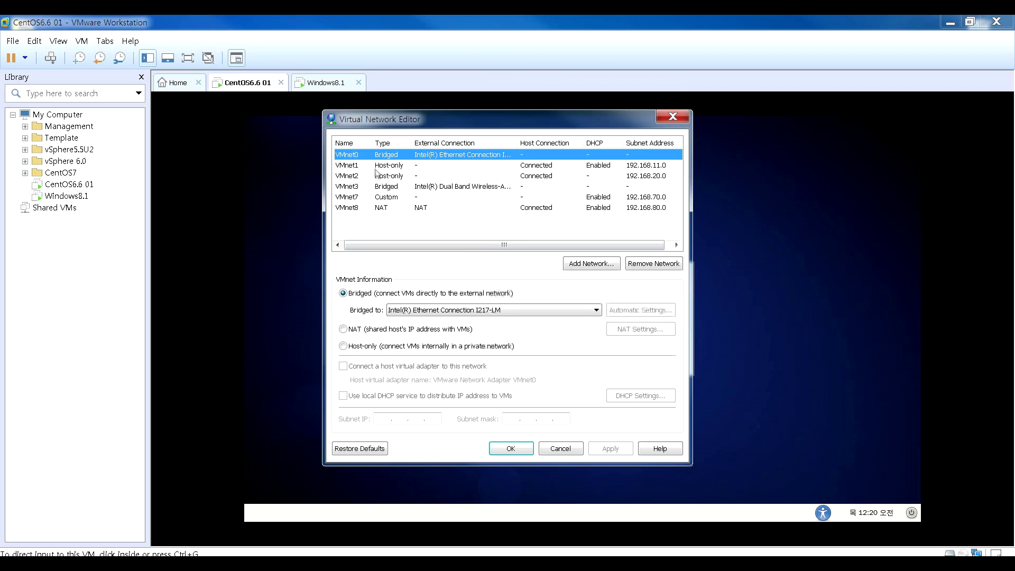
- Remove the VMnet2, VMnet3 and VMnet7 networks
{"action": "left_click", "coordinate": [376, 166]}
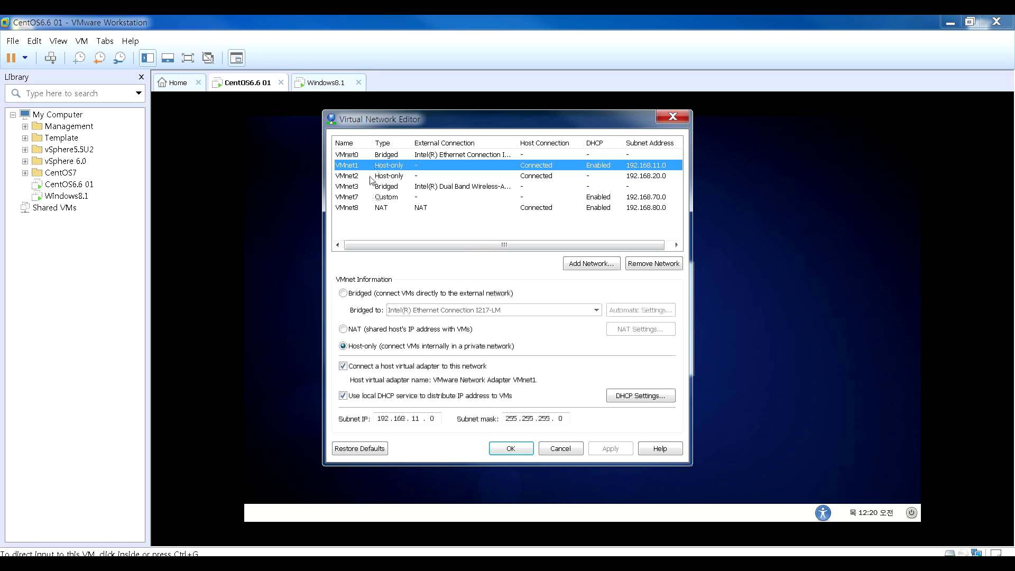
{"action": "left_click", "coordinate": [370, 178]}
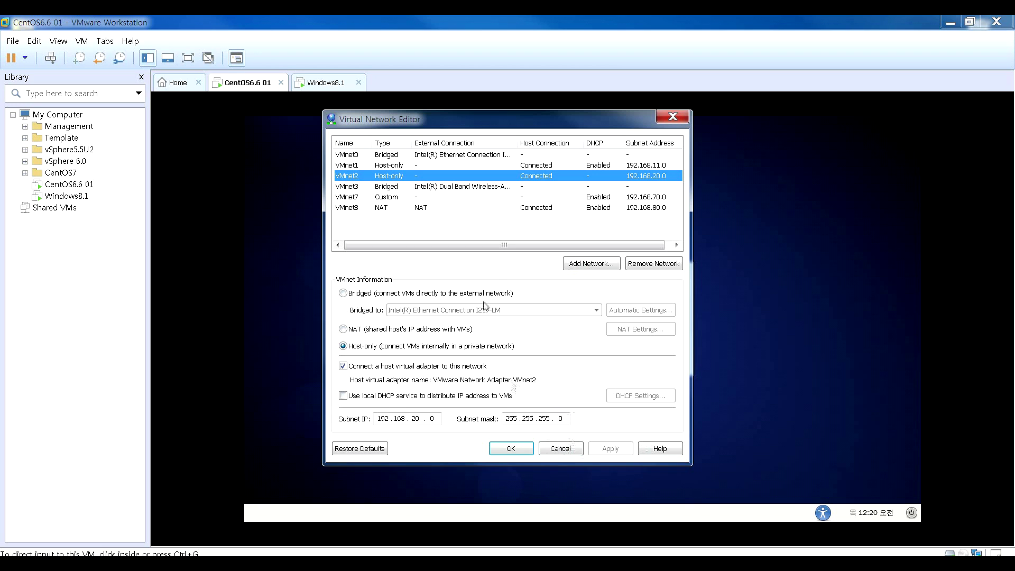
{"action": "left_click", "coordinate": [629, 265]}
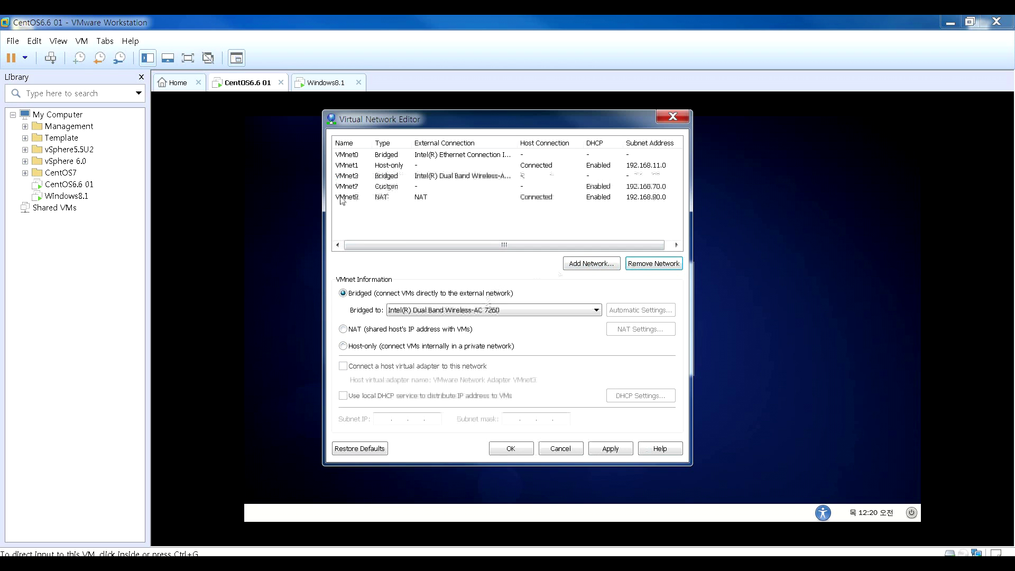
{"action": "left_click", "coordinate": [648, 266]}
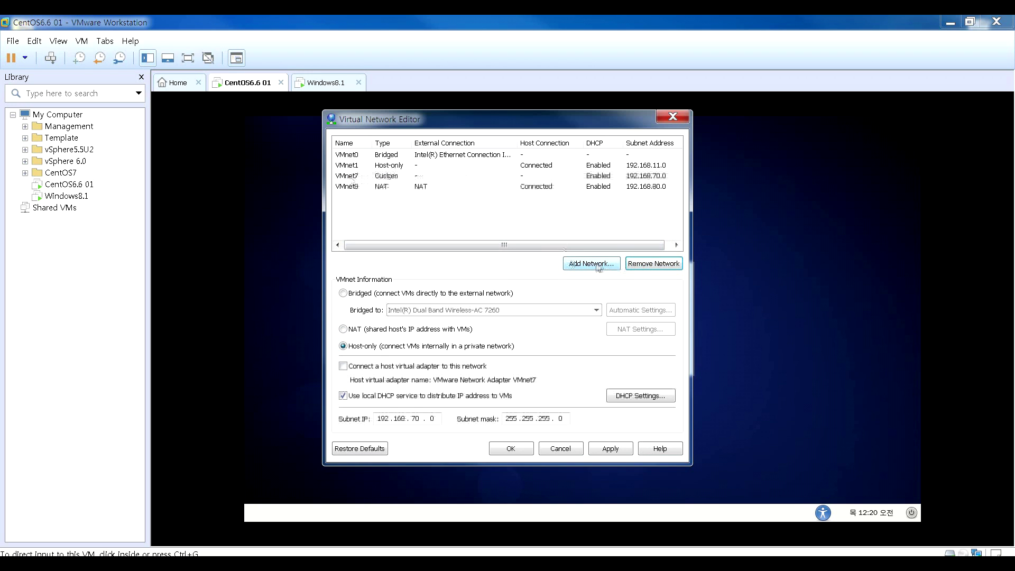
{"action": "left_click", "coordinate": [671, 270]}
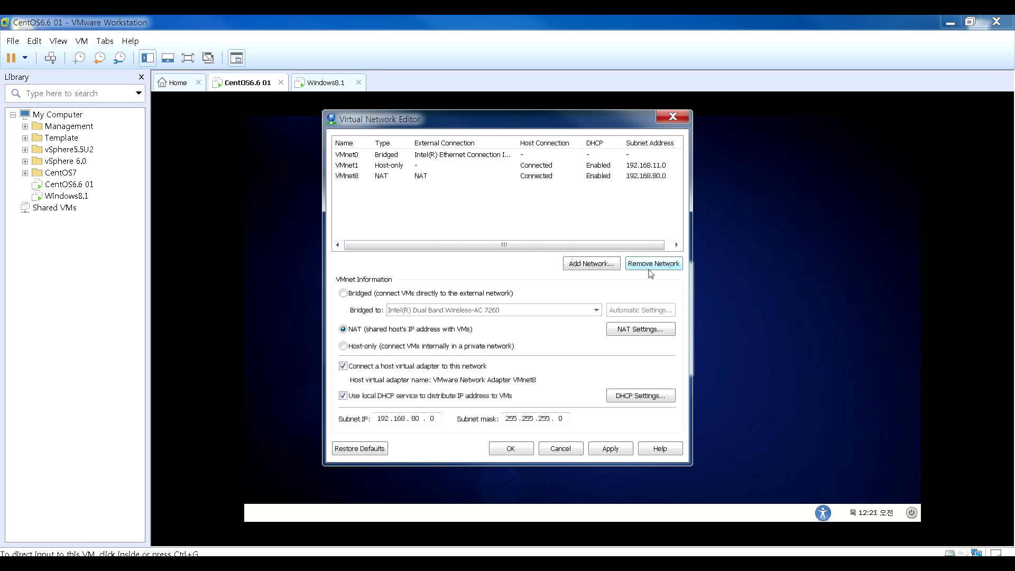
- Change VMnet1's subnet IP to 192.168.10.0 and apply it
{"action": "left_click", "coordinate": [401, 167]}
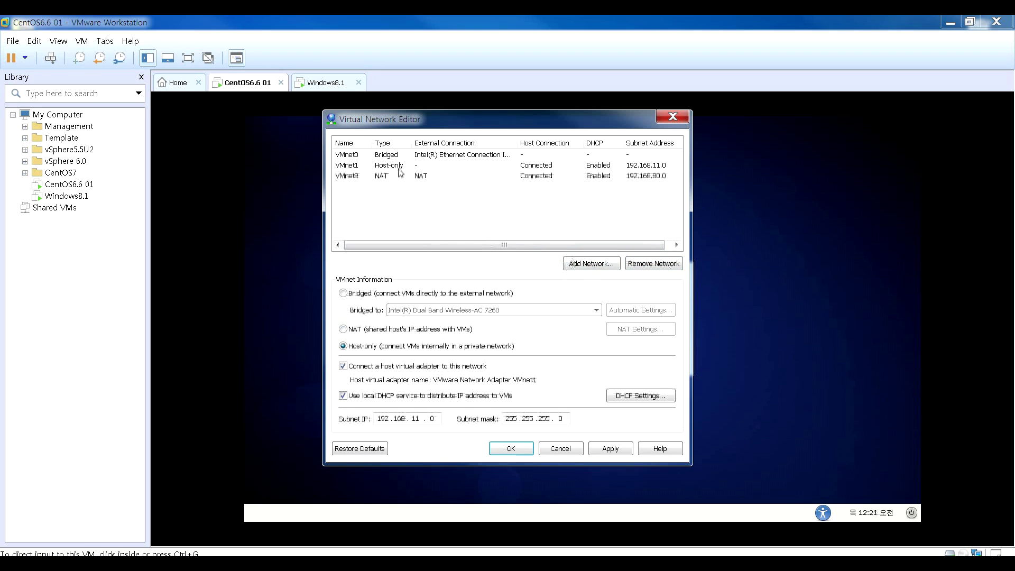
{"action": "left_click", "coordinate": [428, 418]}
{"action": "key", "text": "BackSpace"}
{"action": "key", "text": "BackSpace"}
{"action": "type", "text": "0"}
{"action": "left_click", "coordinate": [626, 453]}
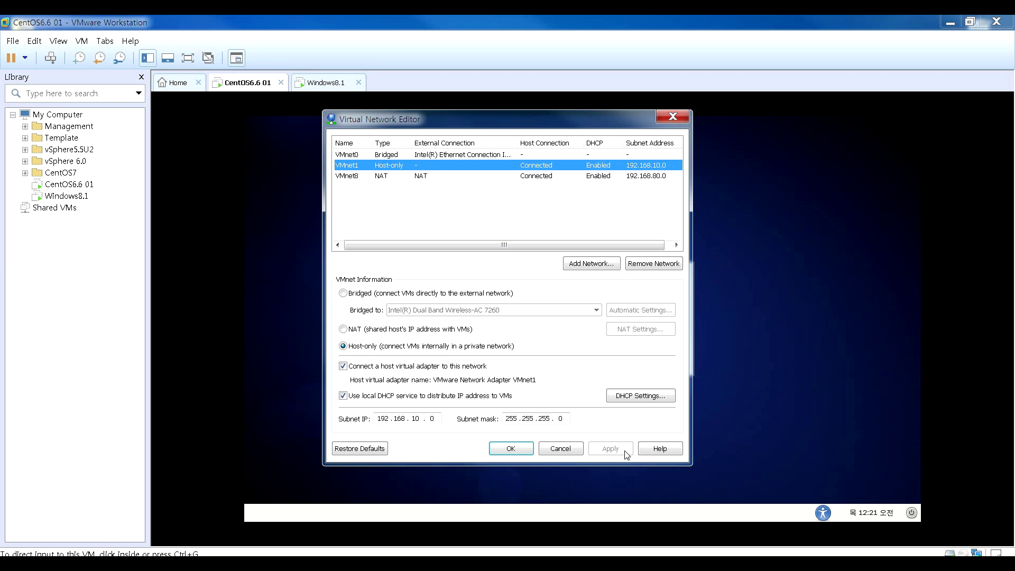
- Close the network editor and sign in to the Windows8.1 guest with its password
{"action": "left_click", "coordinate": [572, 450]}
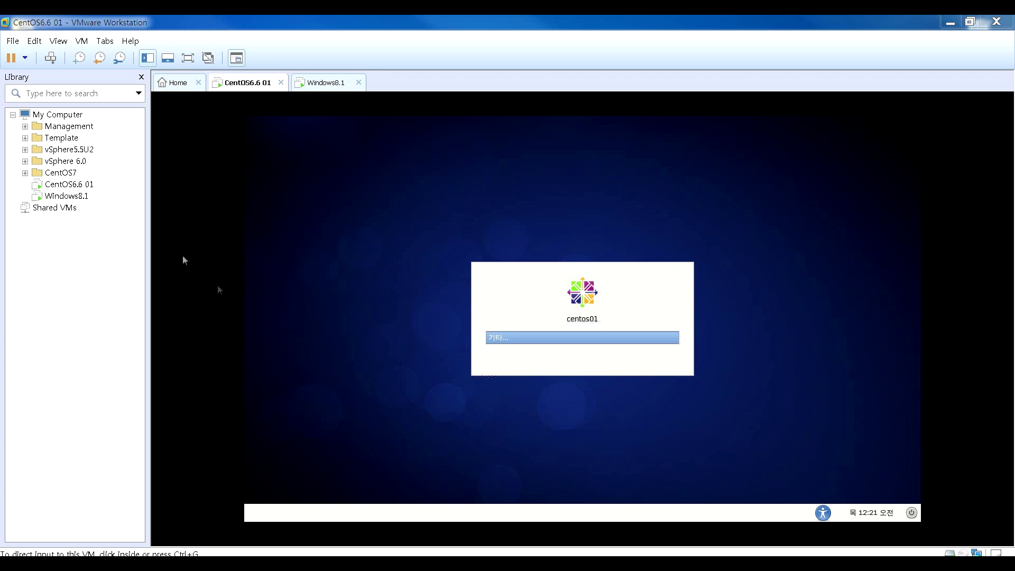
{"action": "left_click", "coordinate": [84, 198]}
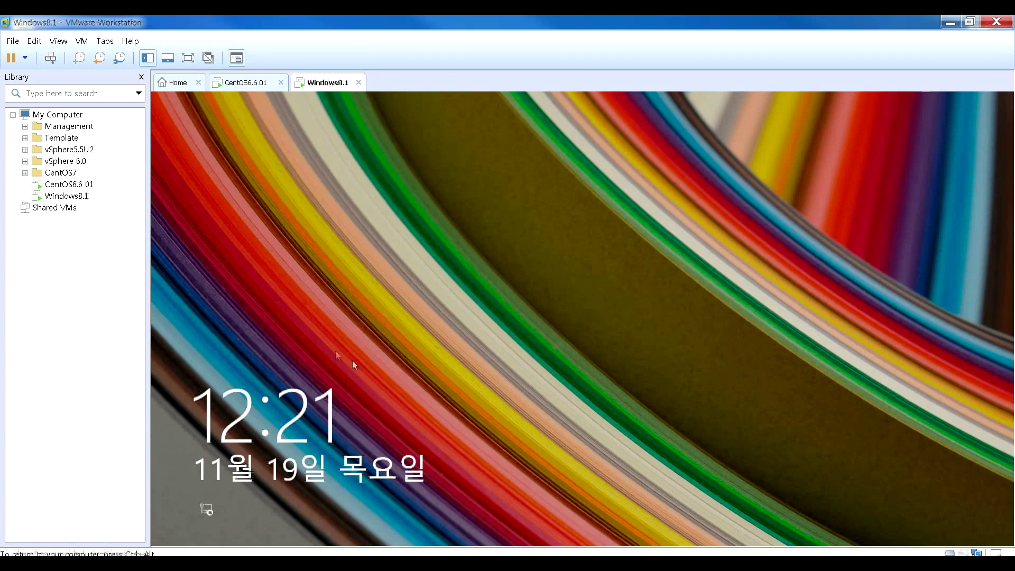
{"action": "left_click", "coordinate": [352, 360]}
{"action": "type", "text": "********"}
{"action": "key", "text": "Return"}
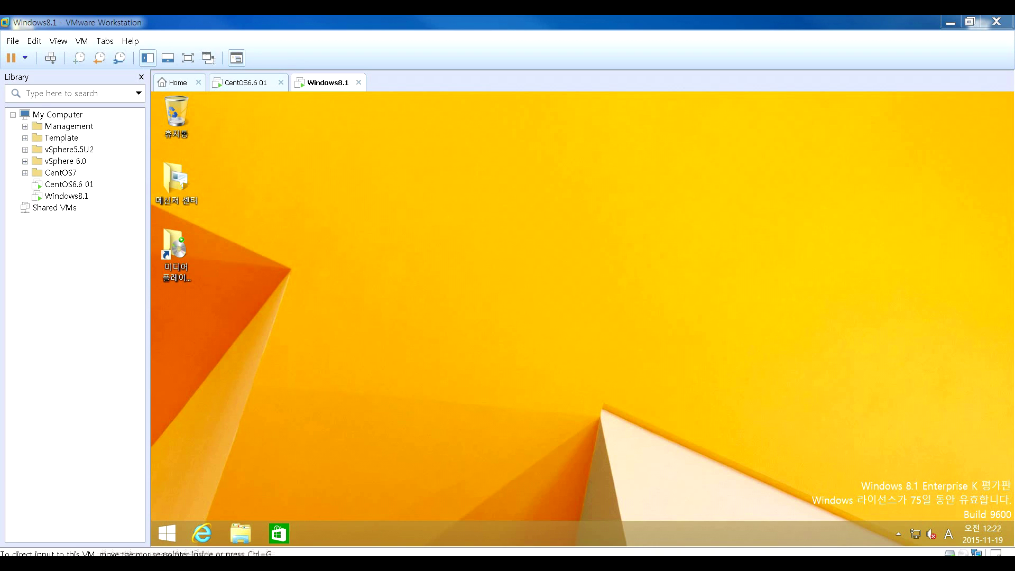
- On the CentOS6.6 01 login screen, choose to log in with a different username
{"action": "left_click", "coordinate": [74, 185]}
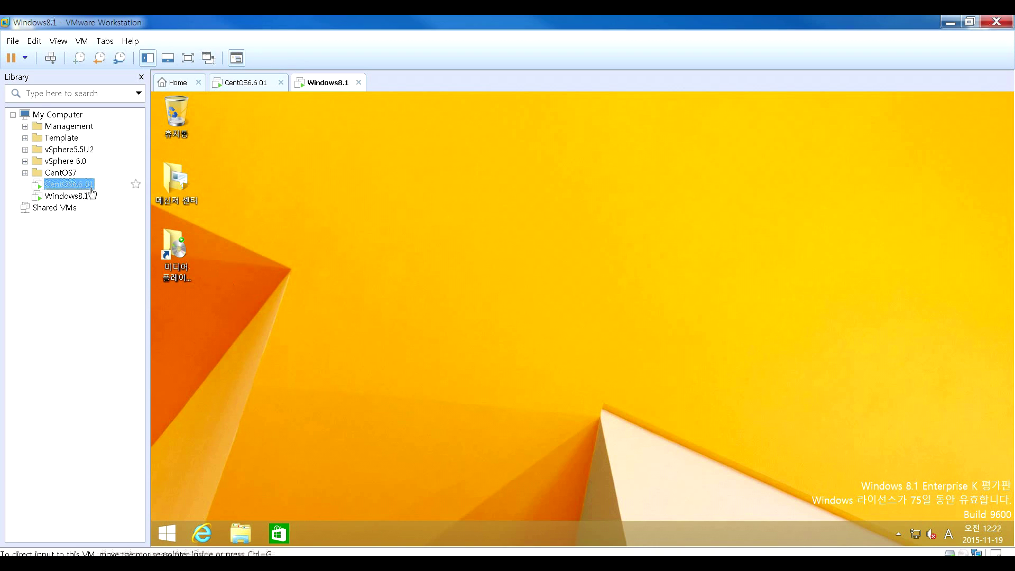
{"action": "left_click", "coordinate": [294, 236]}
{"action": "key", "text": "Return"}
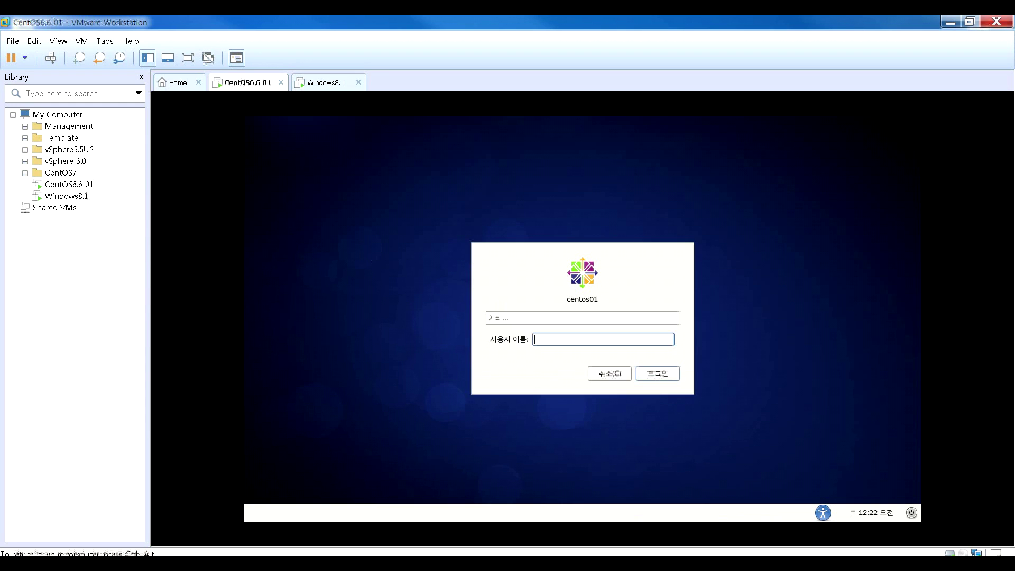
{"action": "key", "text": "ctrl+alt"}
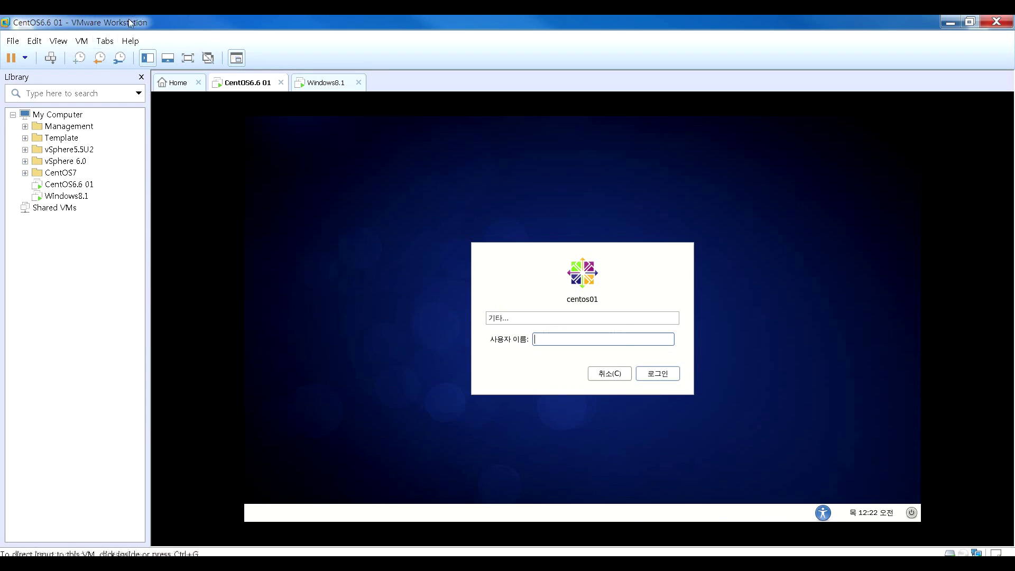
{"action": "left_click", "coordinate": [54, 185]}
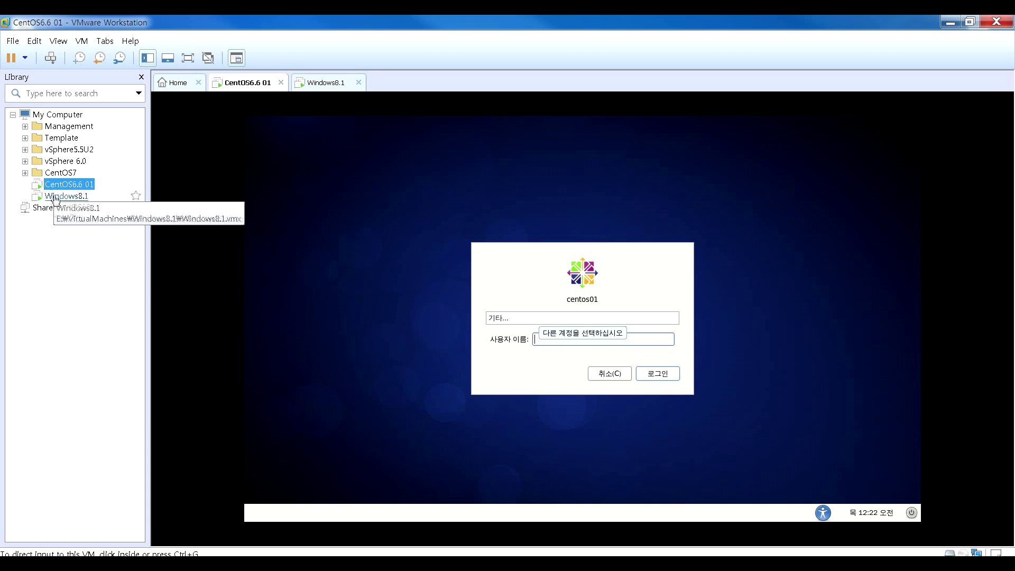
{"action": "left_click", "coordinate": [57, 197]}
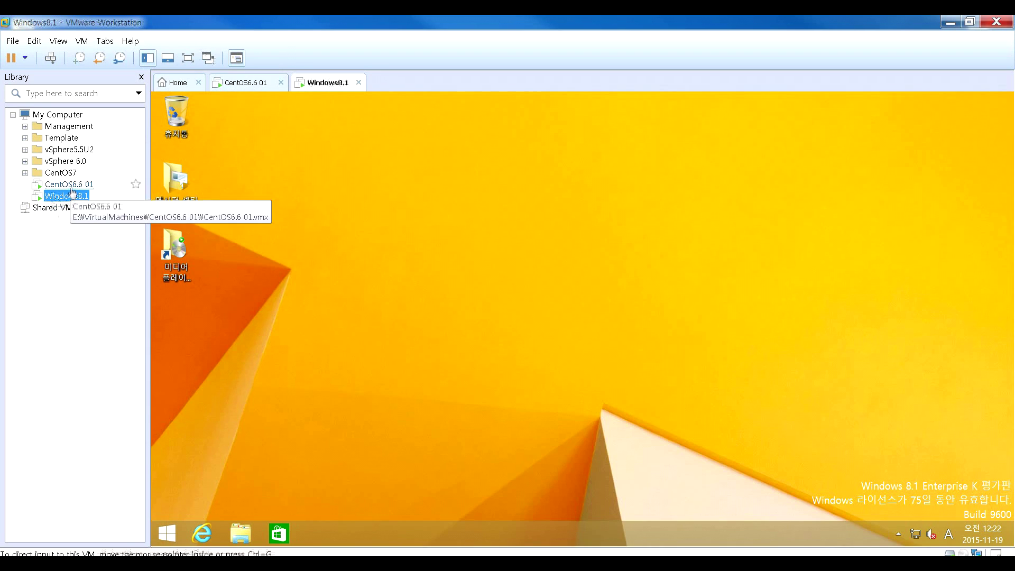
{"action": "left_click", "coordinate": [72, 186]}
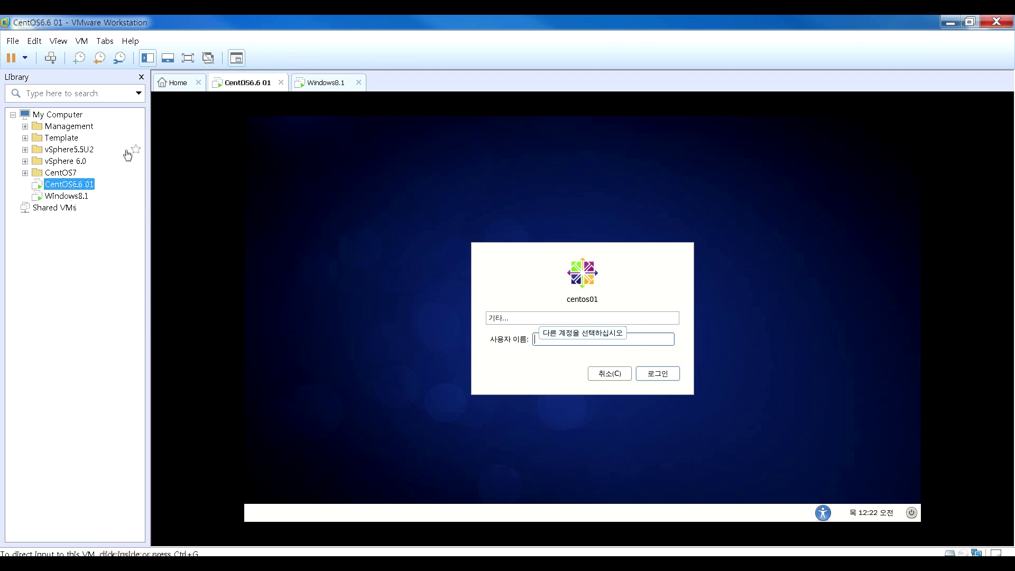
- Log in to CentOS6.6 01 as root with the account password
{"action": "left_click", "coordinate": [329, 238]}
{"action": "type", "text": "root"}
{"action": "key", "text": "Return"}
{"action": "type", "text": "12345678"}
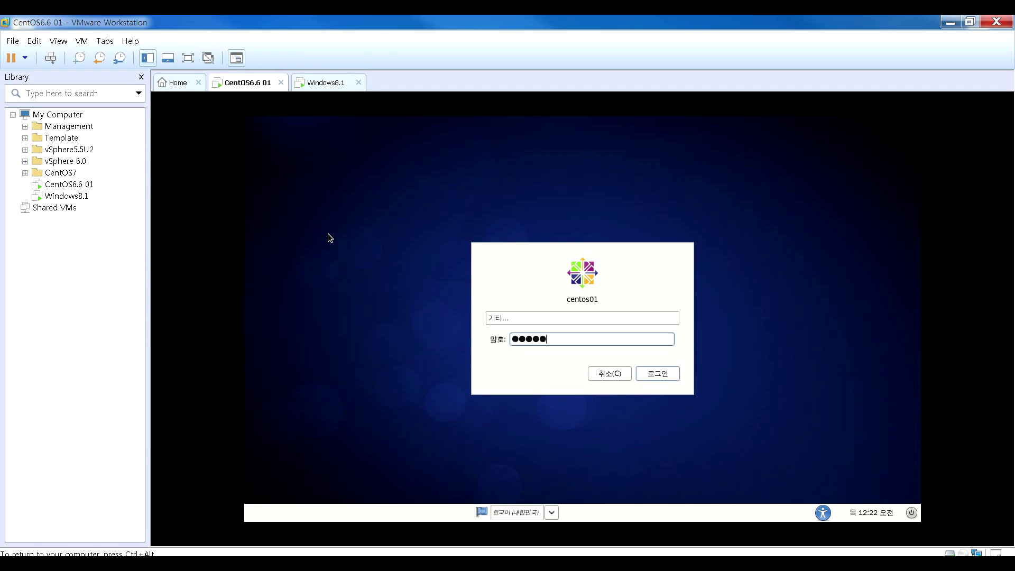
{"action": "key", "text": "Return"}
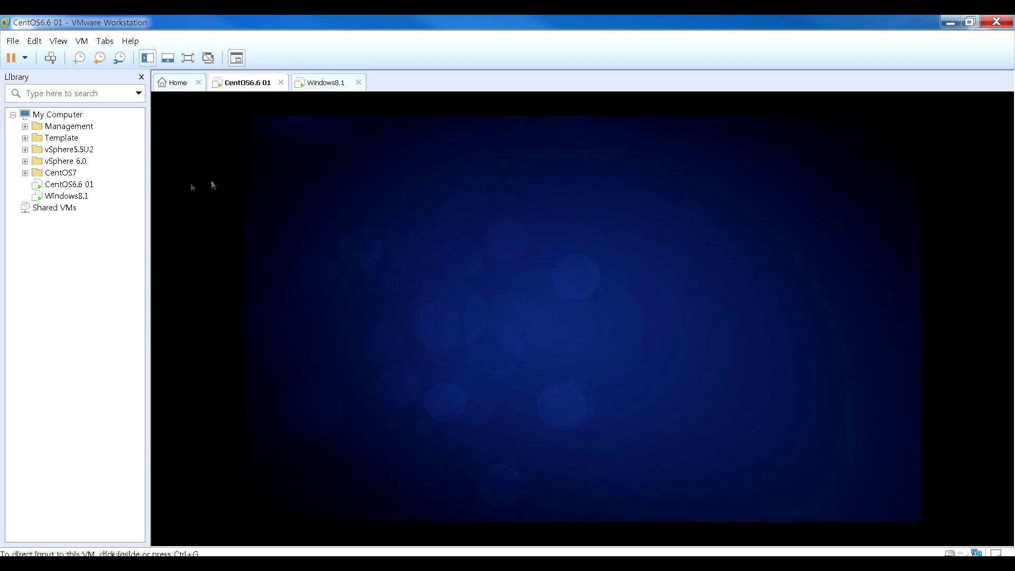
- Confirm in its settings that CentOS6.6 01's network adapter uses NAT
{"action": "left_click", "coordinate": [82, 195]}
{"action": "left_click", "coordinate": [81, 187]}
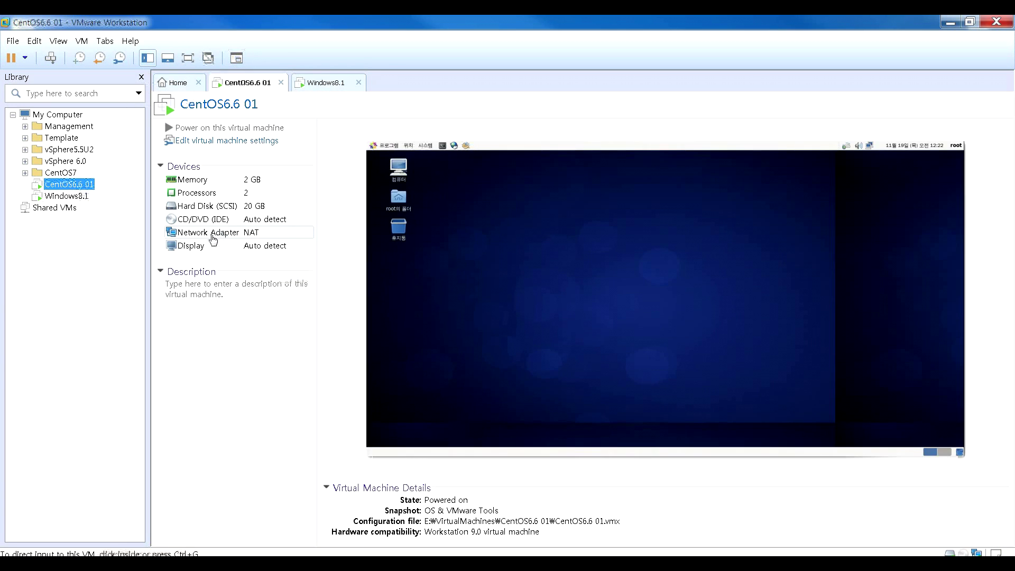
{"action": "double_click", "coordinate": [213, 237]}
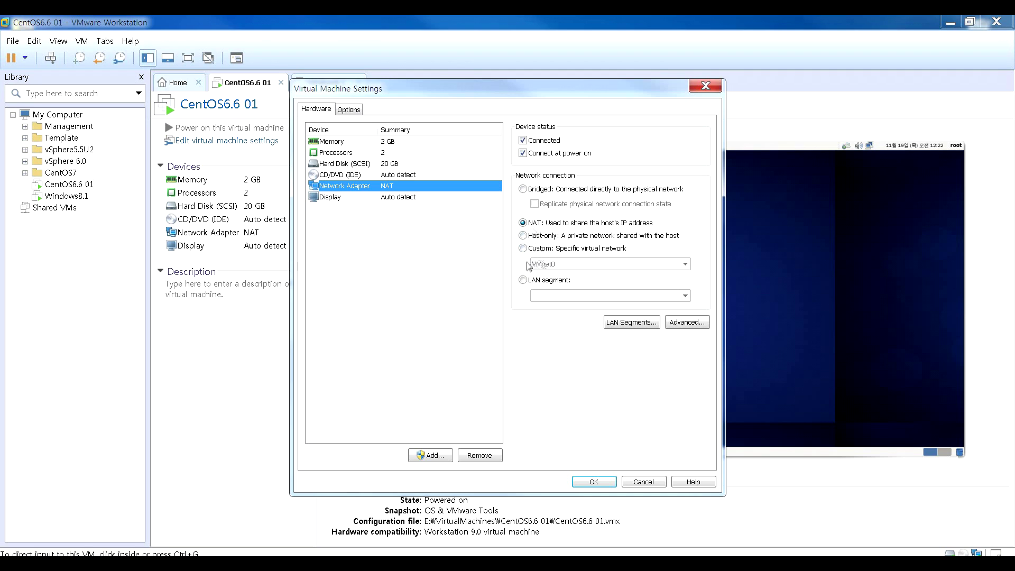
{"action": "left_click", "coordinate": [594, 482]}
- Confirm the Windows8.1 network adapter also uses NAT, then return to CentOS6.6 01
{"action": "left_click", "coordinate": [99, 200]}
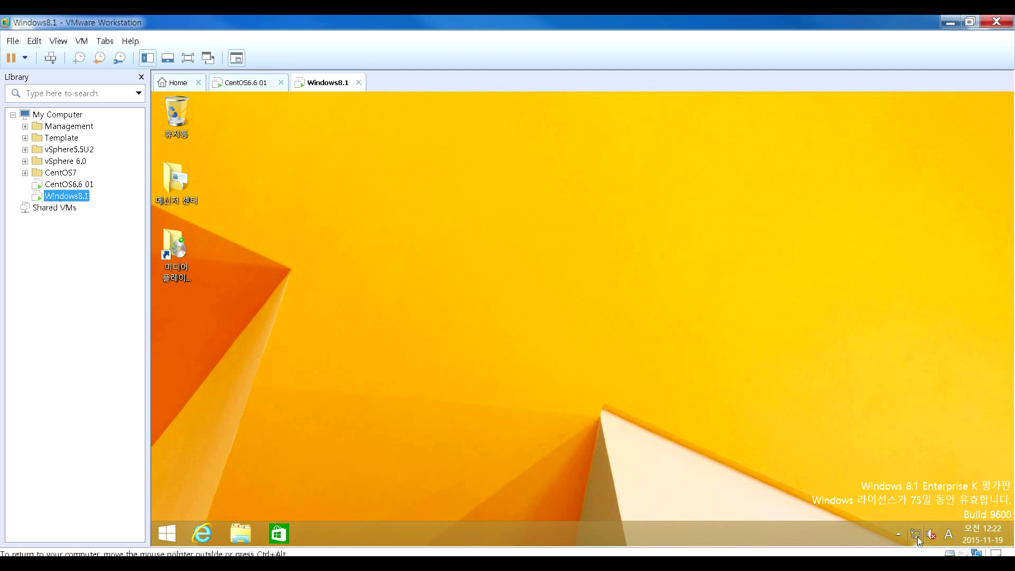
{"action": "mouse_move", "coordinate": [918, 540]}
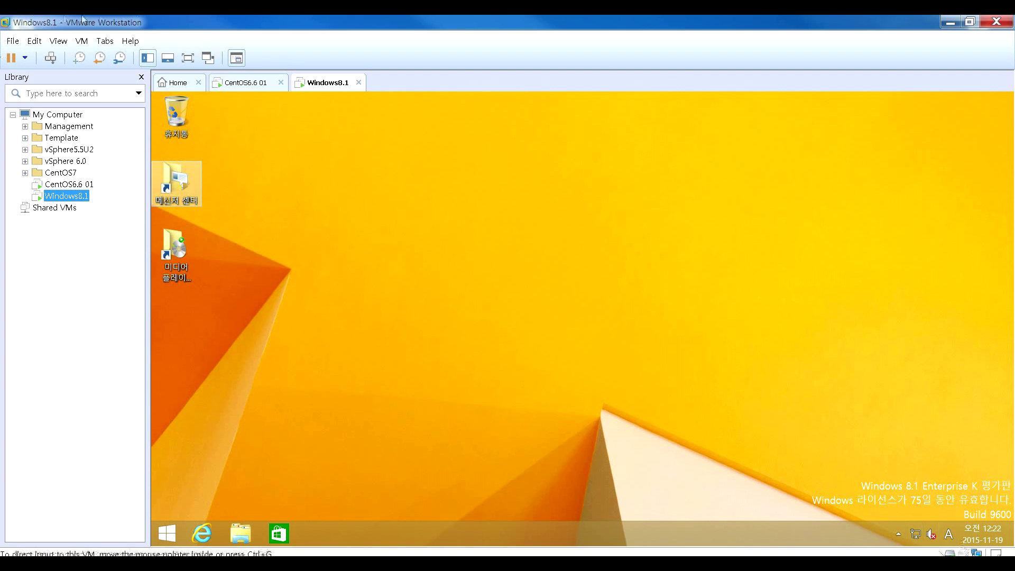
{"action": "left_click", "coordinate": [237, 58]}
{"action": "double_click", "coordinate": [220, 234]}
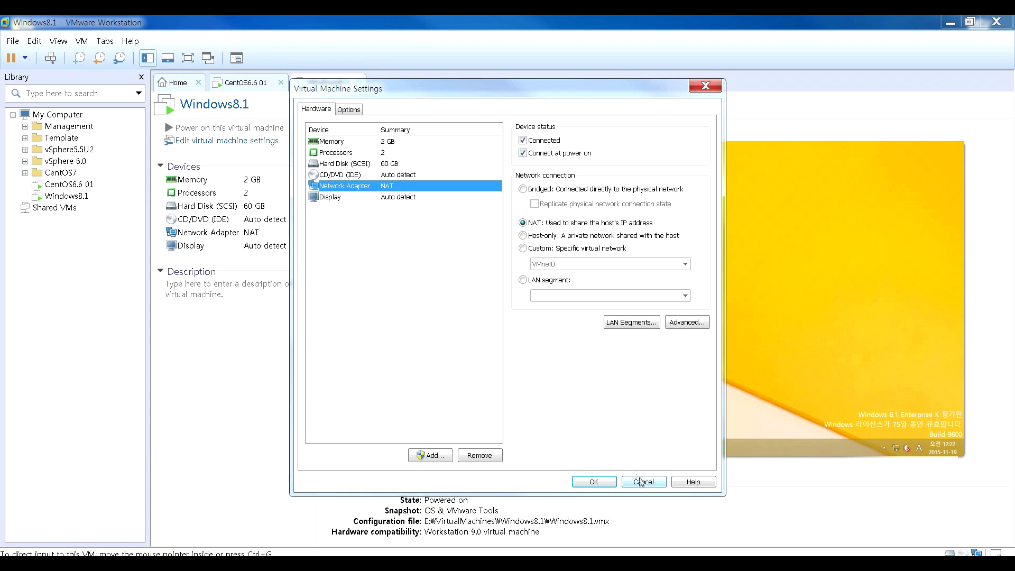
{"action": "left_click", "coordinate": [643, 481]}
{"action": "left_click", "coordinate": [66, 185]}
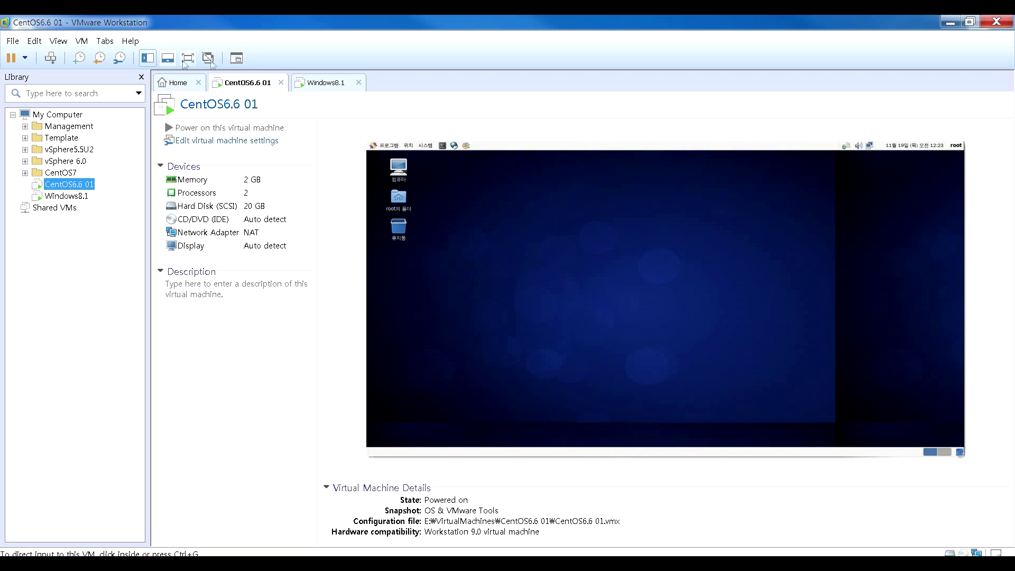
- Open System eth0 from the GNOME network applet's Edit Connections and show its IPv4 Settings
{"action": "left_click", "coordinate": [244, 59]}
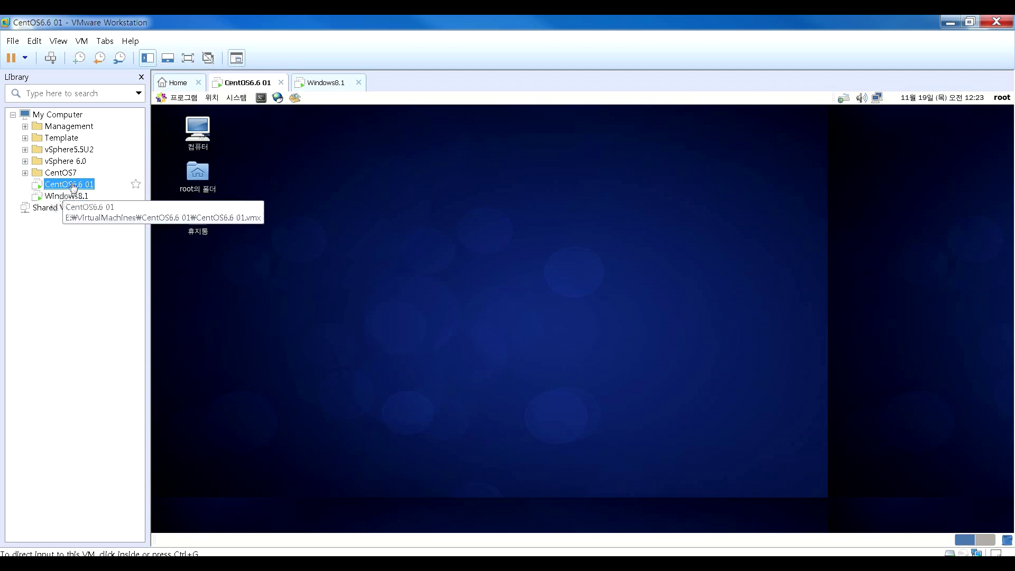
{"action": "left_click", "coordinate": [882, 106]}
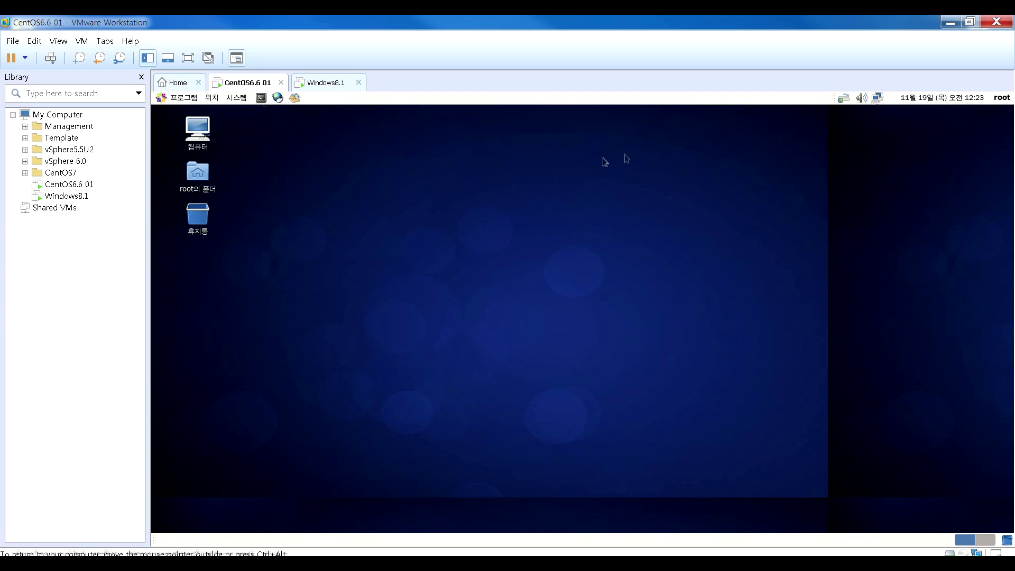
{"action": "left_click", "coordinate": [877, 98]}
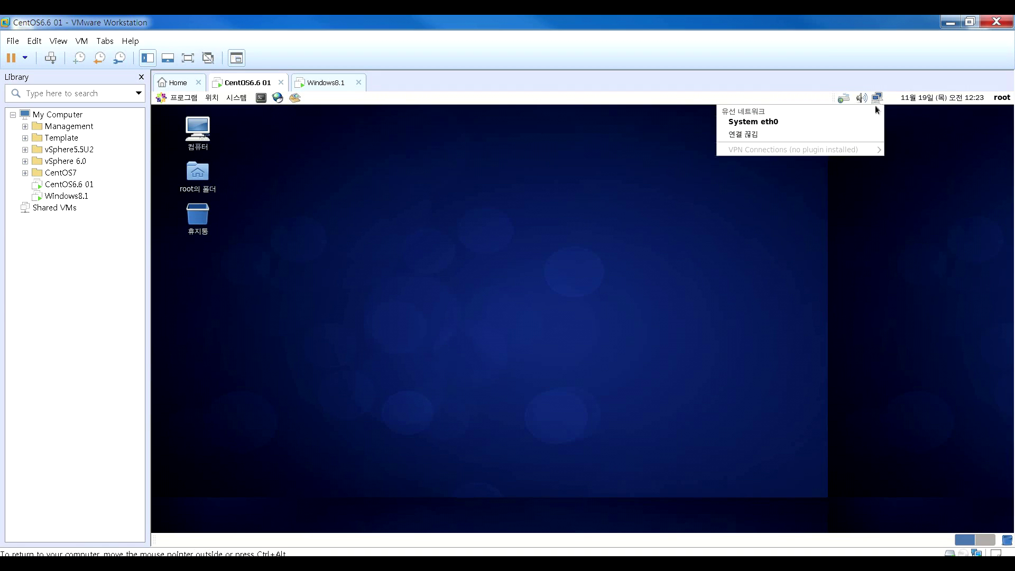
{"action": "left_click", "coordinate": [878, 101]}
{"action": "left_click", "coordinate": [880, 100]}
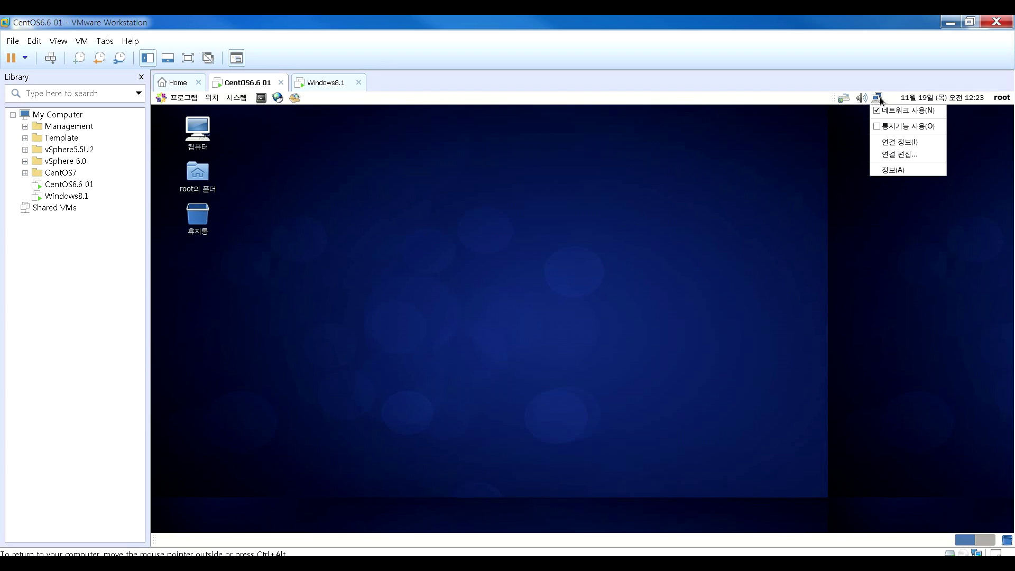
{"action": "left_click", "coordinate": [887, 159]}
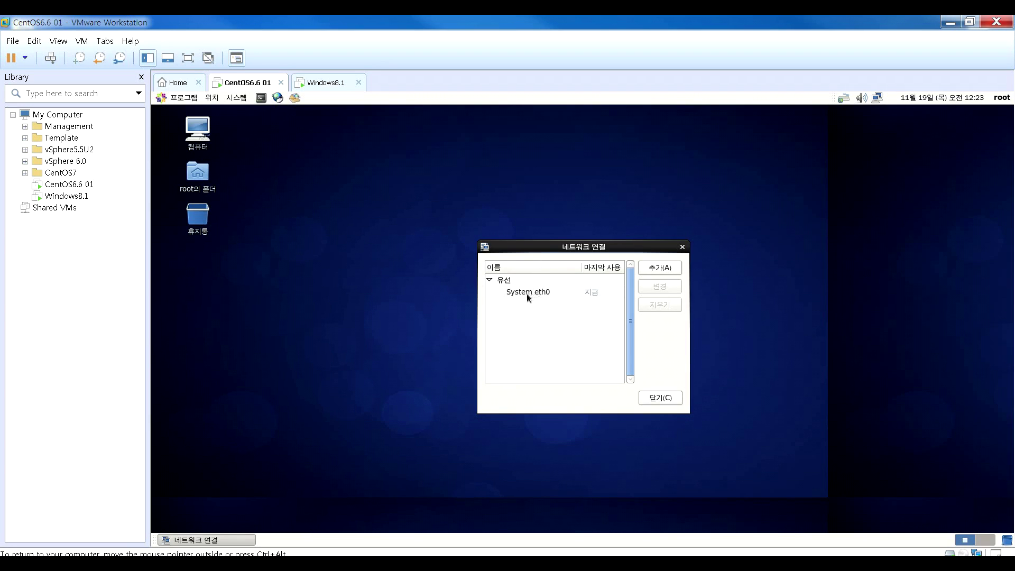
{"action": "left_click", "coordinate": [518, 292]}
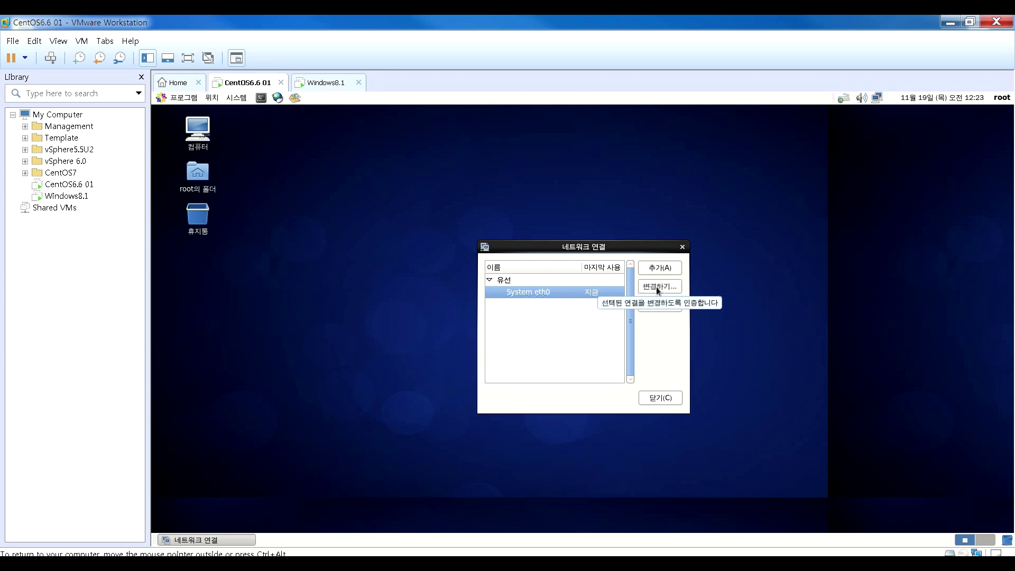
{"action": "left_click", "coordinate": [655, 287]}
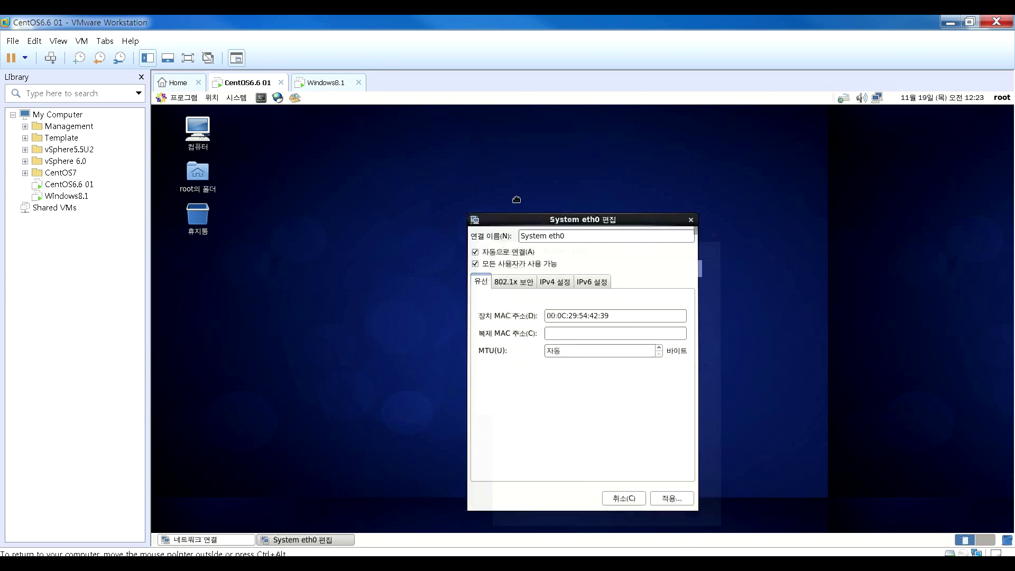
{"action": "left_click", "coordinate": [459, 209]}
- Set System eth0's IPv4 to Manual: address 192.168.80.31, netmask 24, gateway 192.168.80.2
{"action": "left_click", "coordinate": [490, 237]}
{"action": "left_click", "coordinate": [481, 255]}
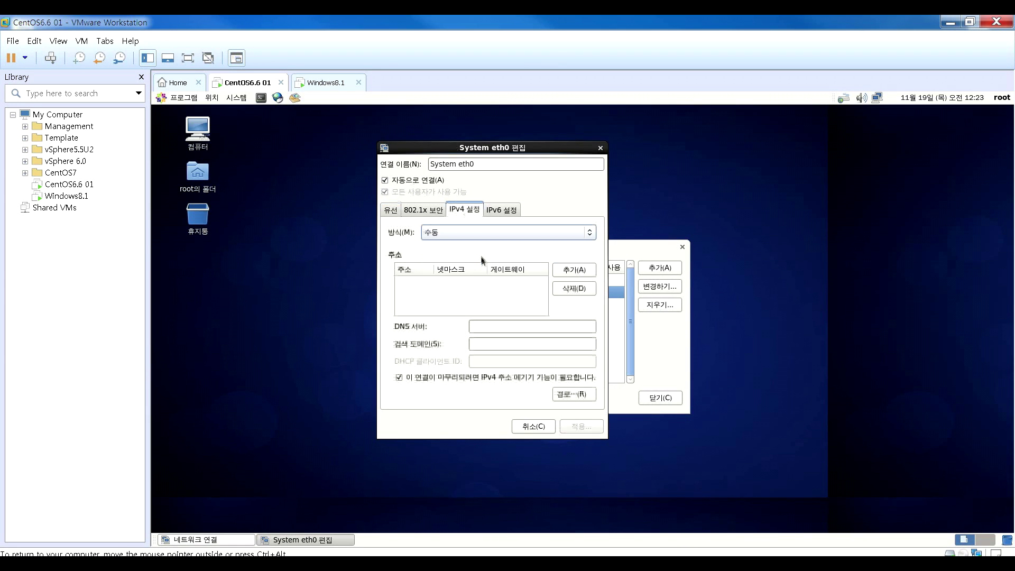
{"action": "left_click", "coordinate": [566, 275]}
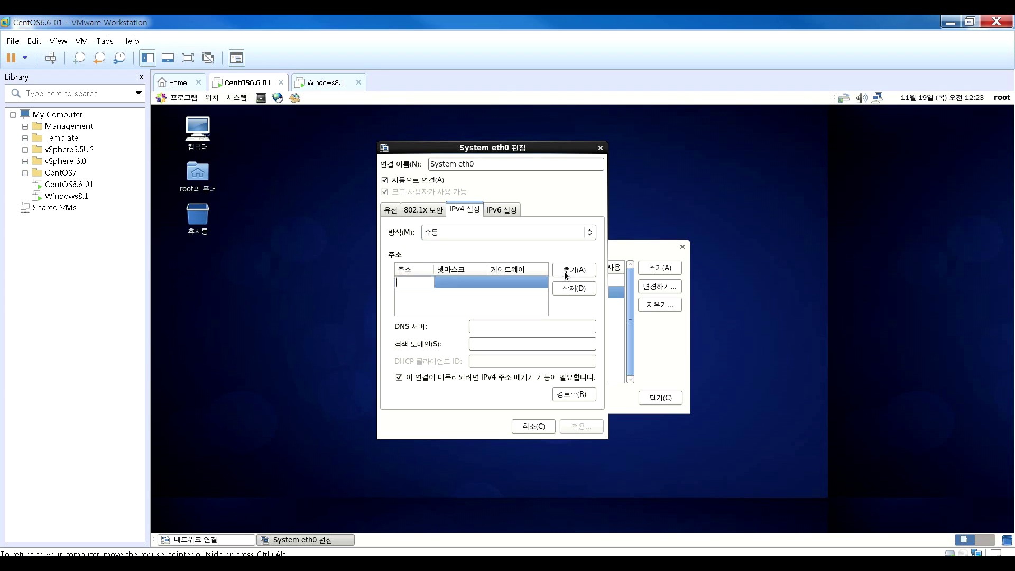
{"action": "type", "text": "192.168.8"}
{"action": "type", "text": "0."}
{"action": "type", "text": "31"}
{"action": "key", "text": "Tab"}
{"action": "type", "text": "24"}
{"action": "key", "text": "Tab"}
{"action": "type", "text": "192.168.80."}
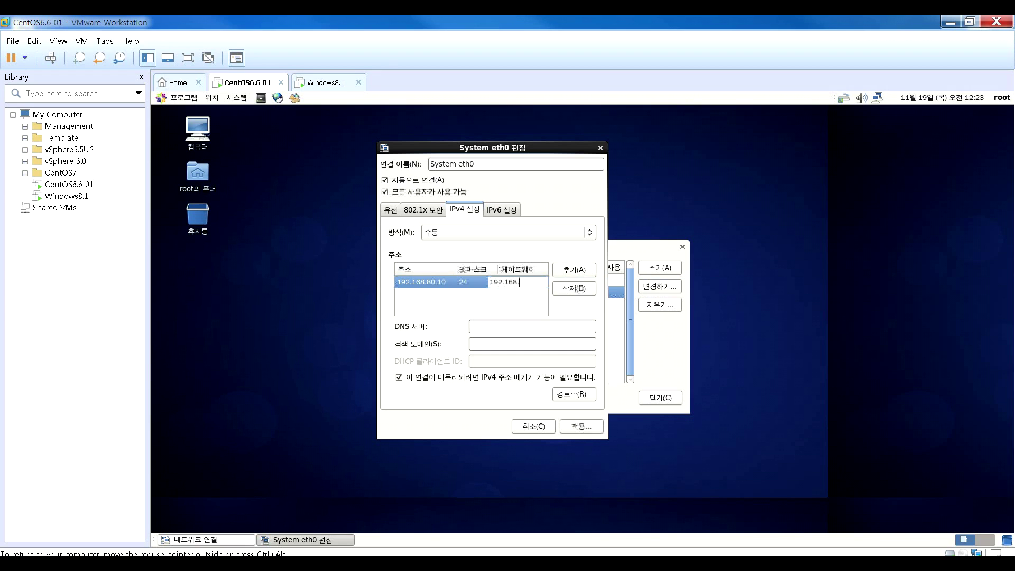
{"action": "type", "text": "2"}
{"action": "left_click", "coordinate": [535, 328]}
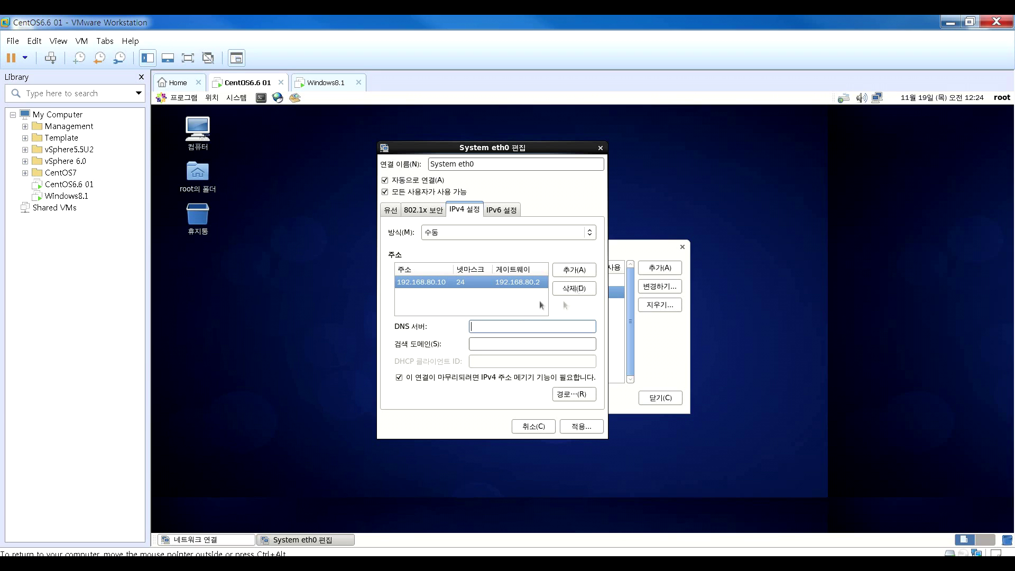
- Apply the eth0 IPv4 settings and reconnect System eth0 from the network tray menu
{"action": "left_click", "coordinate": [570, 428]}
{"action": "left_click", "coordinate": [659, 402]}
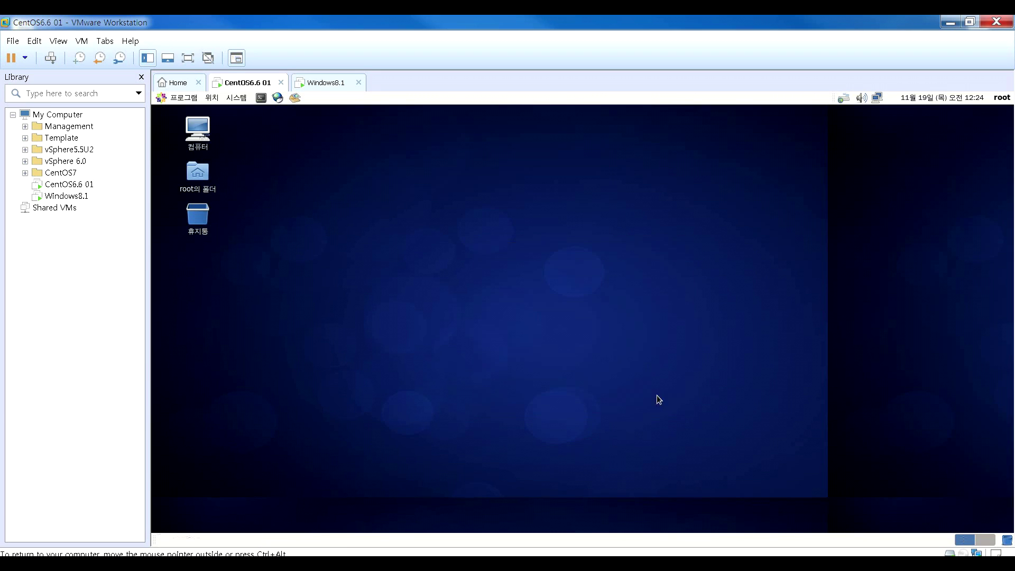
{"action": "left_click", "coordinate": [880, 99]}
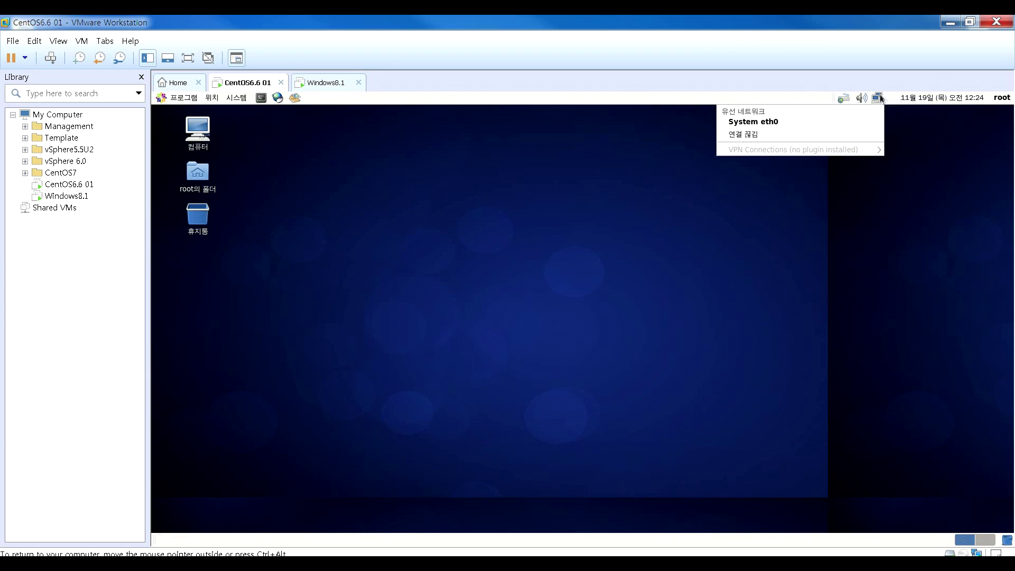
{"action": "left_click", "coordinate": [781, 122]}
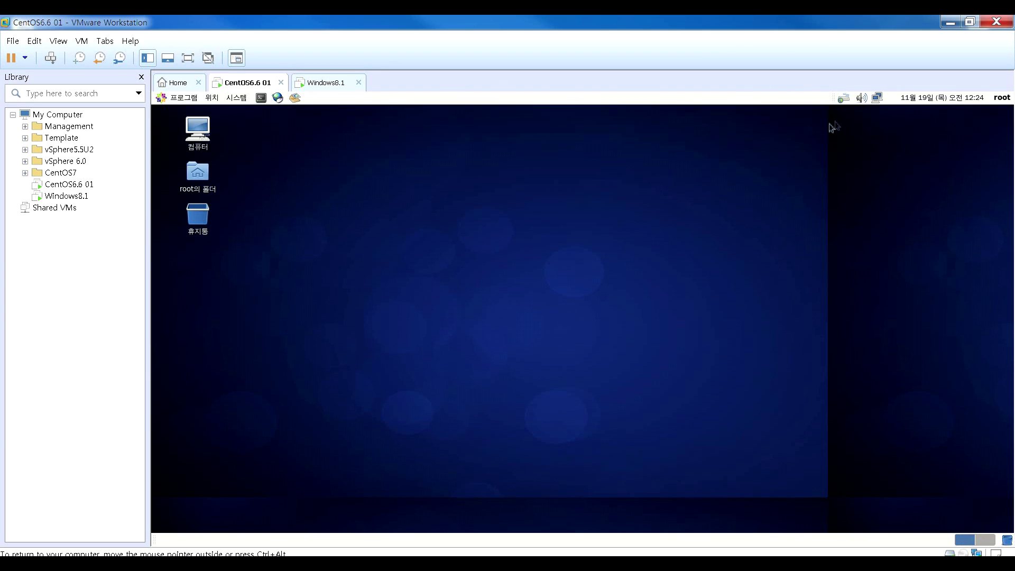
{"action": "left_click", "coordinate": [878, 98]}
{"action": "left_click", "coordinate": [799, 149]}
- Open a terminal on the CentOS6.6 01 guest and enlarge its text with Ctrl++
{"action": "left_click", "coordinate": [261, 98]}
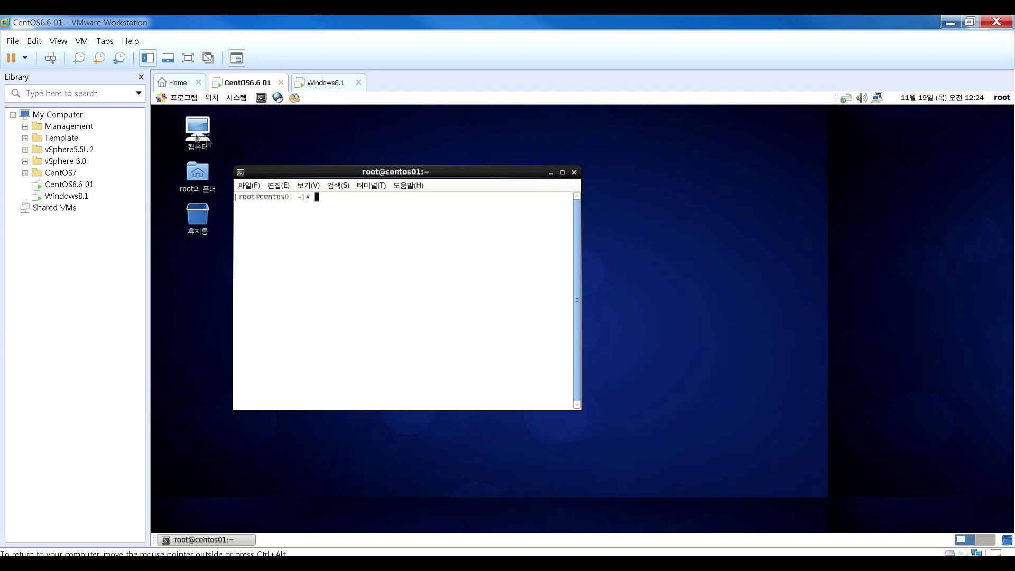
{"action": "left_click", "coordinate": [178, 100]}
{"action": "mouse_move", "coordinate": [189, 129]}
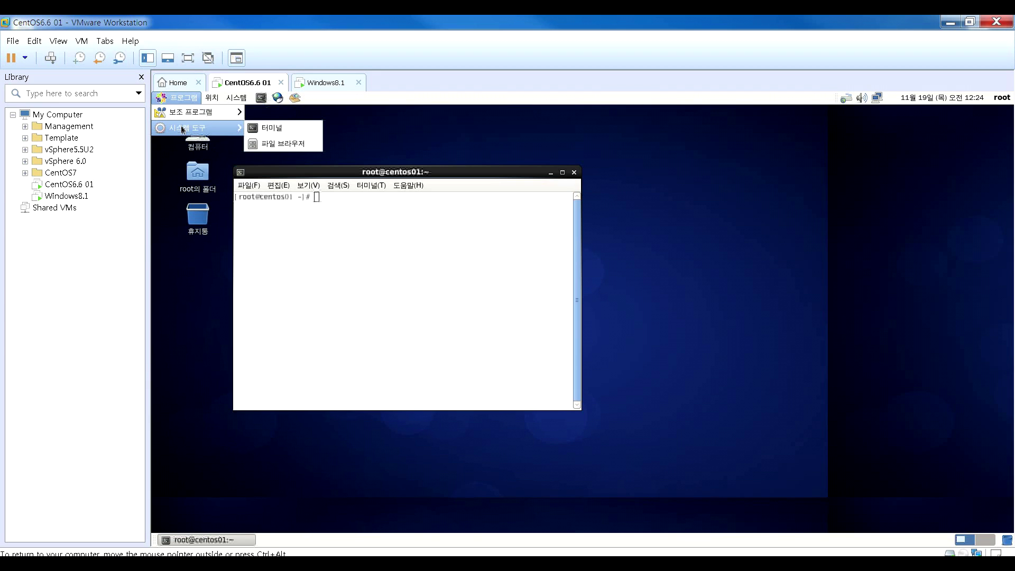
{"action": "right_click", "coordinate": [267, 128]}
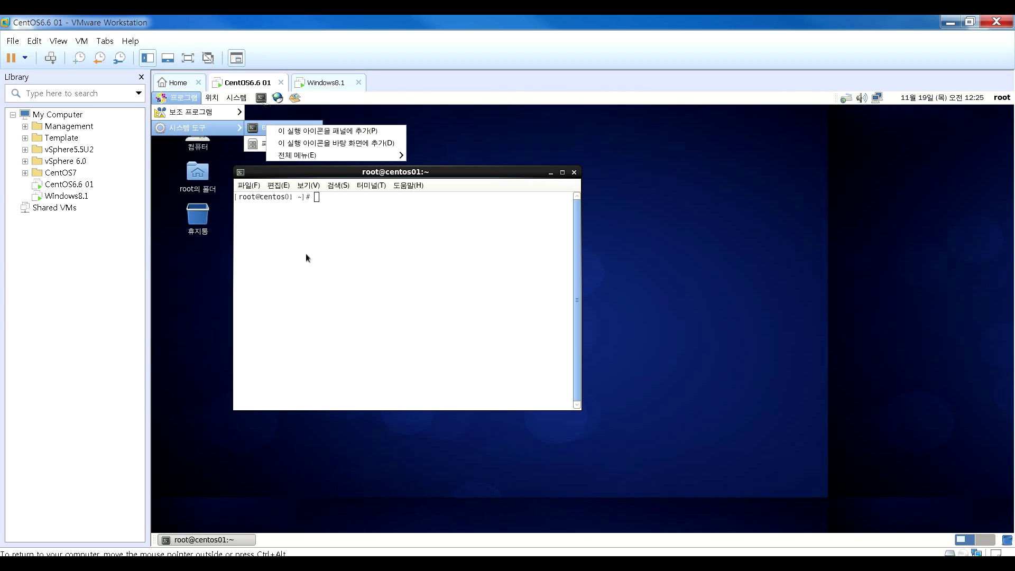
{"action": "left_click", "coordinate": [316, 234]}
{"action": "left_click", "coordinate": [349, 176]}
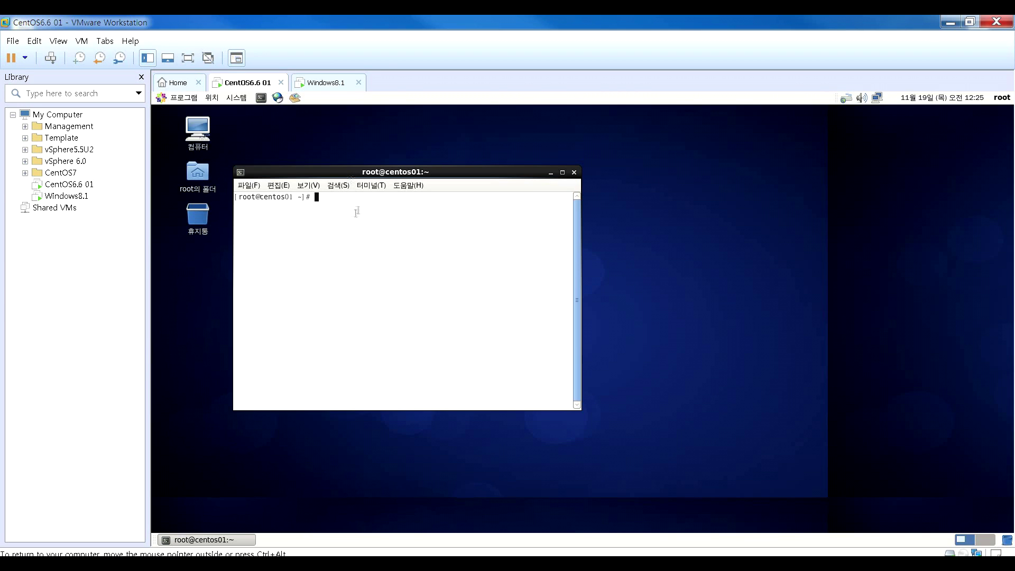
{"action": "key", "text": "ctrl+plus"}
{"action": "key", "text": "ctrl+plus"}
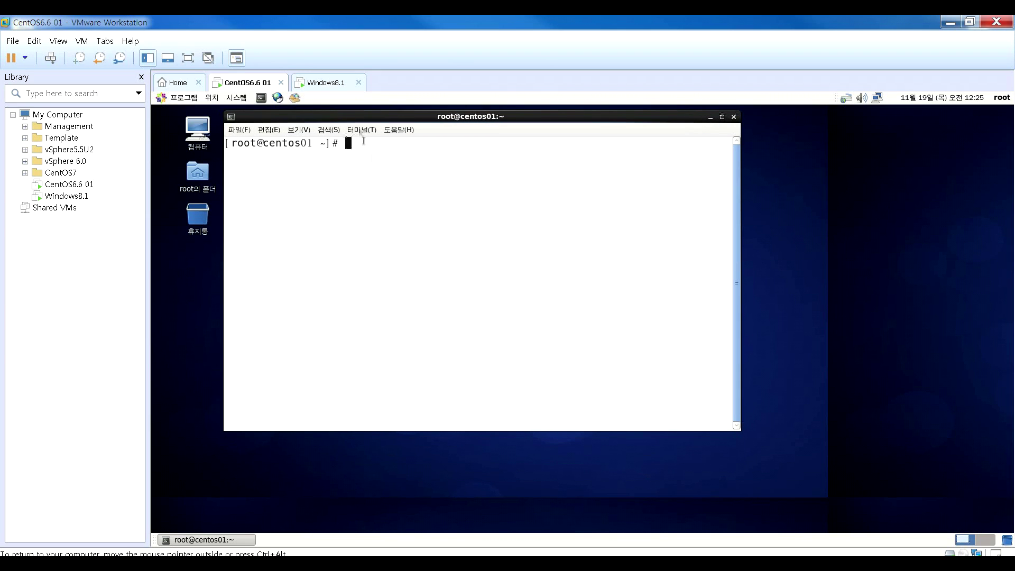
- Check eth0 shows 192.168.80.10 and ping gateway 192.168.80.2 four times with 0% loss
{"action": "type", "text": "ifconfig eth"}
{"action": "type", "text": "0"}
{"action": "key", "text": "Return"}
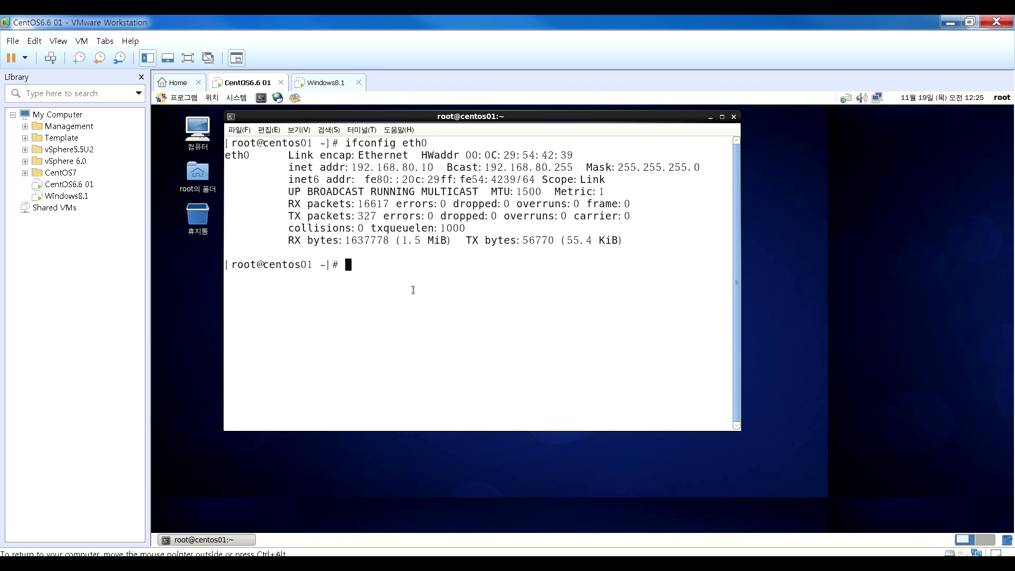
{"action": "type", "text": "ping -c 4 192.168.80.2"}
{"action": "key", "text": "Return"}
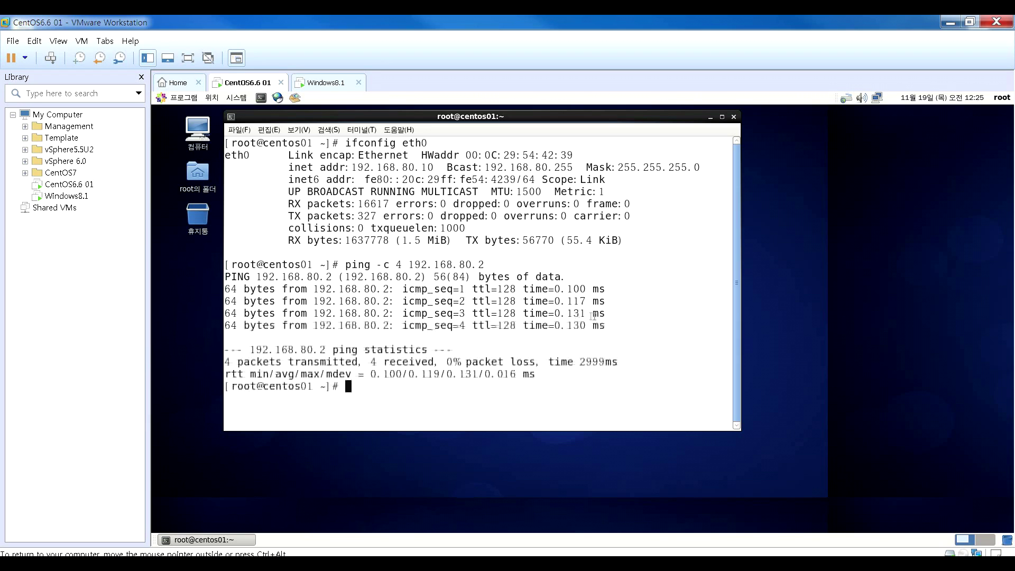
{"action": "left_click_drag", "start_coordinate": [607, 328], "coordinate": [226, 265]}
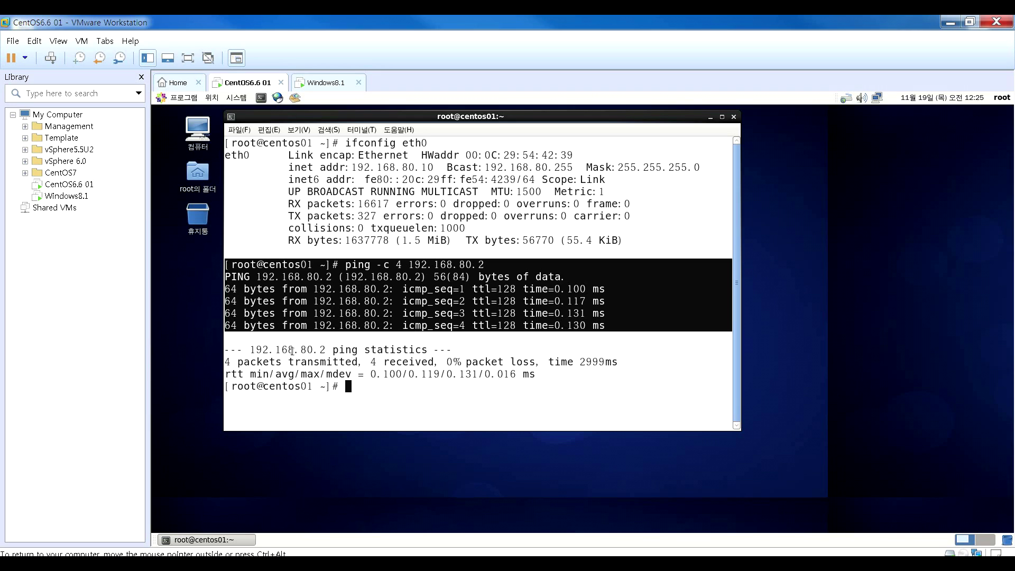
{"action": "key", "text": "Return"}
- Open the network connections editor from the tray icon and edit System eth0
{"action": "left_click", "coordinate": [877, 100]}
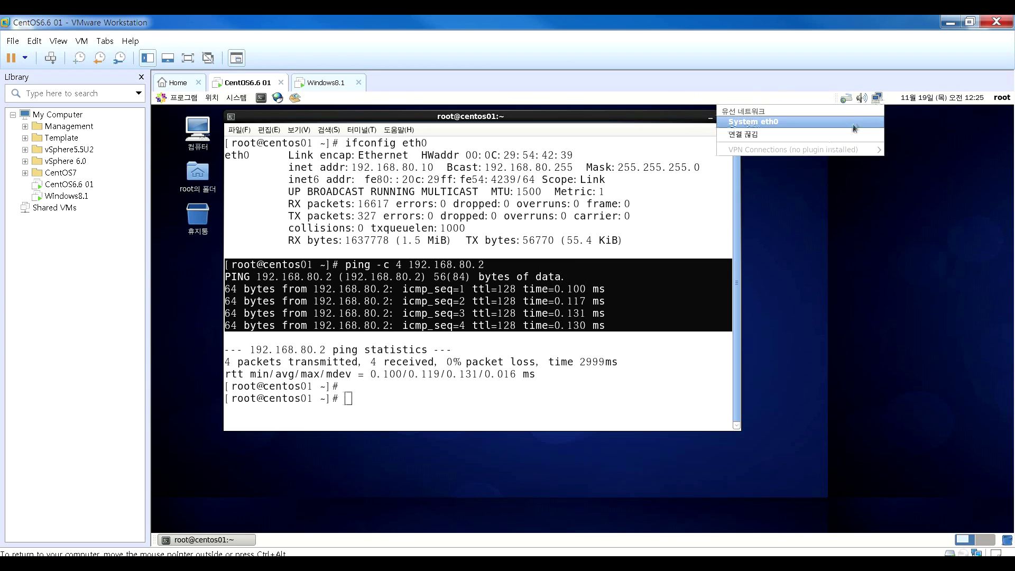
{"action": "left_click", "coordinate": [881, 101]}
{"action": "right_click", "coordinate": [881, 100]}
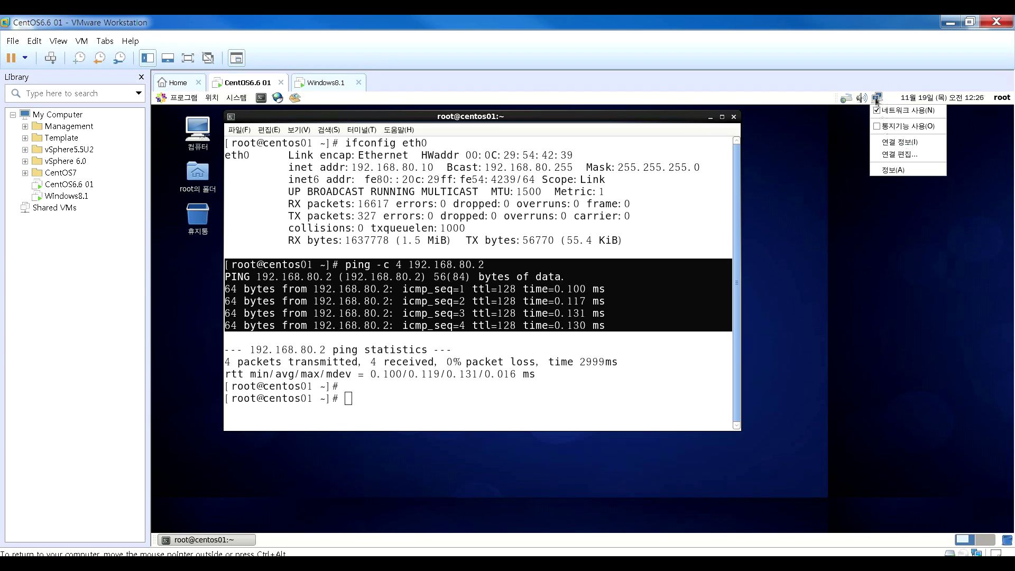
{"action": "left_click", "coordinate": [893, 154]}
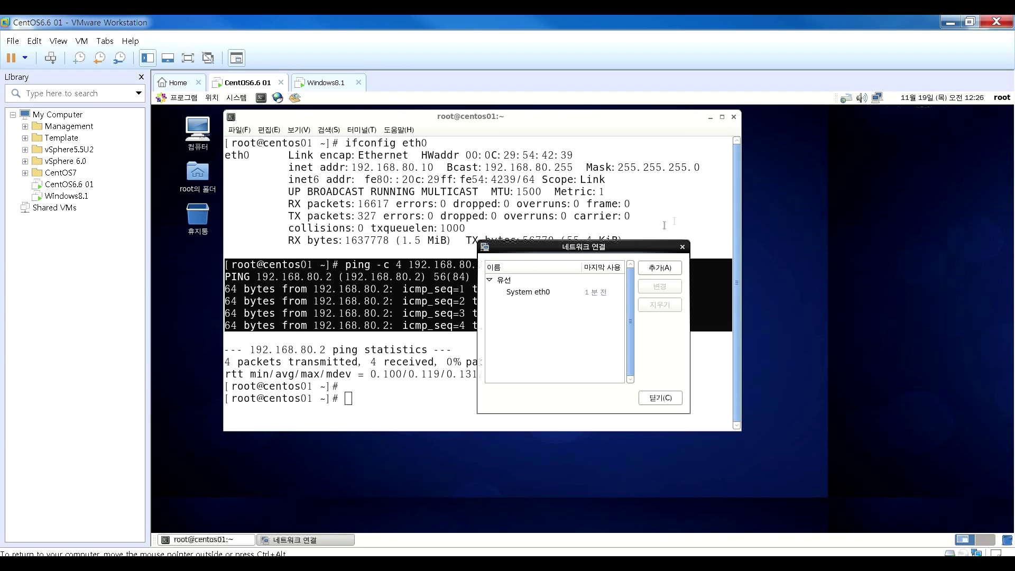
{"action": "left_click", "coordinate": [550, 294]}
{"action": "left_click", "coordinate": [643, 290]}
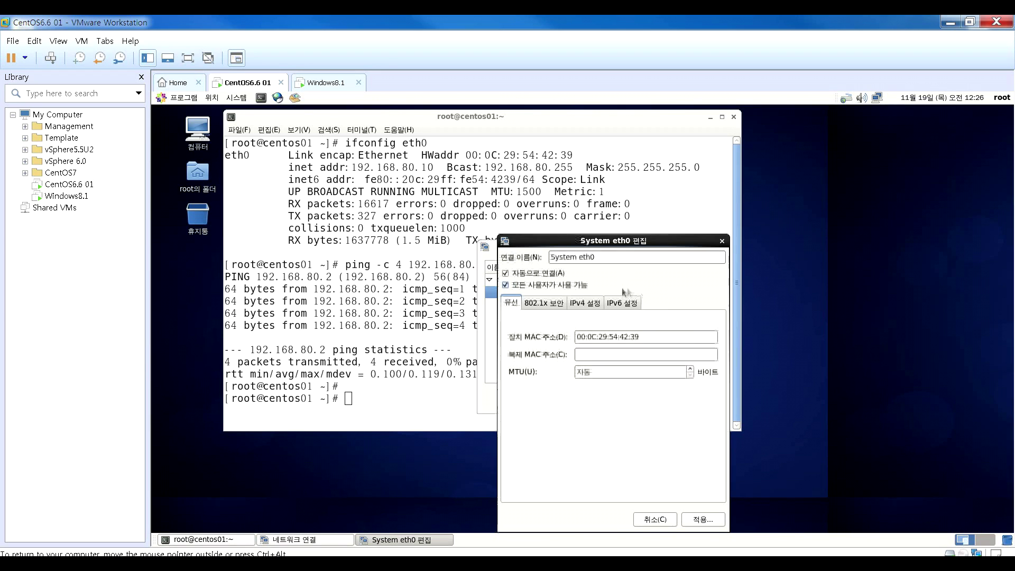
- Enter DNS server 168.126.63.1 in the IPv4 settings and apply it
{"action": "left_click", "coordinate": [584, 302]}
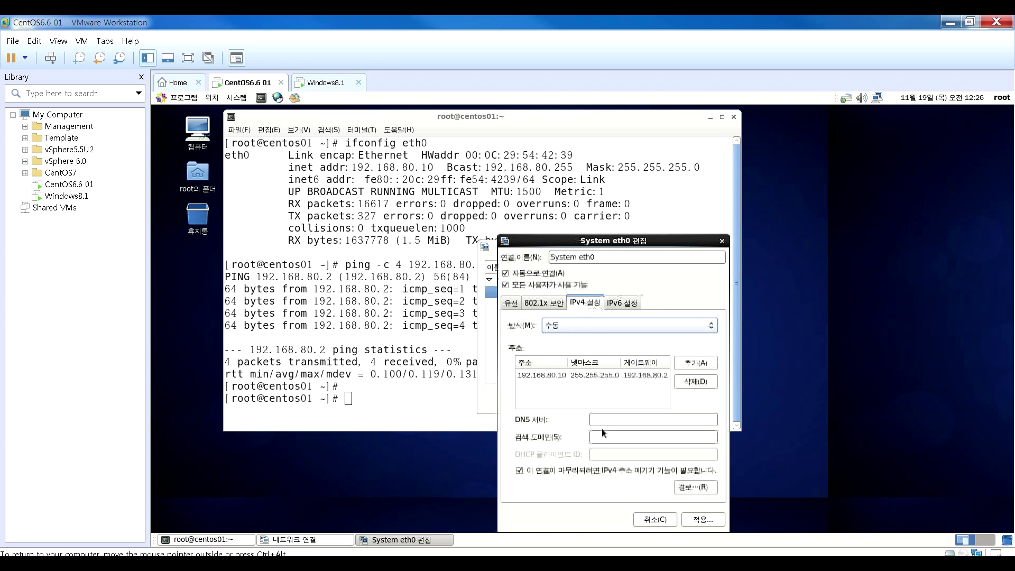
{"action": "left_click", "coordinate": [608, 424]}
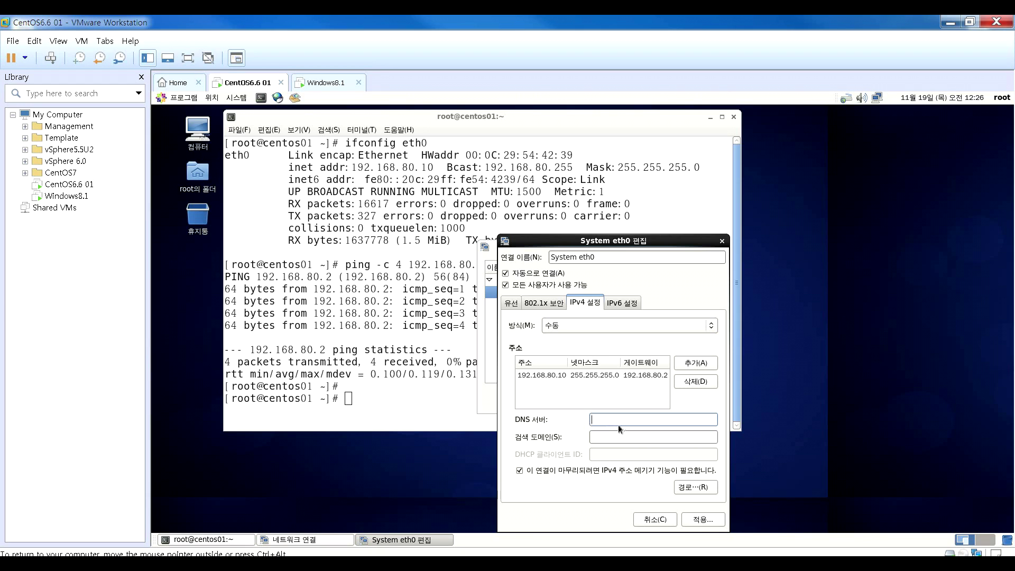
{"action": "type", "text": "168.127"}
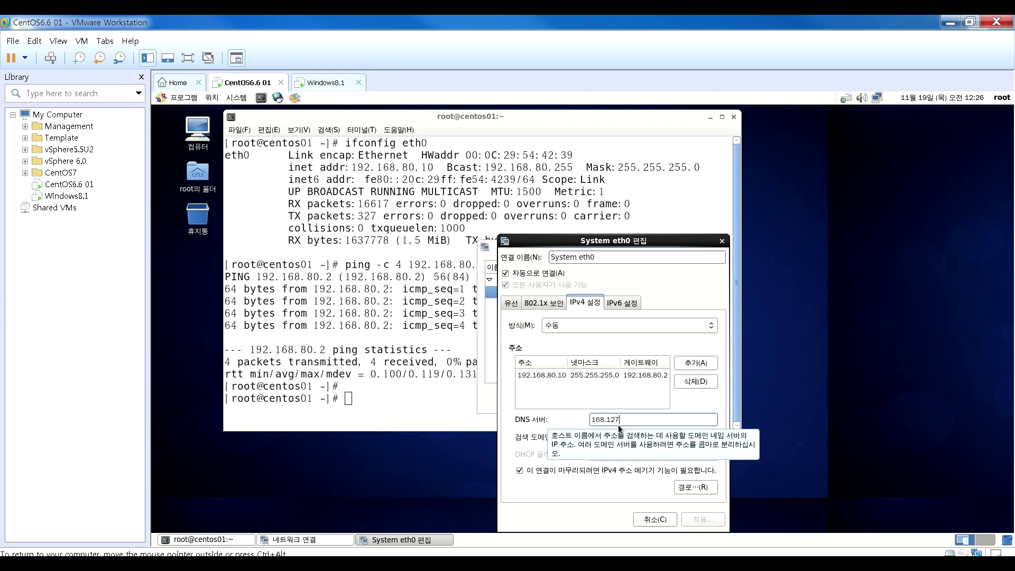
{"action": "key", "text": "BackSpace"}
{"action": "type", "text": "6.63.1"}
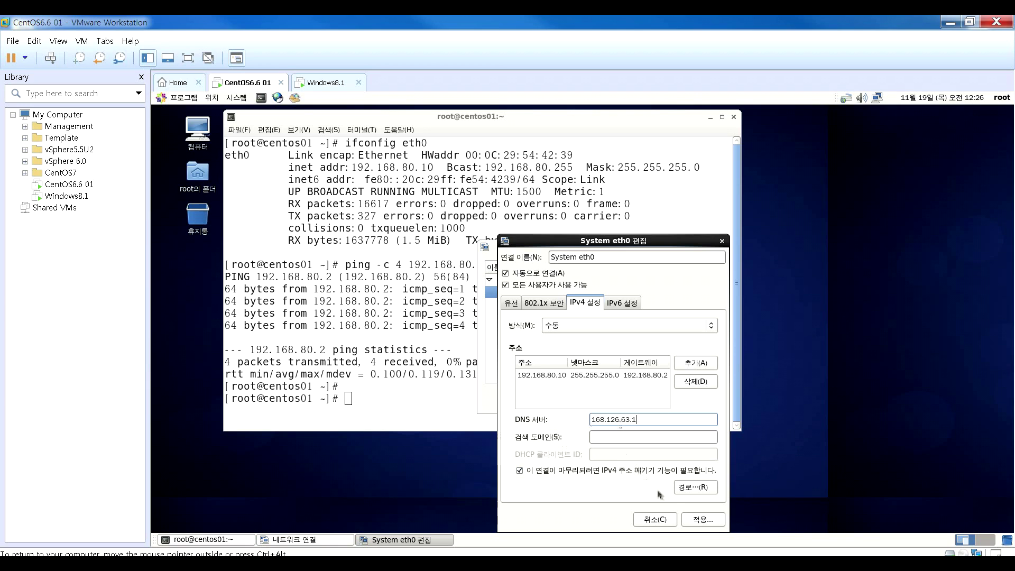
{"action": "left_click", "coordinate": [694, 520]}
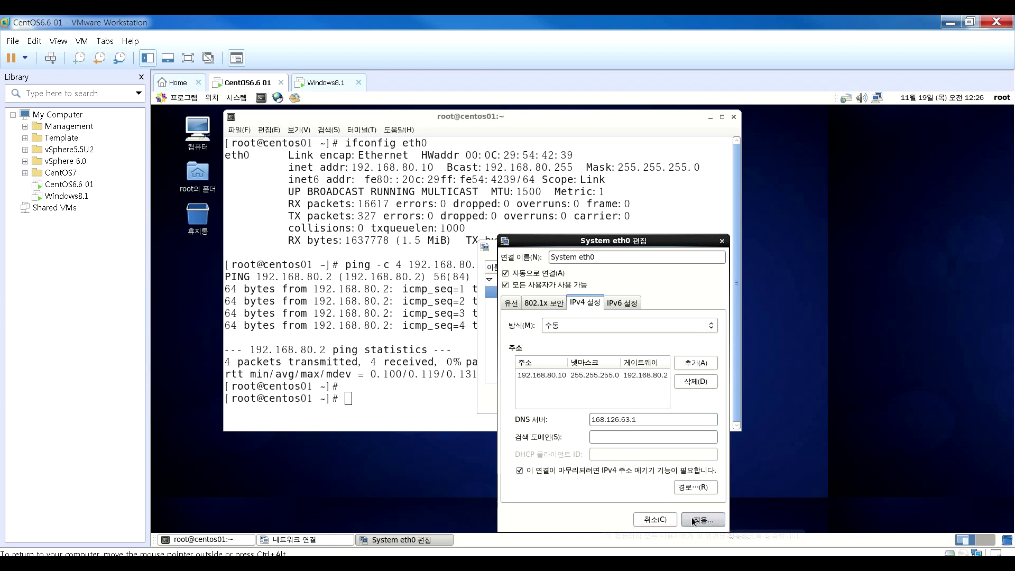
{"action": "left_click", "coordinate": [657, 398]}
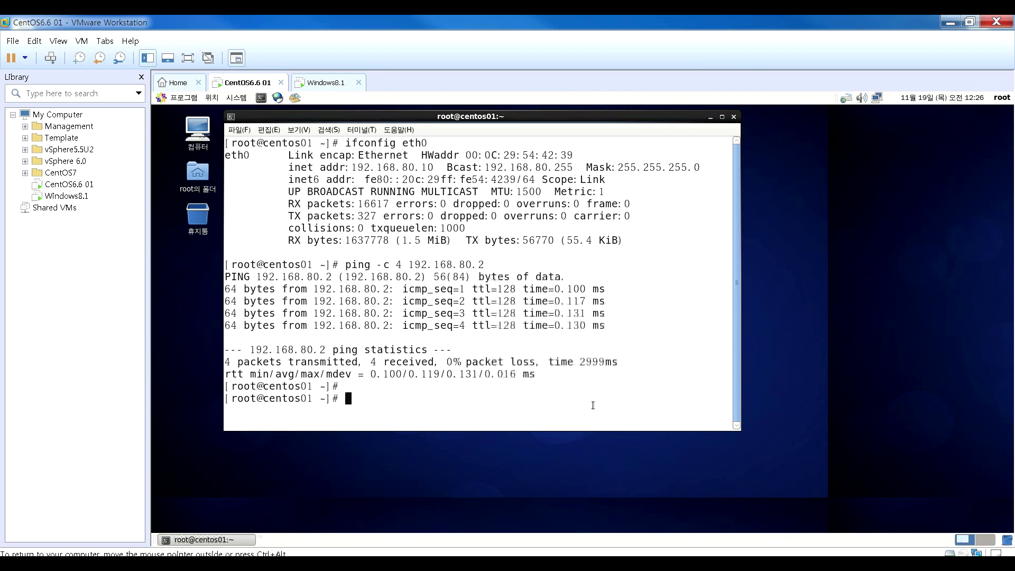
{"action": "type", "text": "nslookup"}
{"action": "key", "text": "Return"}
{"action": "type", "text": "www.naver.com"}
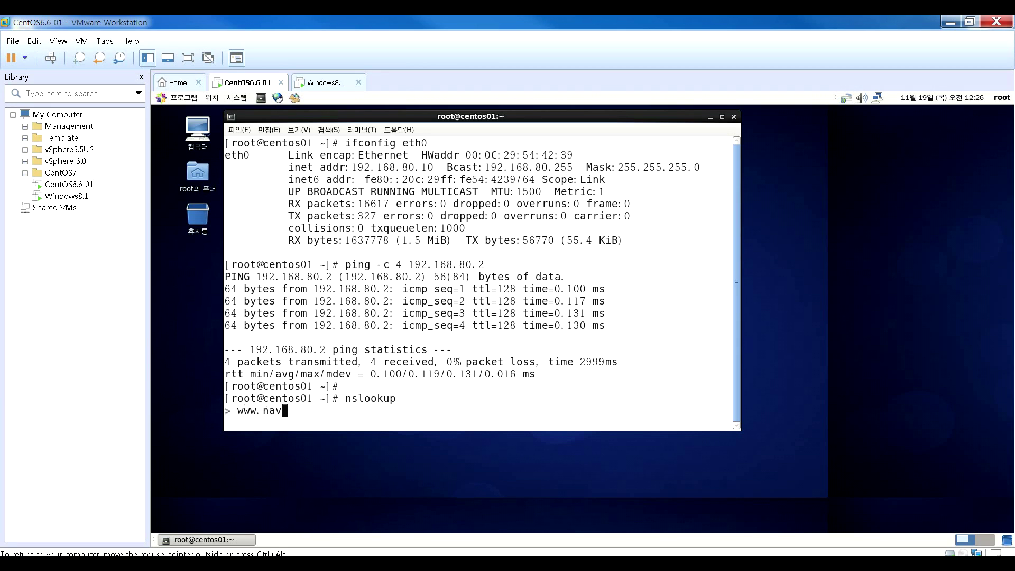
{"action": "key", "text": "Return"}
{"action": "key", "text": "ctrl+c"}
{"action": "key", "text": "Return"}
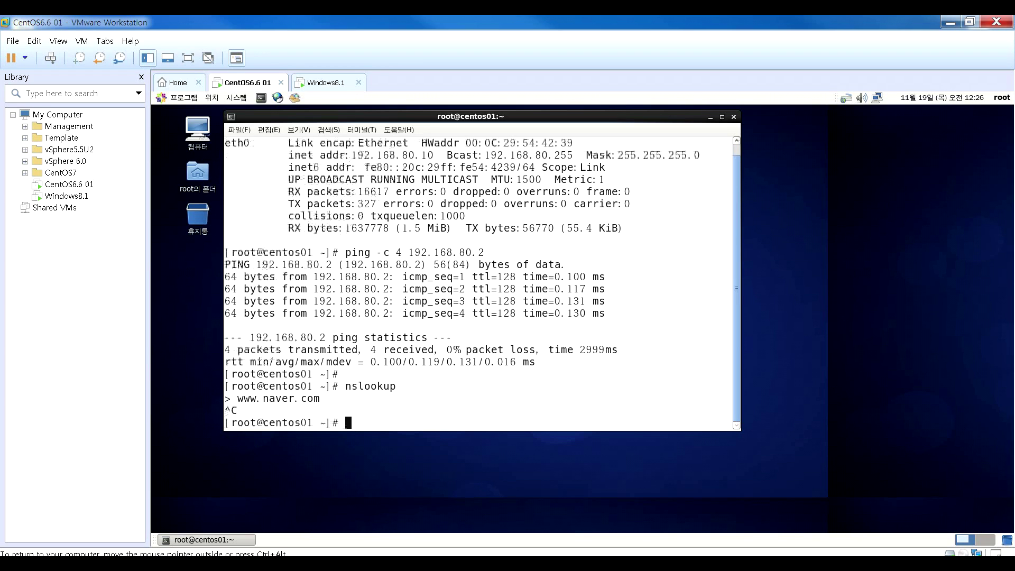
{"action": "key", "text": "Return"}
{"action": "type", "text": "se"}
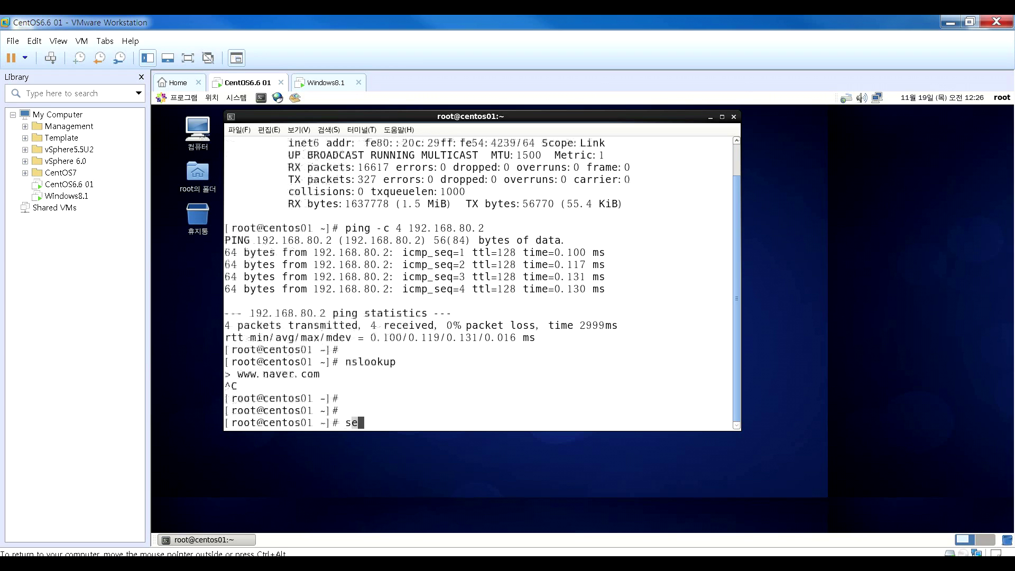
{"action": "type", "text": "rvice network restart"}
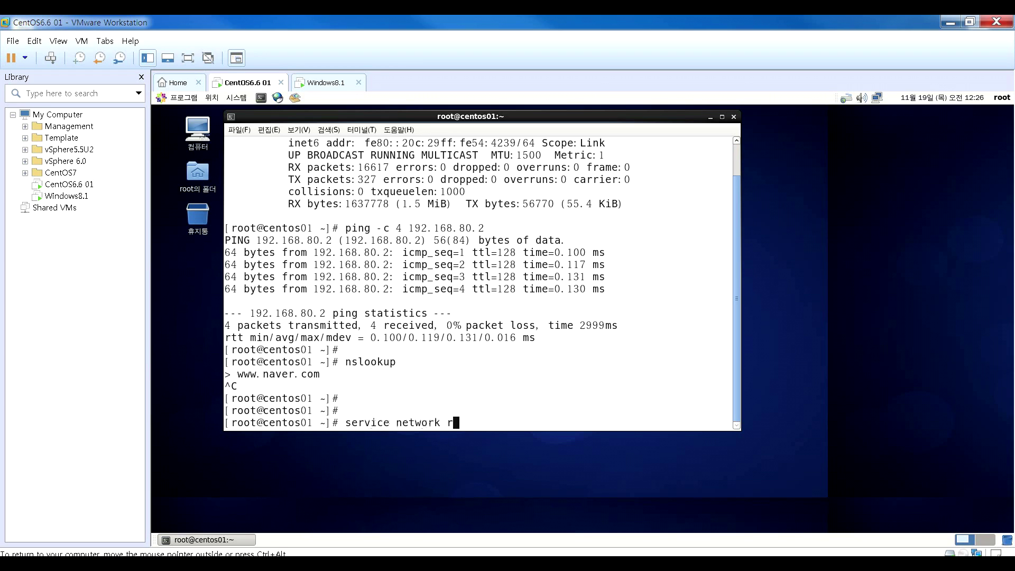
{"action": "key", "text": "Return"}
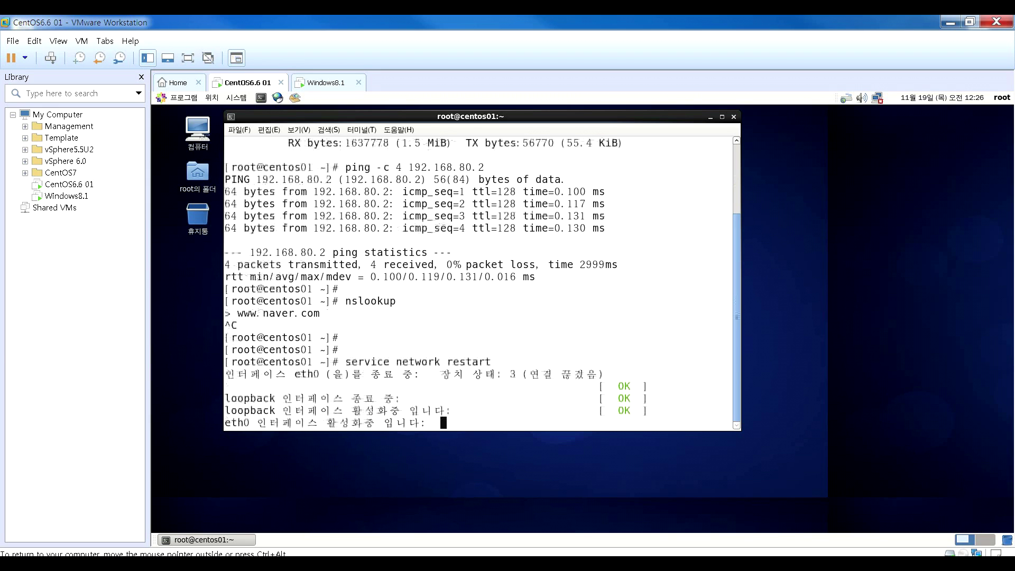
{"action": "key", "text": "Return"}
{"action": "key", "text": "Return"}
{"action": "type", "text": "nslookup www."}
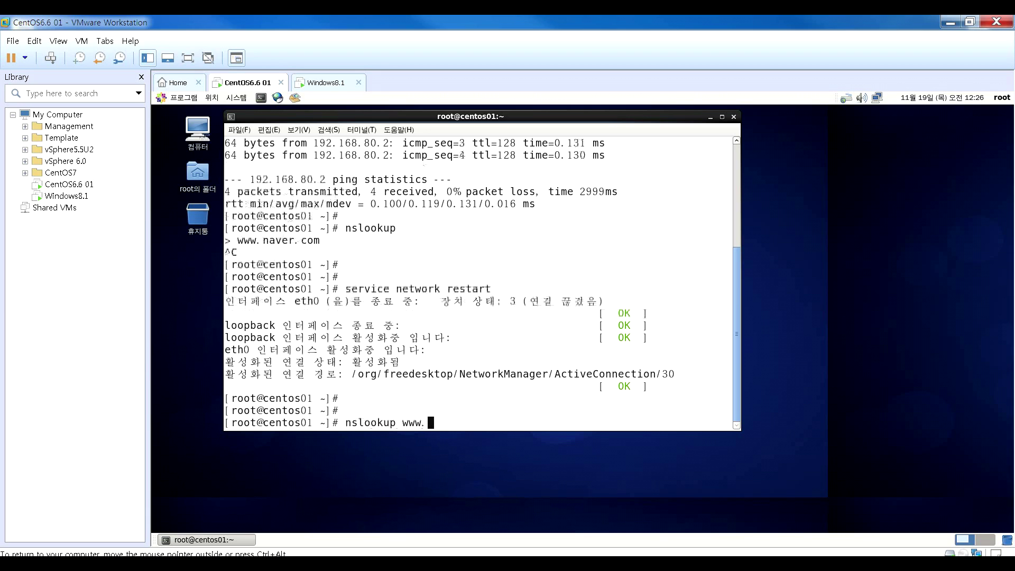
{"action": "type", "text": "naver.com"}
{"action": "key", "text": "Return"}
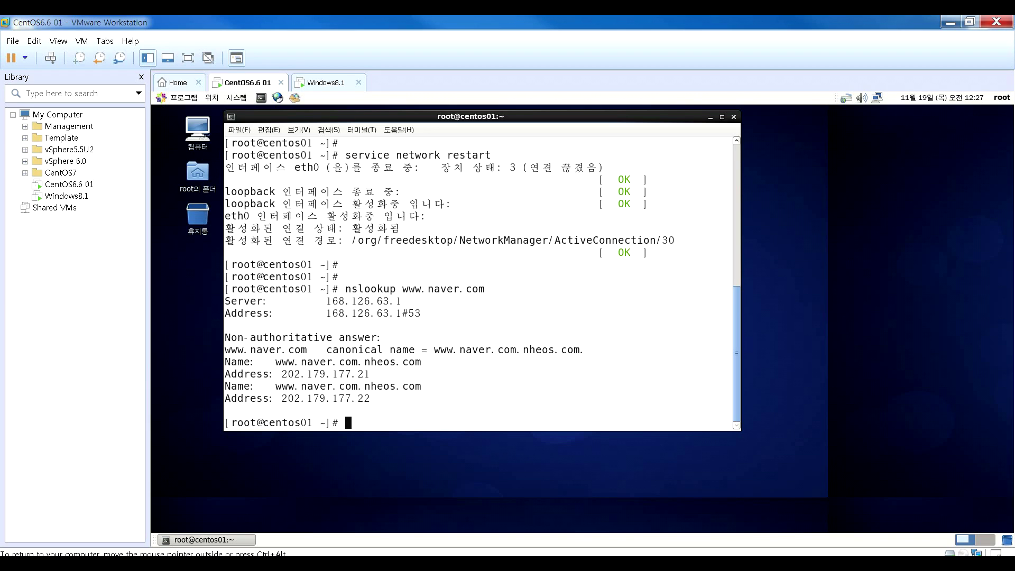
{"action": "key", "text": "Return"}
- Install httpd with yum, confirming the five packages and the CentOS 6 GPG key import
{"action": "type", "text": "yum install "}
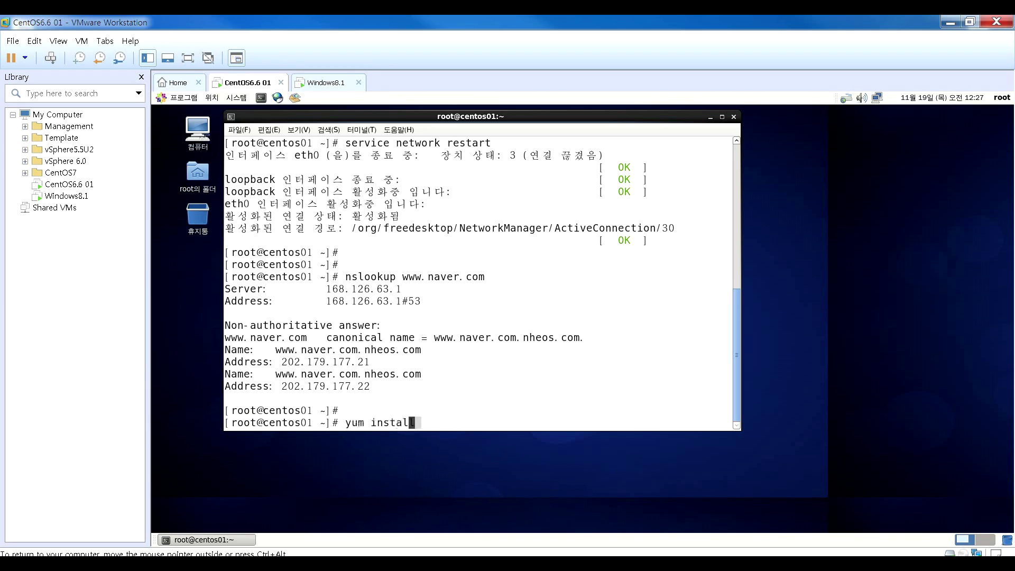
{"action": "type", "text": "httpd"}
{"action": "key", "text": "Return"}
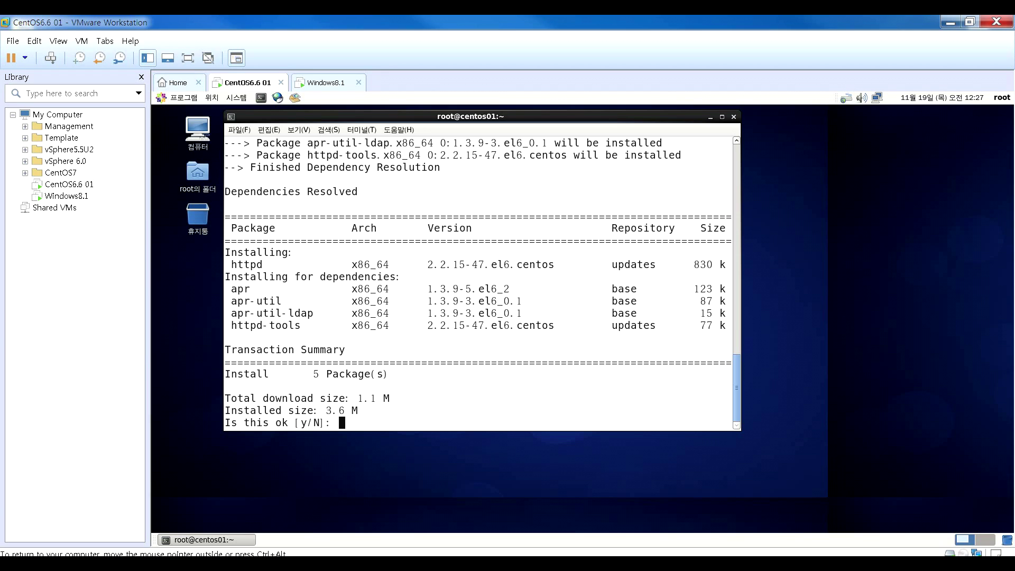
{"action": "type", "text": "y"}
{"action": "key", "text": "Return"}
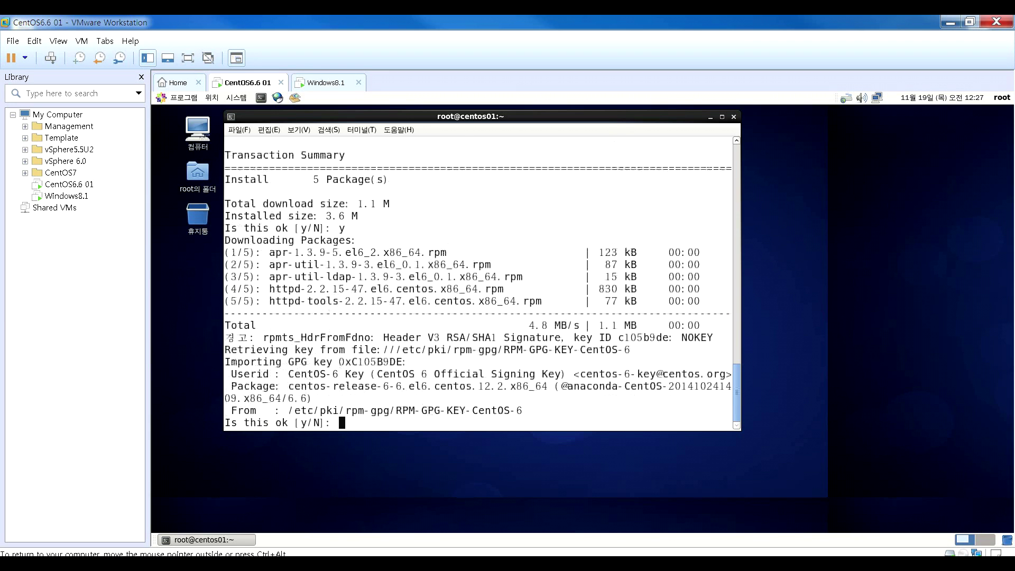
{"action": "type", "text": "y"}
{"action": "key", "text": "Return"}
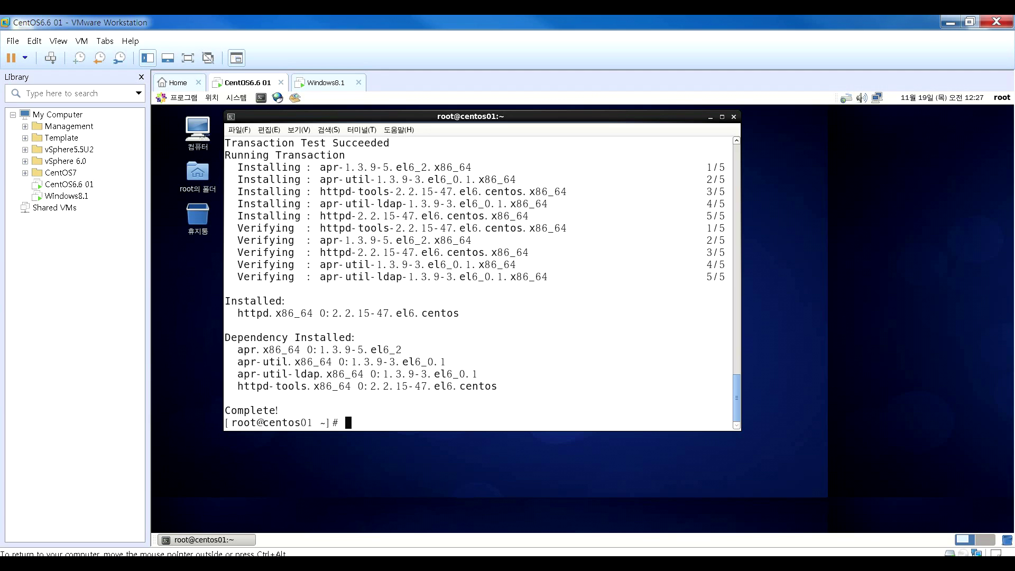
{"action": "type", "text": "rpm -qa | grep httpd"}
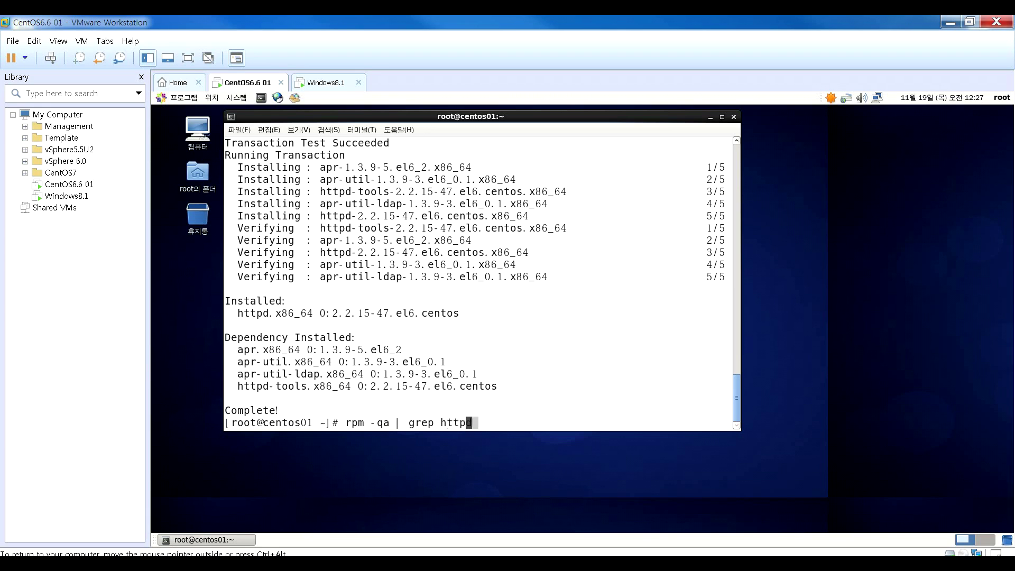
- Confirm the httpd package is installed, then move into /etc/httpd and list its contents
{"action": "key", "text": "Return"}
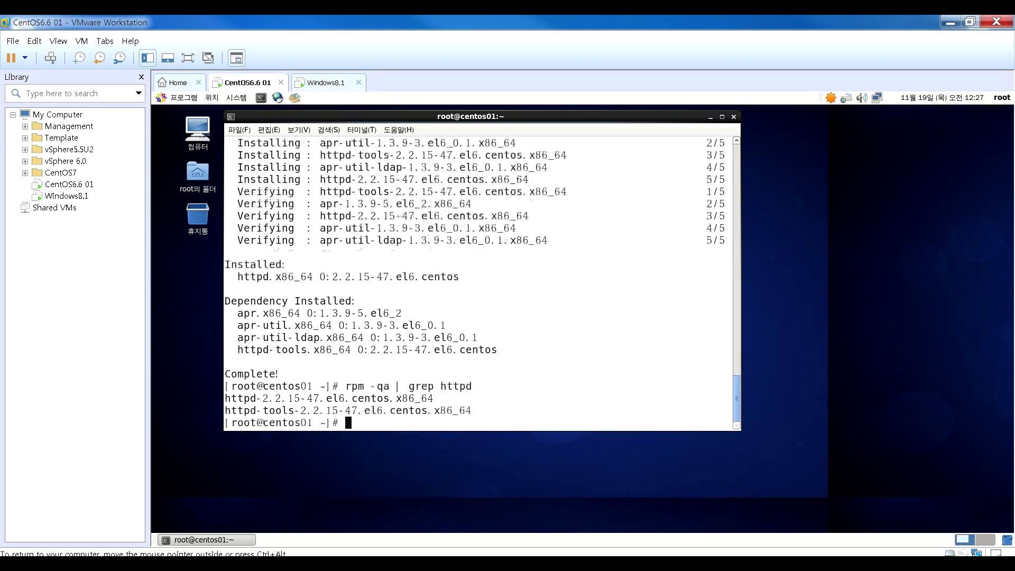
{"action": "double_click", "coordinate": [400, 399]}
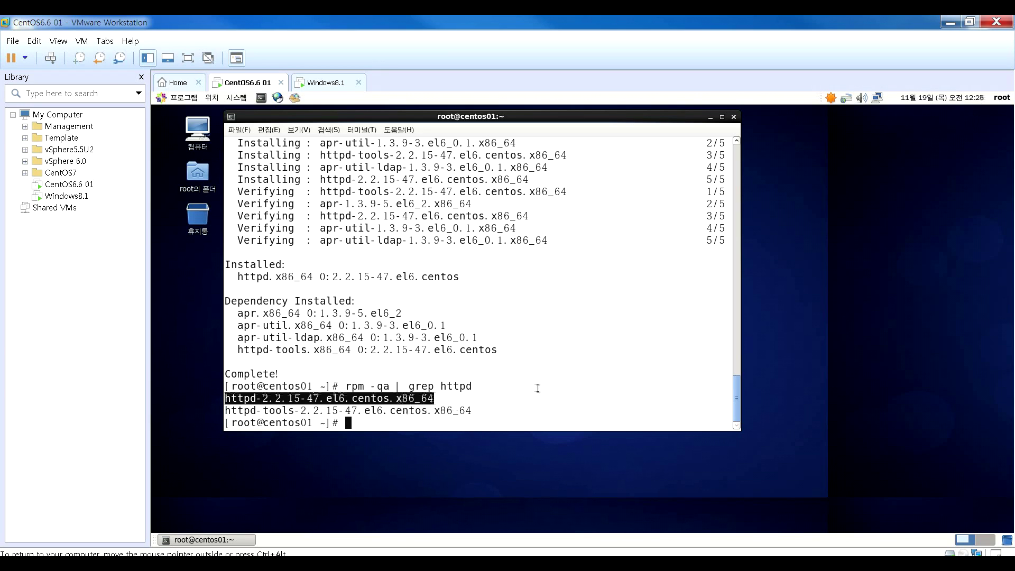
{"action": "type", "text": "cd /var/httpd"}
{"action": "key", "text": "Return"}
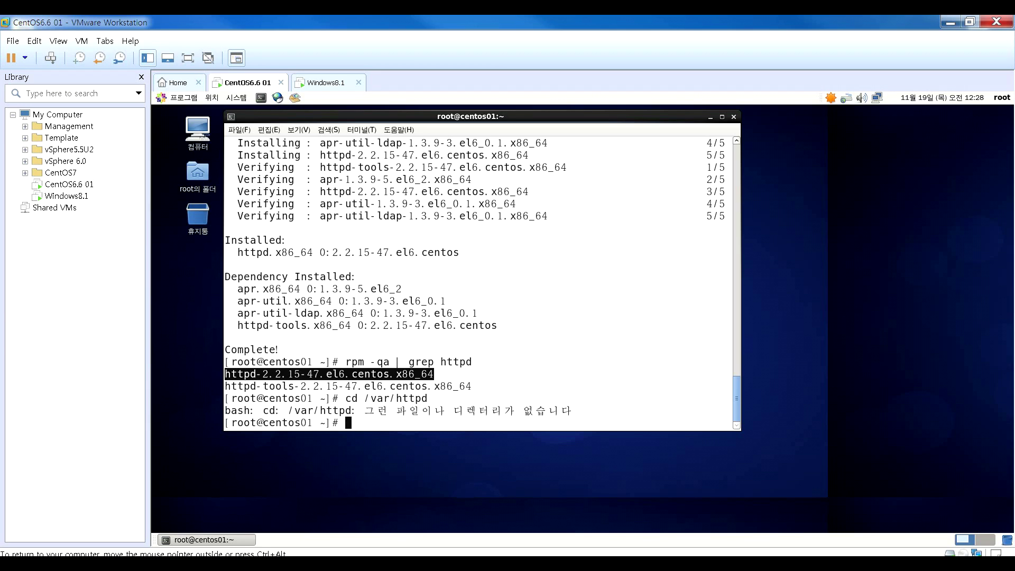
{"action": "type", "text": "cd /etc/httpd"}
{"action": "key", "text": "Return"}
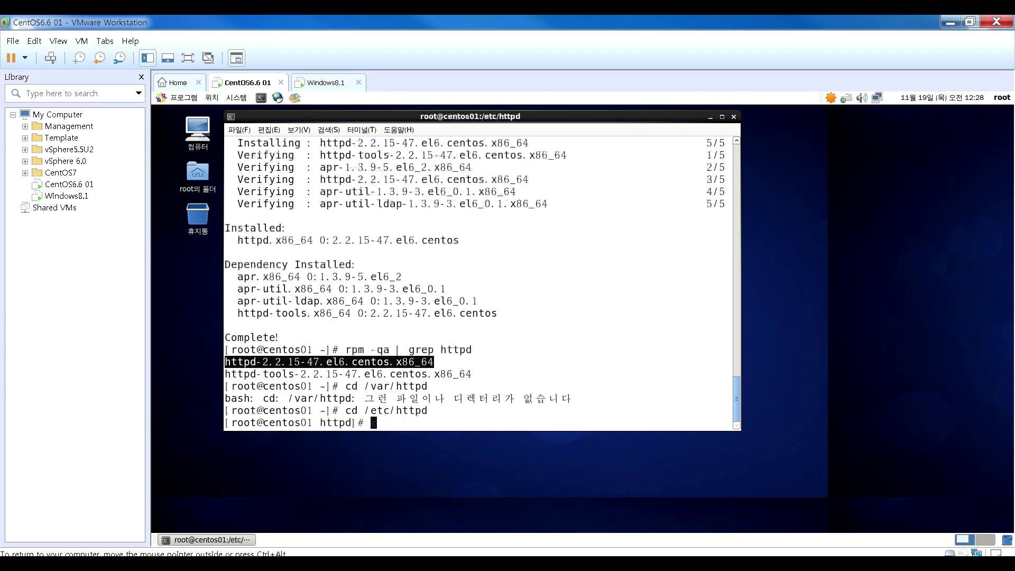
{"action": "type", "text": "ls"}
{"action": "key", "text": "Return"}
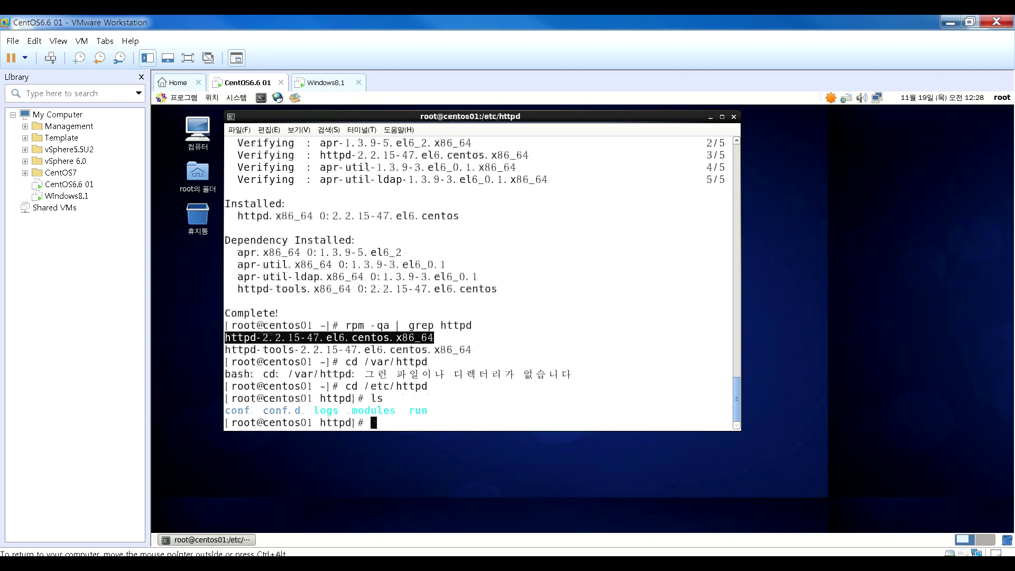
- Grep httpd.conf in /etc/httpd/conf for DocumentRoot, finding /var/www/html
{"action": "type", "text": "cd conf"}
{"action": "key", "text": "Return"}
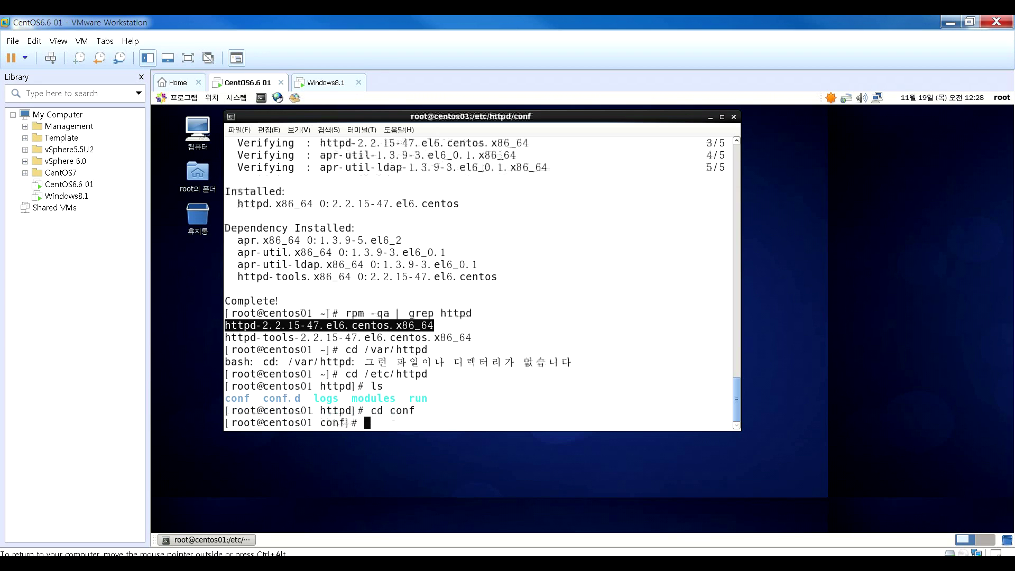
{"action": "type", "text": "ls"}
{"action": "key", "text": "Return"}
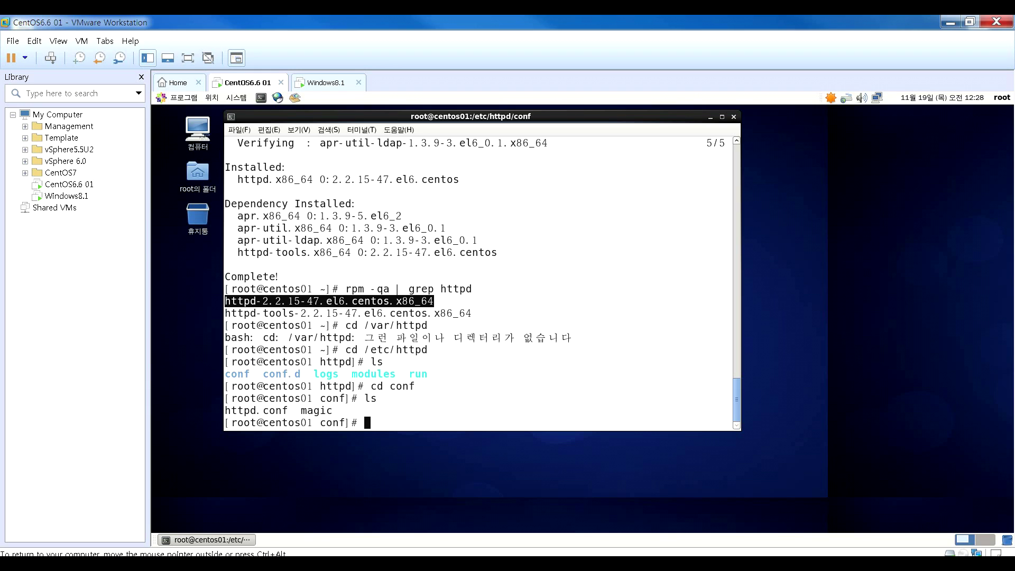
{"action": "type", "text": "grep DocumentRoot http"}
{"action": "key", "text": "Tab"}
{"action": "key", "text": "Return"}
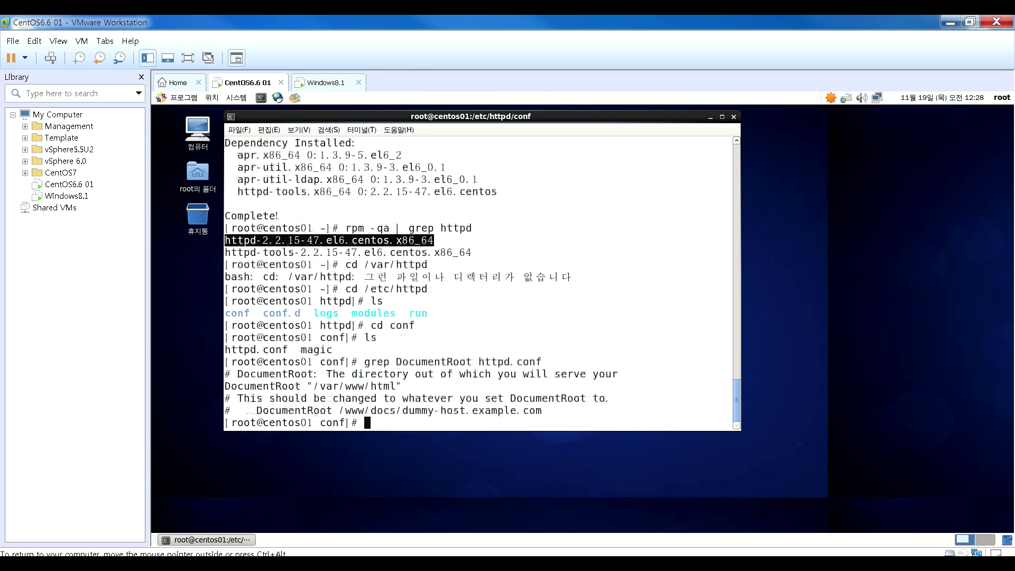
{"action": "left_click", "coordinate": [397, 385]}
{"action": "left_click_drag", "start_coordinate": [397, 385], "coordinate": [314, 386]}
{"action": "key", "text": "ctrl+c"}
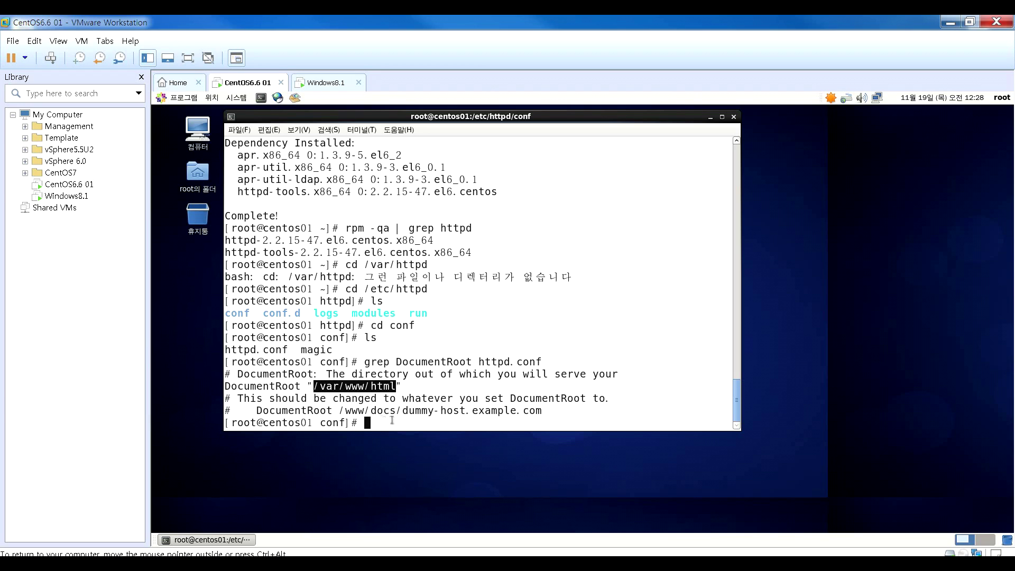
{"action": "left_click", "coordinate": [457, 389]}
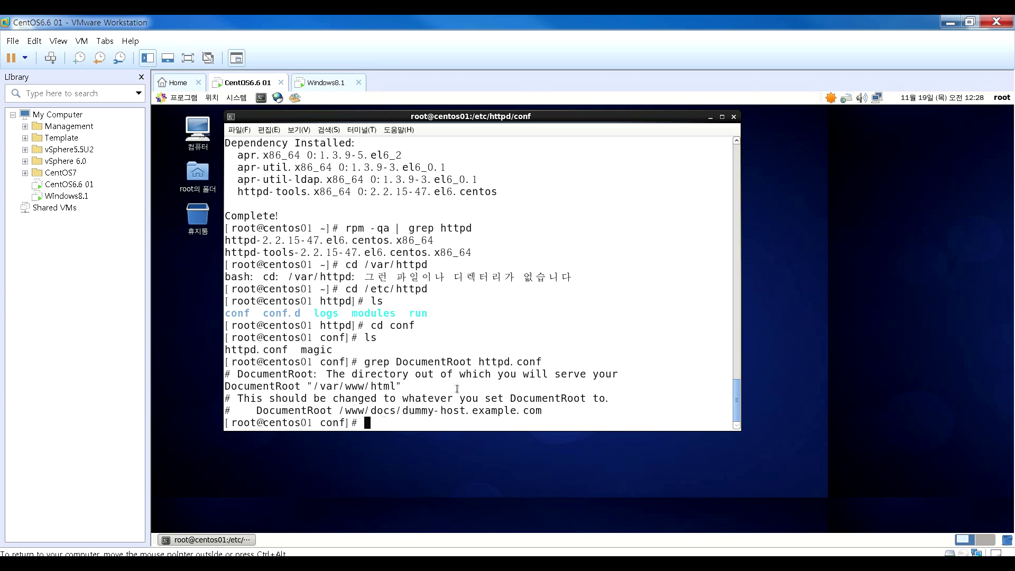
{"action": "key", "text": "Return"}
- Move into /var/www/html and confirm the web root is empty
{"action": "type", "text": "cd"}
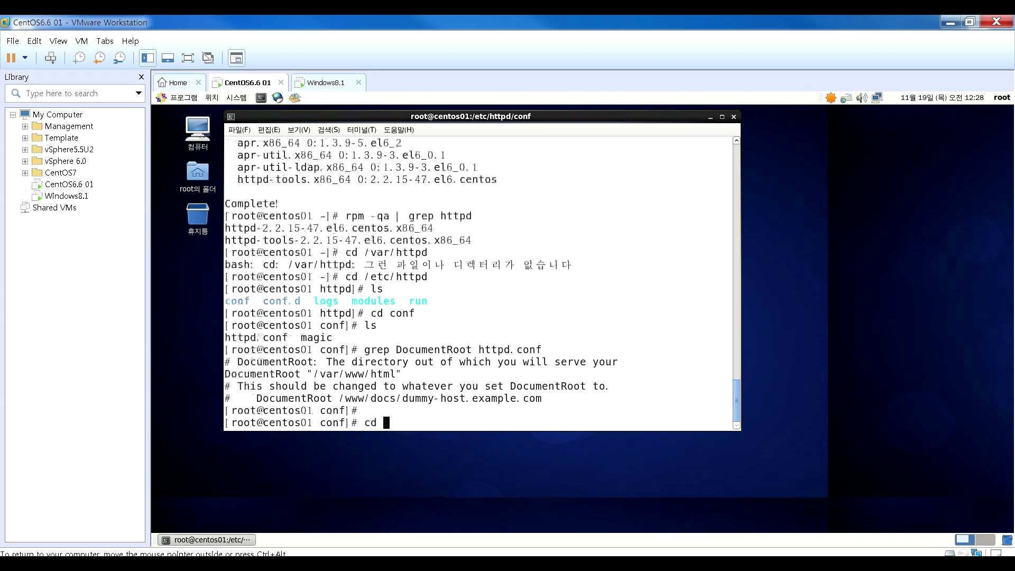
{"action": "key", "text": "ctrl+shift+v"}
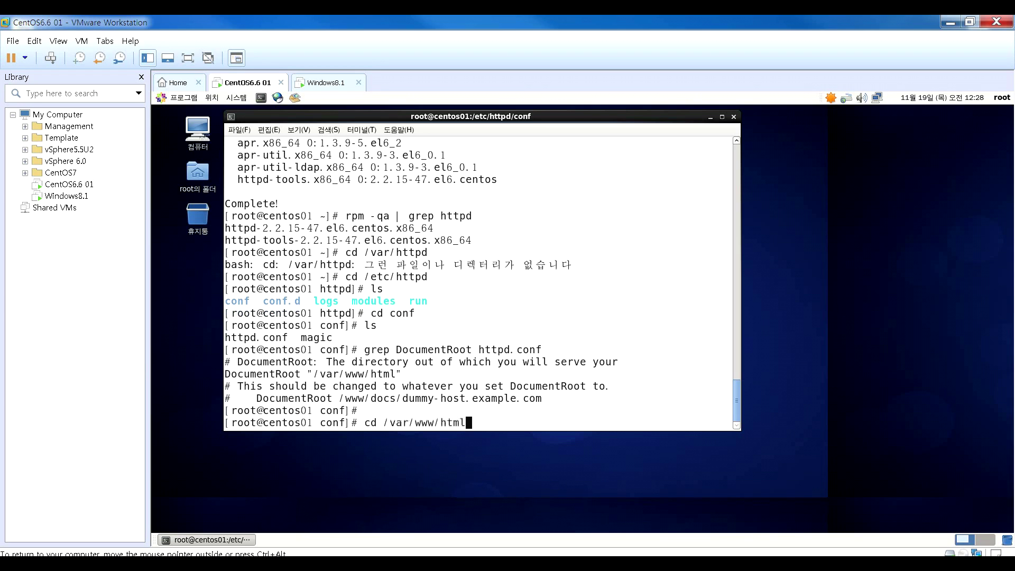
{"action": "key", "text": "Return"}
{"action": "type", "text": "ls"}
{"action": "key", "text": "Return"}
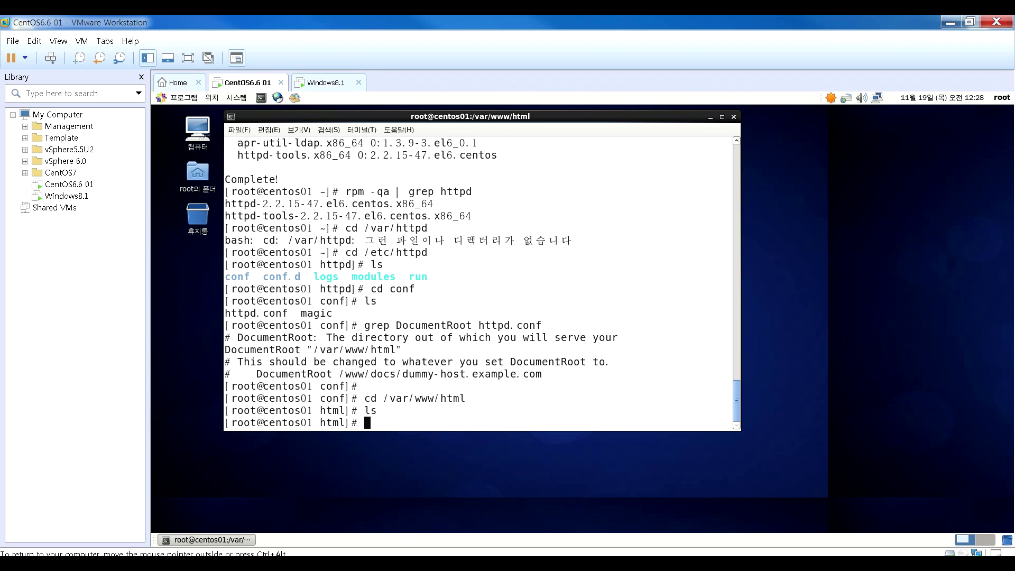
{"action": "type", "text": "ls"}
{"action": "key", "text": "Return"}
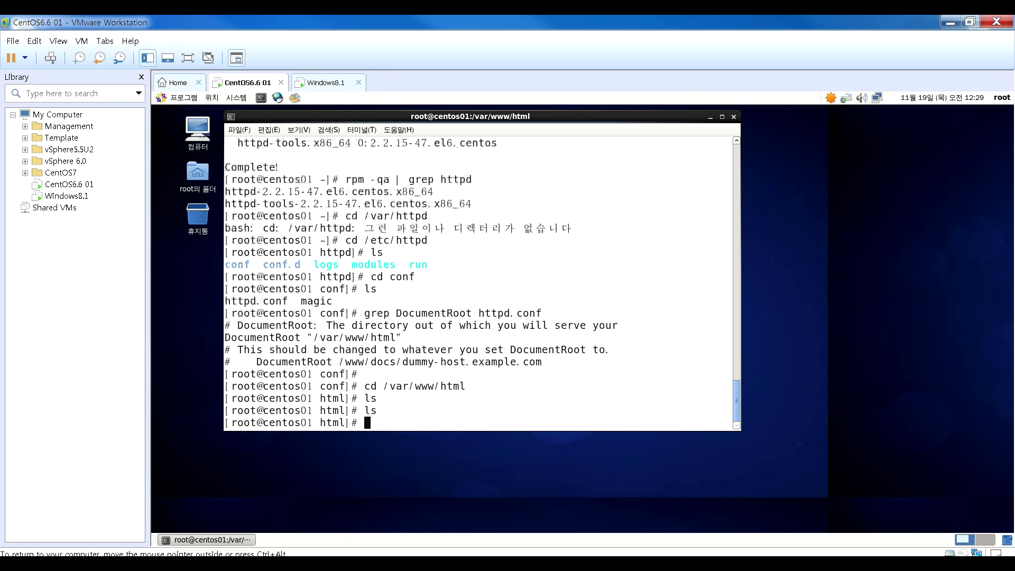
{"action": "key", "text": "Return"}
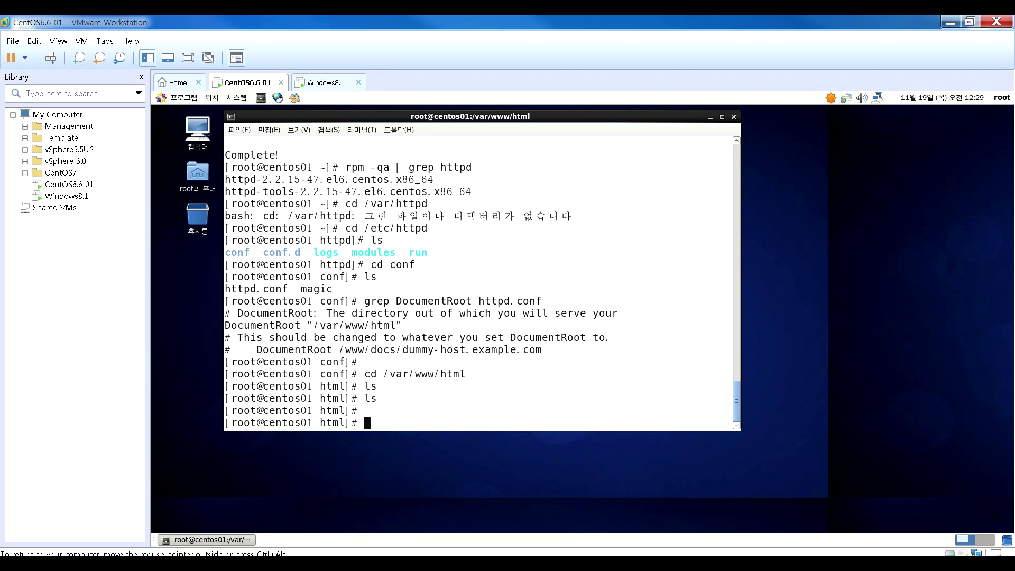
- Write the text sunguru into index.html with echo
{"action": "type", "text": "echo "}
{"action": "type", "text": "> "}
{"action": "type", "text": "sunguru"}
{"action": "key", "text": "Left"}
{"action": "key", "text": "Left"}
{"action": "key", "text": "Left"}
{"action": "key", "text": "Left"}
{"action": "key", "text": "Left"}
{"action": "key", "text": "Left"}
{"action": "key", "text": "Left"}
{"action": "key", "text": "BackSpace"}
{"action": "key", "text": "BackSpace"}
{"action": "key", "text": "Right"}
{"action": "key", "text": "Right"}
{"action": "key", "text": "Right"}
{"action": "key", "text": "Right"}
{"action": "key", "text": "Right"}
{"action": "key", "text": "Right"}
{"action": "key", "text": "Right"}
{"action": "type", "text": "> index.html"}
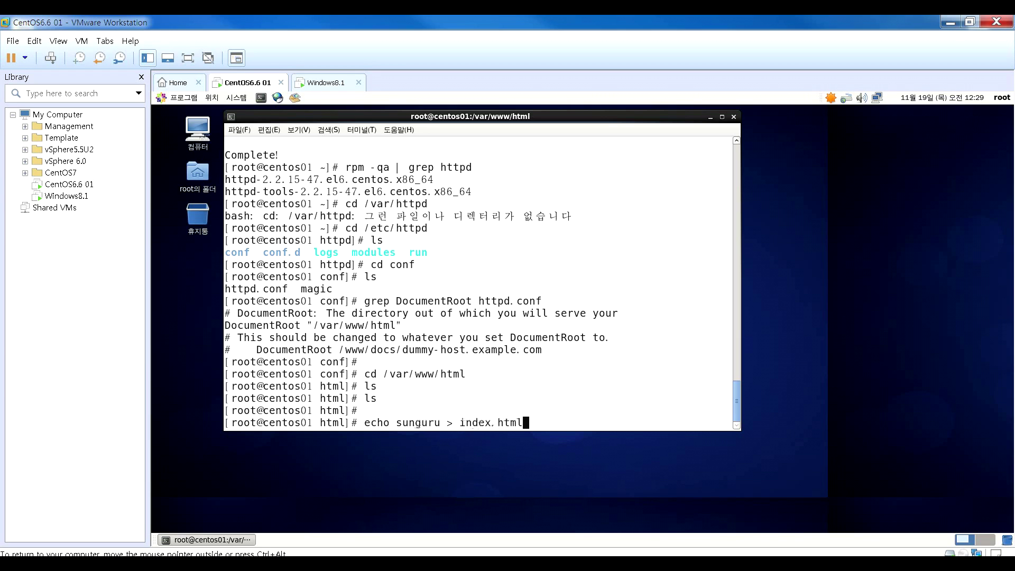
{"action": "key", "text": "Return"}
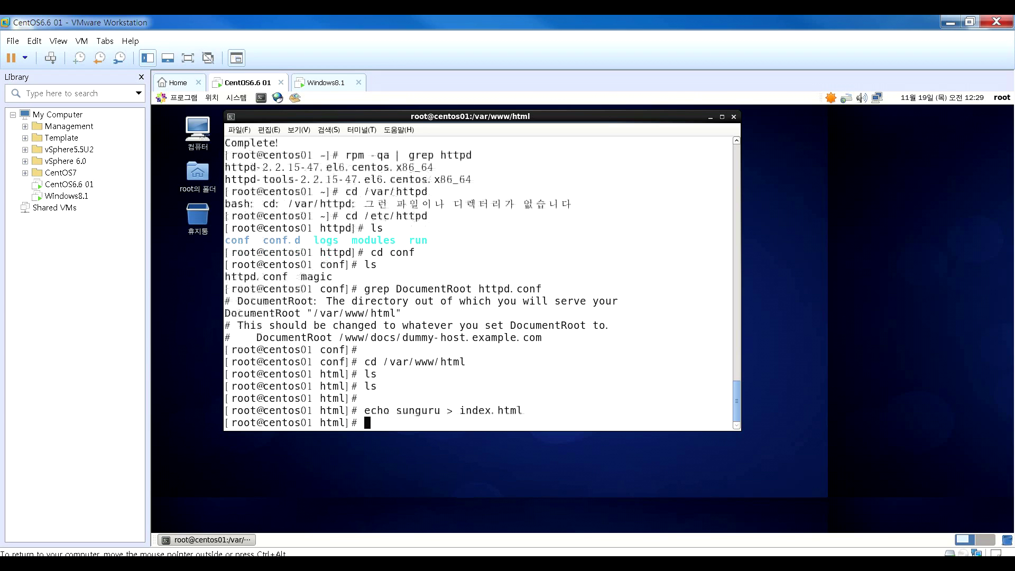
- List the web root and display index.html with more to verify it reads sunguru
{"action": "type", "text": "more"}
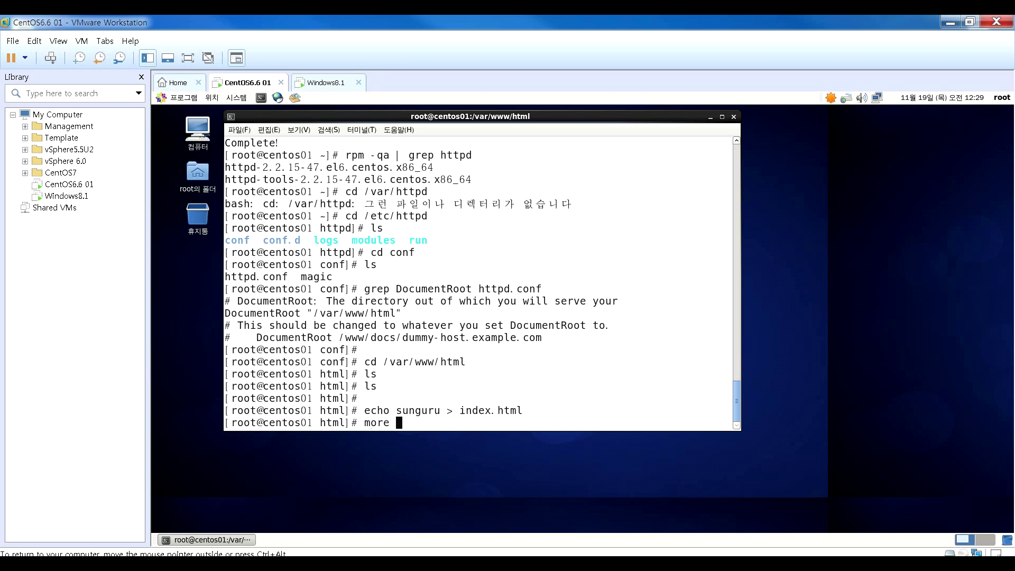
{"action": "key", "text": "BackSpace"}
{"action": "key", "text": "BackSpace"}
{"action": "key", "text": "BackSpace"}
{"action": "key", "text": "BackSpace"}
{"action": "key", "text": "BackSpace"}
{"action": "type", "text": "ls"}
{"action": "key", "text": "Return"}
{"action": "type", "text": "more ind"}
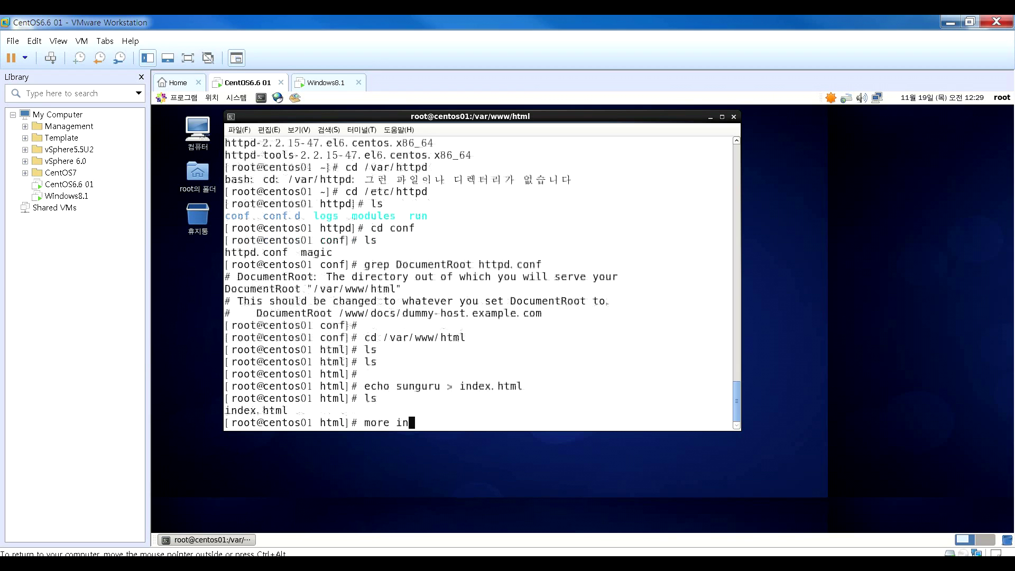
{"action": "key", "text": "Tab"}
{"action": "key", "text": "Return"}
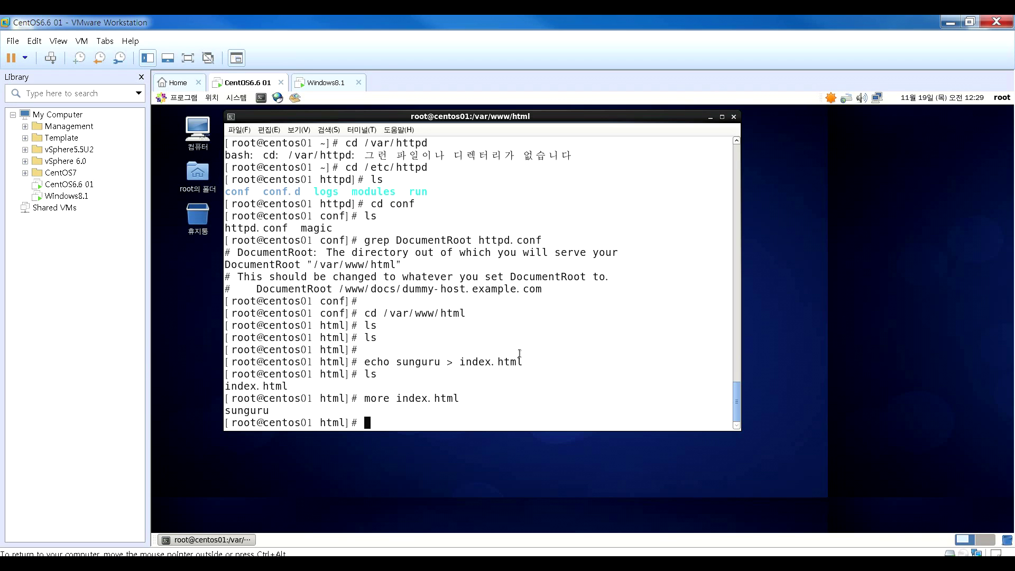
- In /etc/init.d, confirm the httpd script exists and start the httpd service
{"action": "type", "text": "cd /etc/init.d"}
{"action": "key", "text": "Return"}
{"action": "type", "text": "ls httpd"}
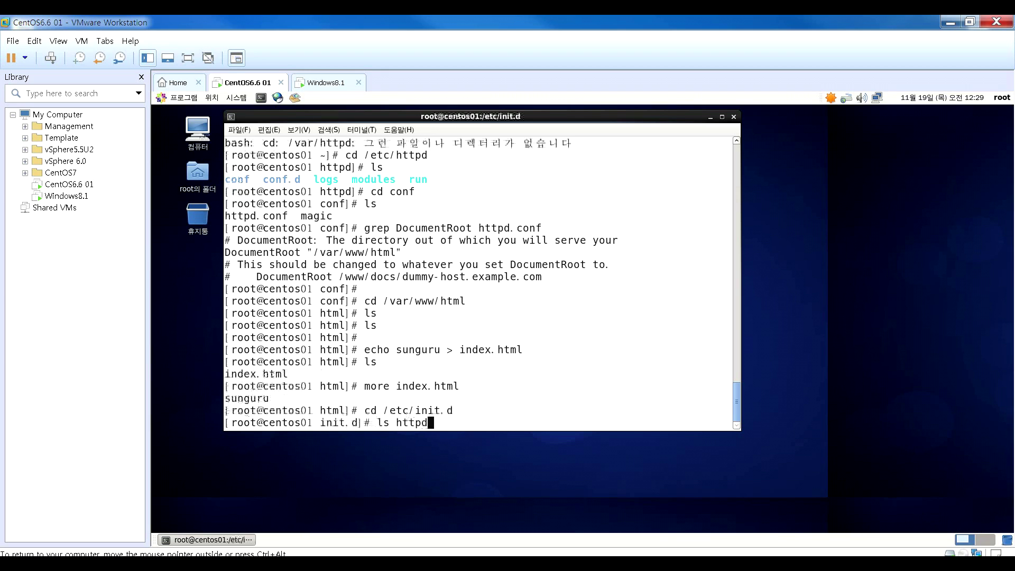
{"action": "key", "text": "Return"}
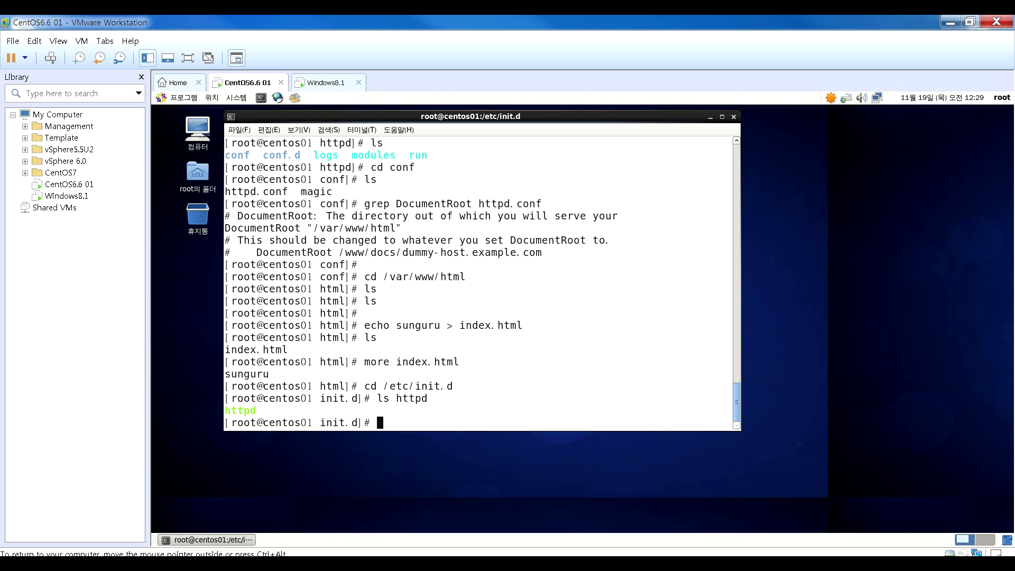
{"action": "type", "text": "service httpd start"}
{"action": "key", "text": "Return"}
- List httpd processes with ps -ef | grep httpd and stop the iptables firewall
{"action": "key", "text": "Return"}
{"action": "key", "text": "Return"}
{"action": "type", "text": "ps -ef | grep httpd"}
{"action": "key", "text": "Return"}
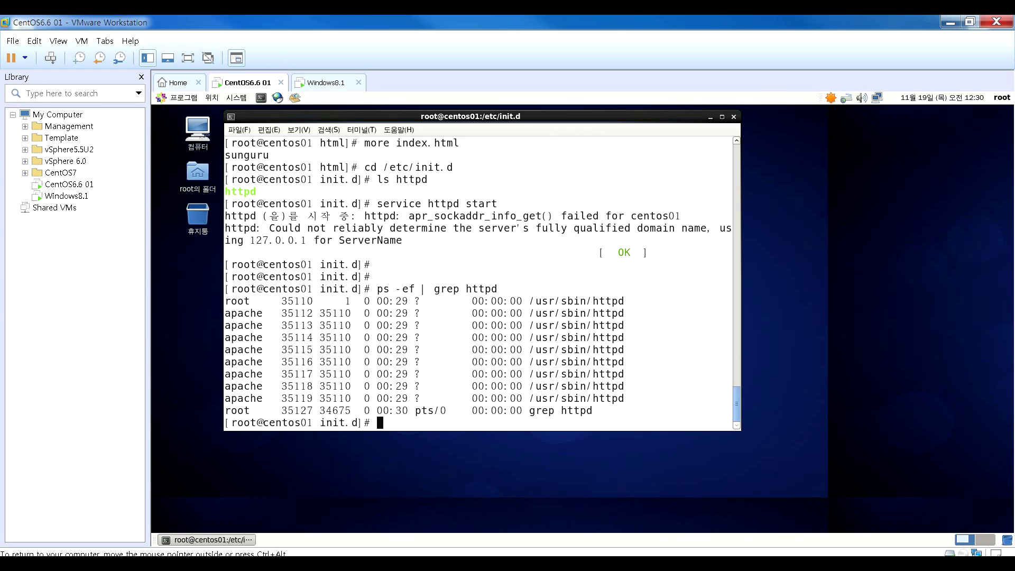
{"action": "key", "text": "Return"}
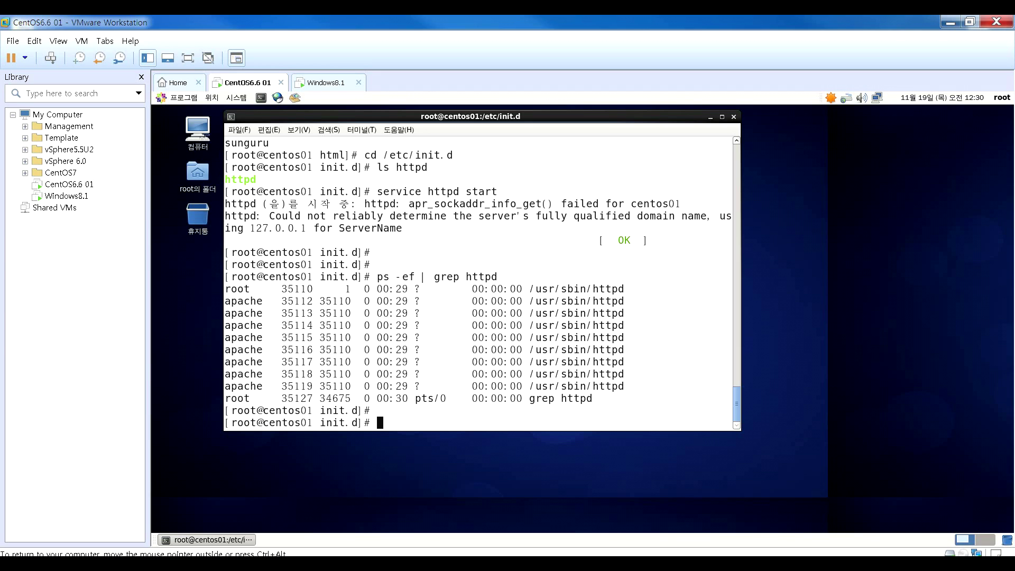
{"action": "type", "text": "service iptables stop"}
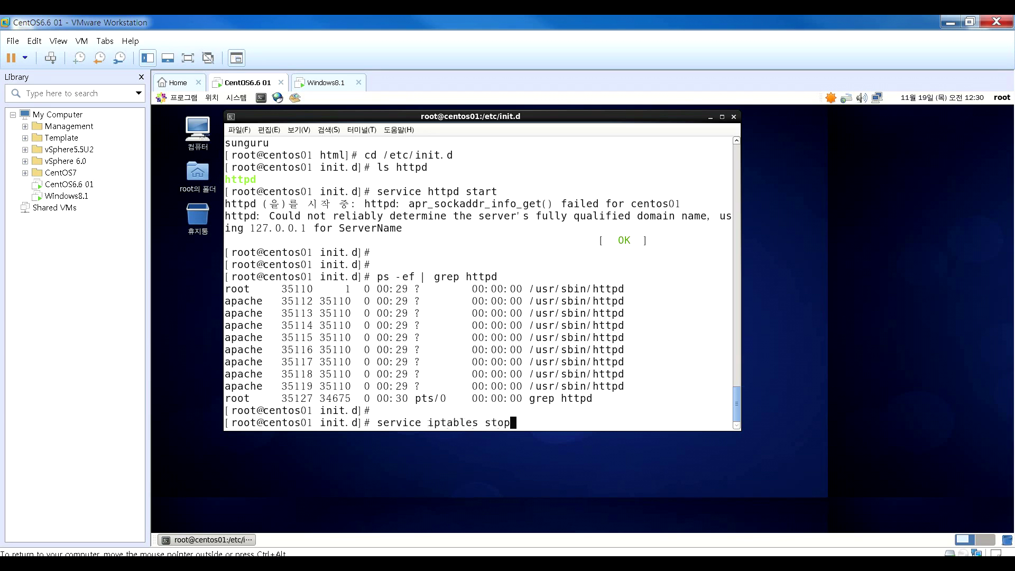
{"action": "key", "text": "Return"}
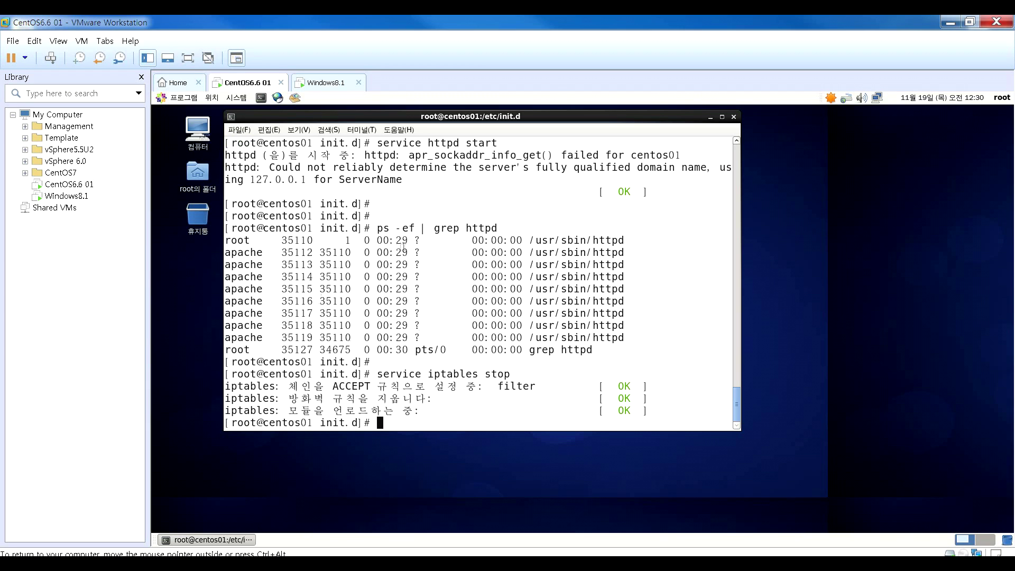
- Switch to the Windows 8.1 VM, launch Internet Explorer and dismiss the IE11 settings prompt
{"action": "left_click", "coordinate": [67, 196]}
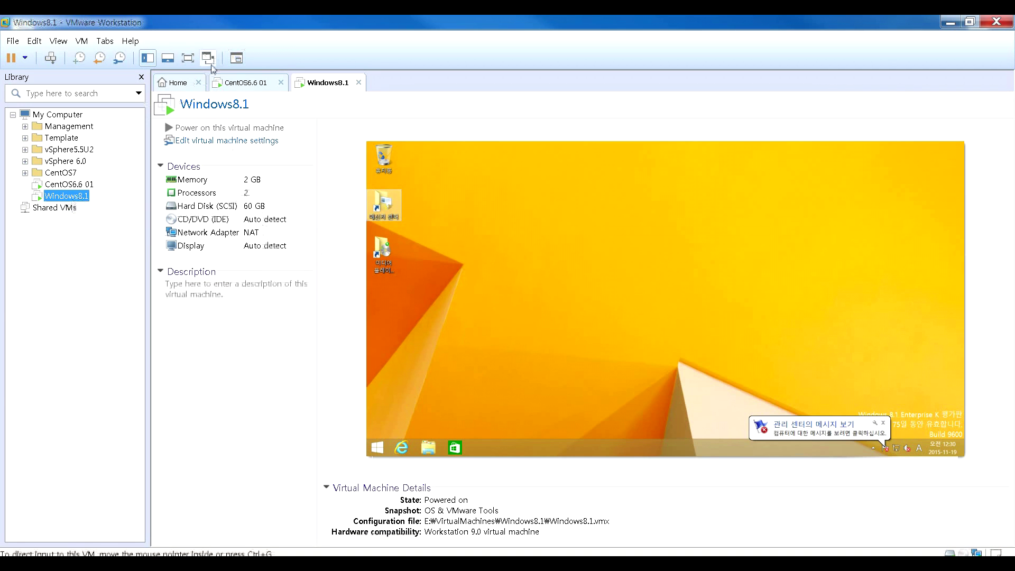
{"action": "left_click", "coordinate": [236, 59]}
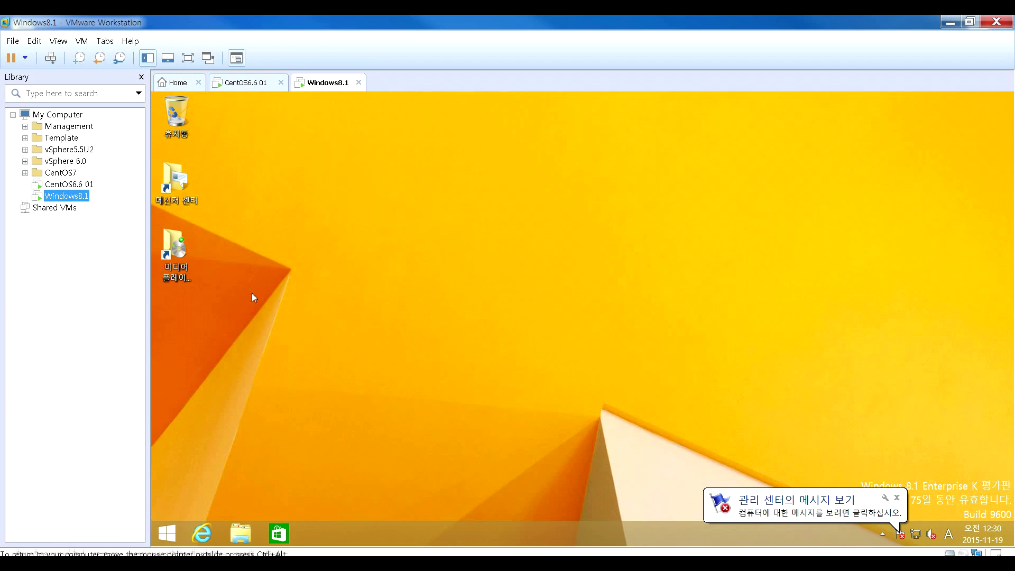
{"action": "left_click", "coordinate": [207, 535]}
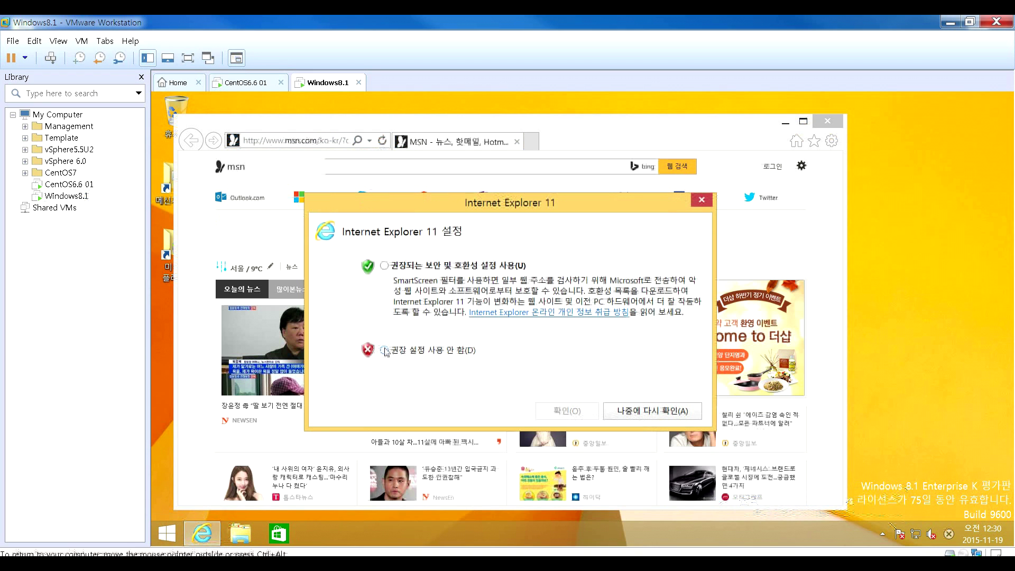
{"action": "left_click_drag", "start_coordinate": [515, 202], "coordinate": [390, 186]}
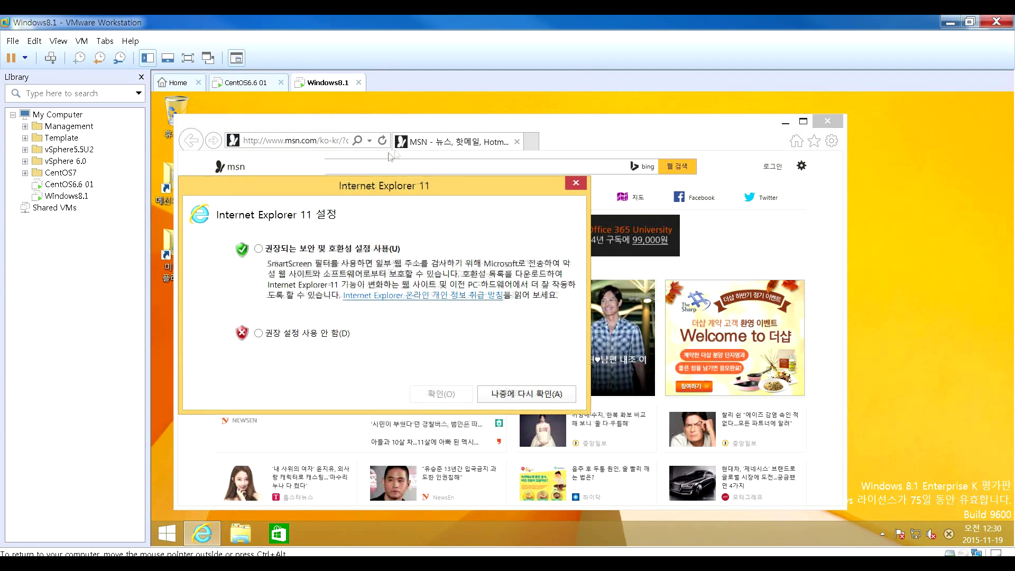
{"action": "left_click", "coordinate": [534, 144]}
{"action": "left_click", "coordinate": [577, 183]}
{"action": "left_click", "coordinate": [532, 142]}
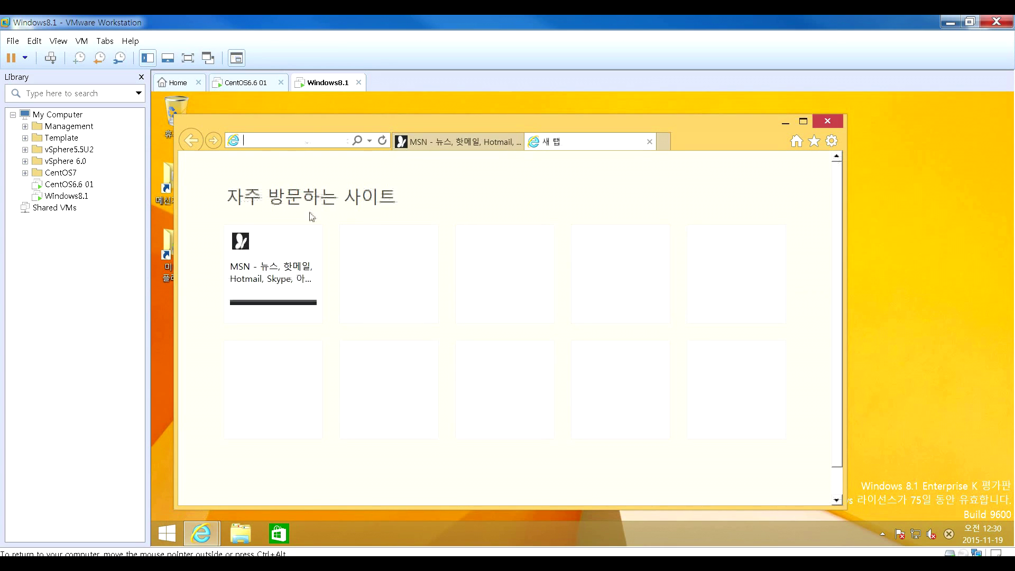
{"action": "left_click", "coordinate": [517, 142]}
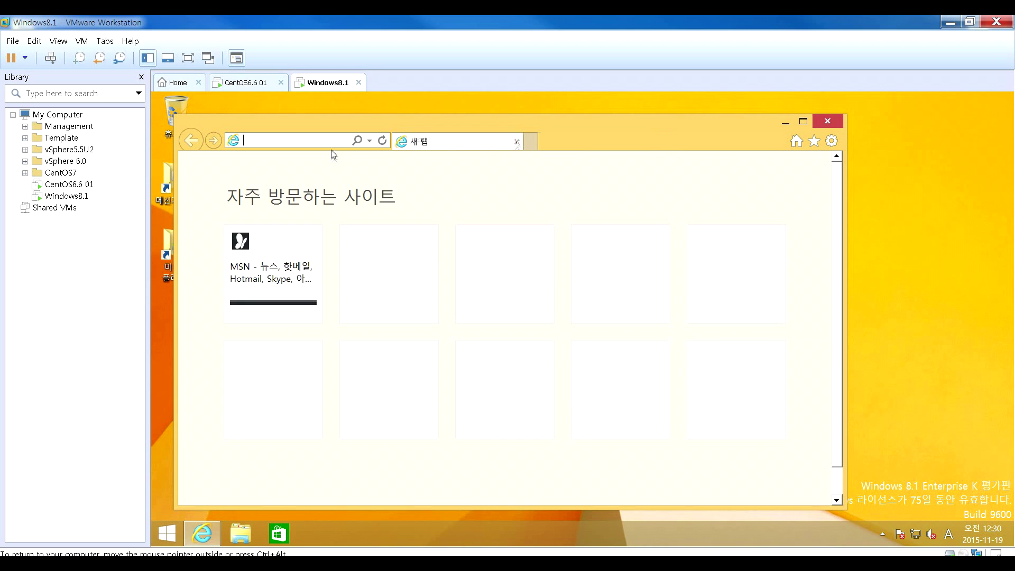
{"action": "type", "text": "http"}
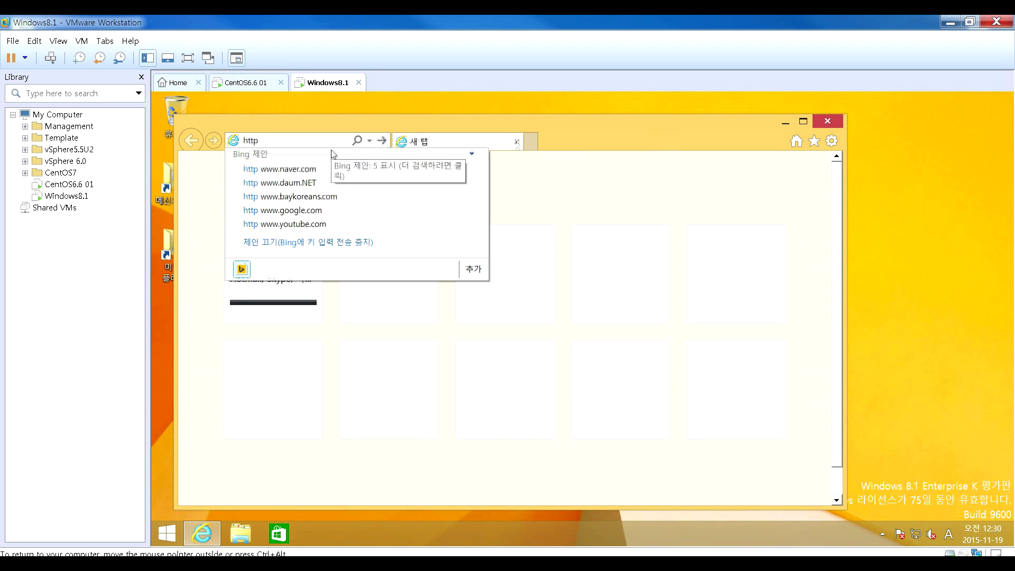
{"action": "type", "text": "://"}
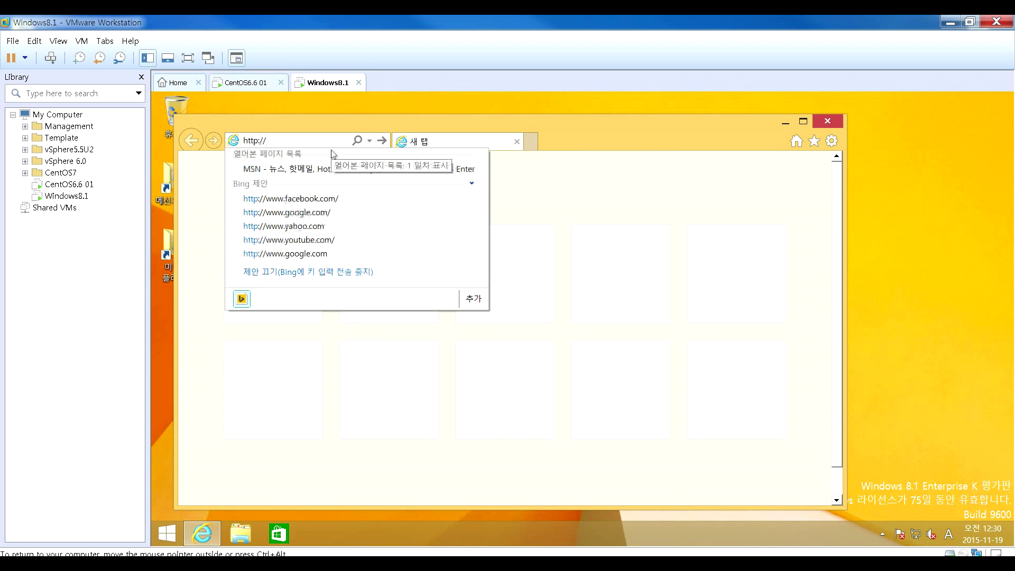
{"action": "type", "text": "192.168."}
{"action": "type", "text": "80.10"}
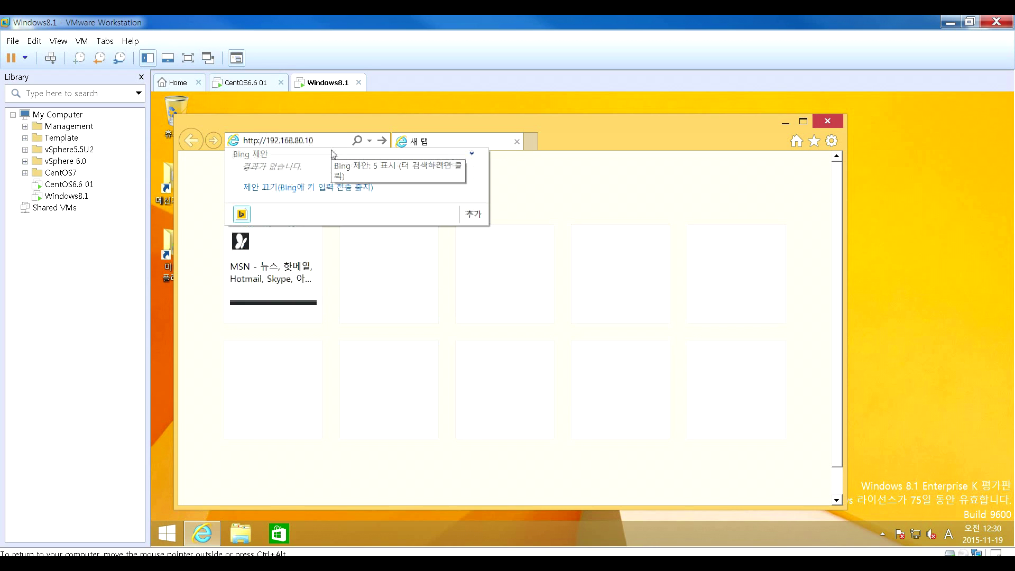
{"action": "key", "text": "Return"}
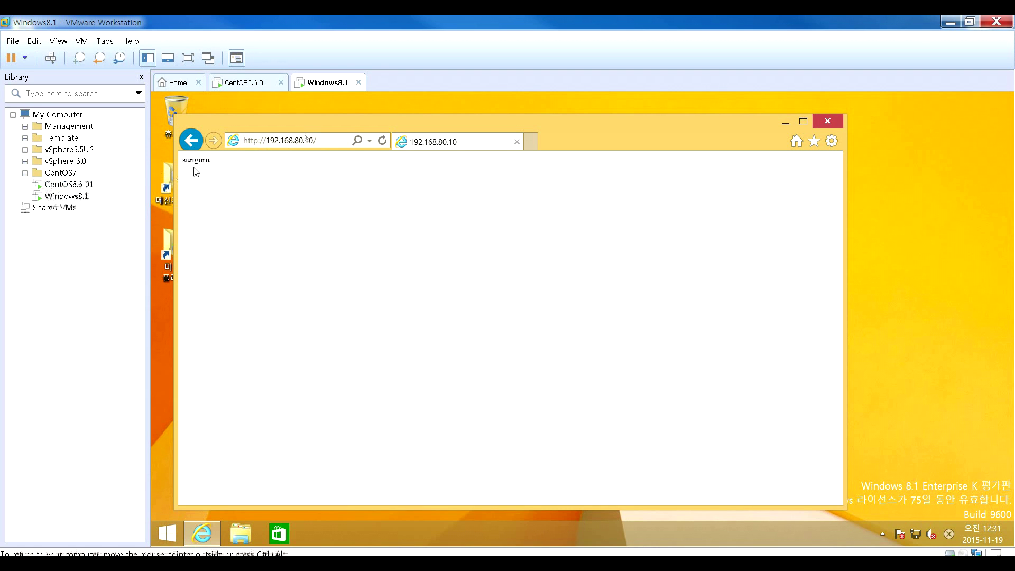
{"action": "double_click", "coordinate": [228, 121]}
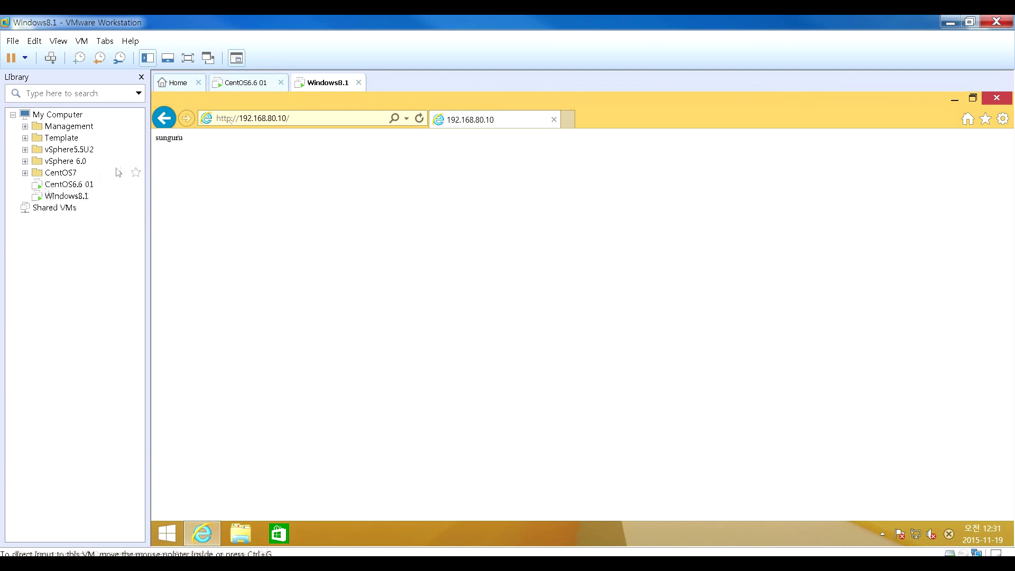
{"action": "left_click", "coordinate": [78, 185]}
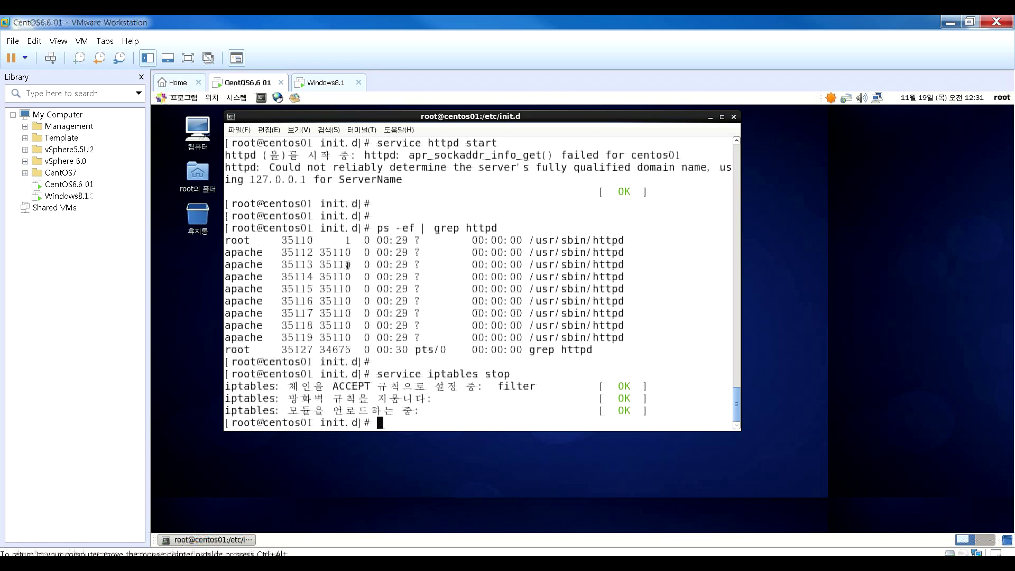
- Change to /var/www/html and open index.html in vi
{"action": "key", "text": "Return"}
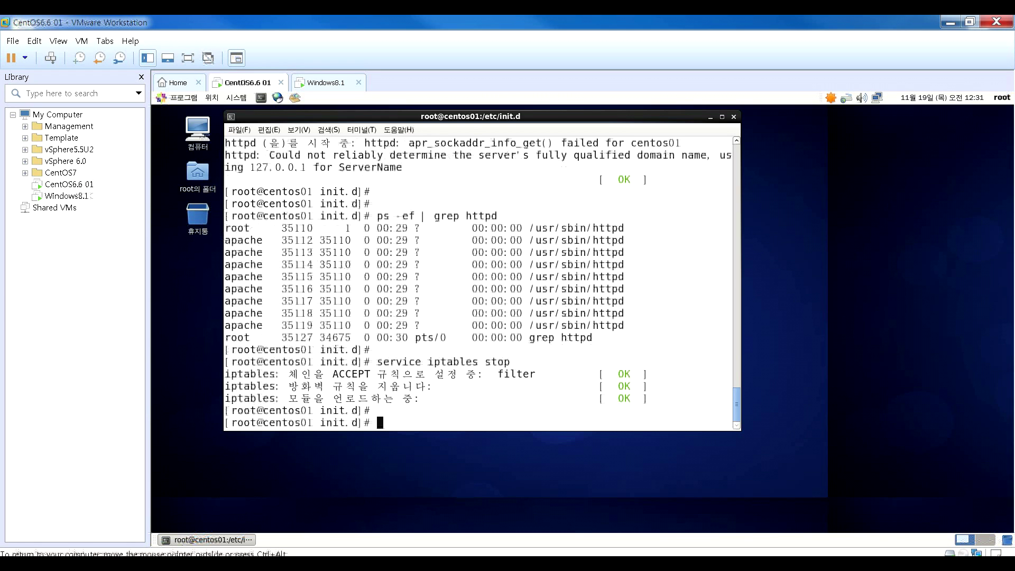
{"action": "type", "text": "cd "}
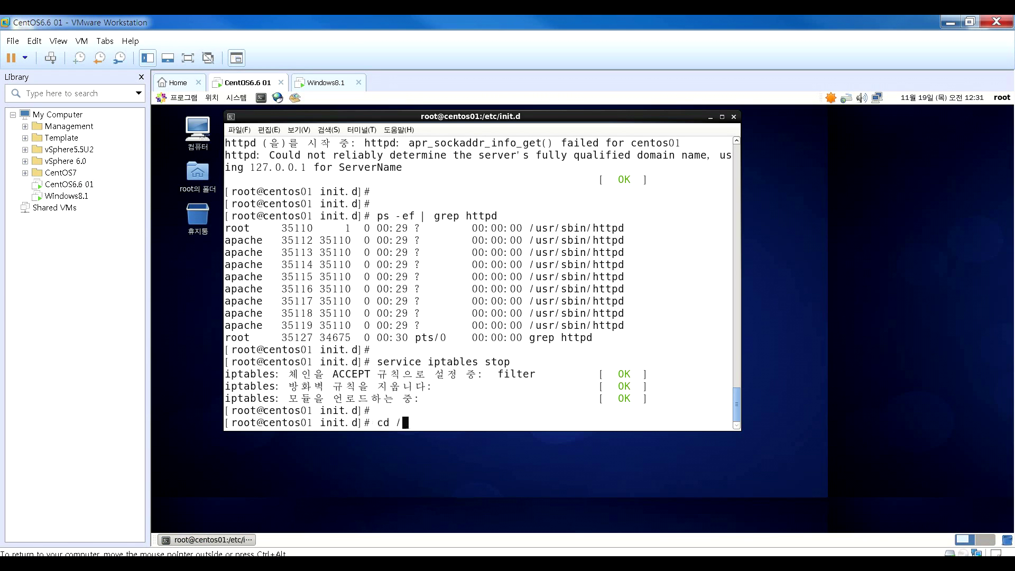
{"action": "type", "text": "/var/www/html"}
{"action": "key", "text": "Return"}
{"action": "type", "text": "vi"}
{"action": "key", "text": "Return"}
{"action": "type", "text": ":q"}
{"action": "key", "text": "Return"}
{"action": "key", "text": "Return"}
{"action": "type", "text": "vi index.html"}
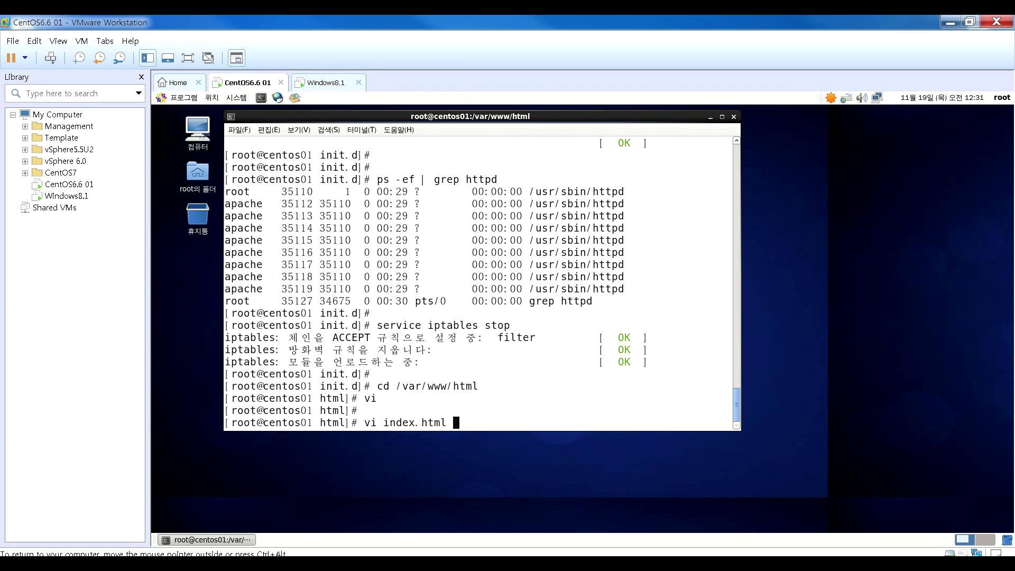
{"action": "key", "text": "Return"}
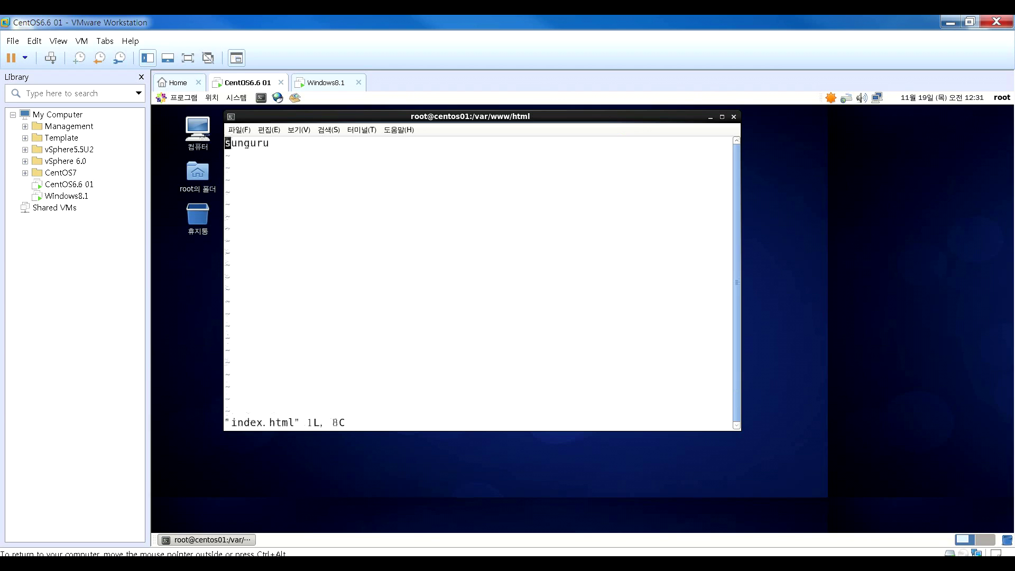
- Add <html>, <head></head> and <body> tags on separate lines above sunguru
{"action": "type", "text": "ihtml"}
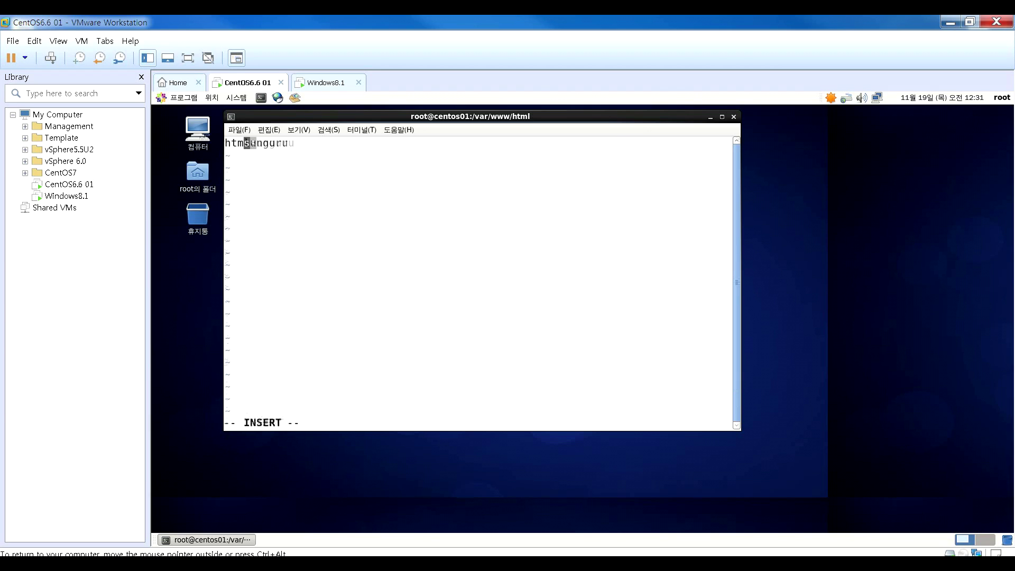
{"action": "type", "text": ">"}
{"action": "key", "text": "Left"}
{"action": "key", "text": "Left"}
{"action": "key", "text": "Left"}
{"action": "key", "text": "Left"}
{"action": "key", "text": "Left"}
{"action": "type", "text": "<"}
{"action": "key", "text": "Right"}
{"action": "key", "text": "Right"}
{"action": "key", "text": "Right"}
{"action": "key", "text": "Right"}
{"action": "key", "text": "Right"}
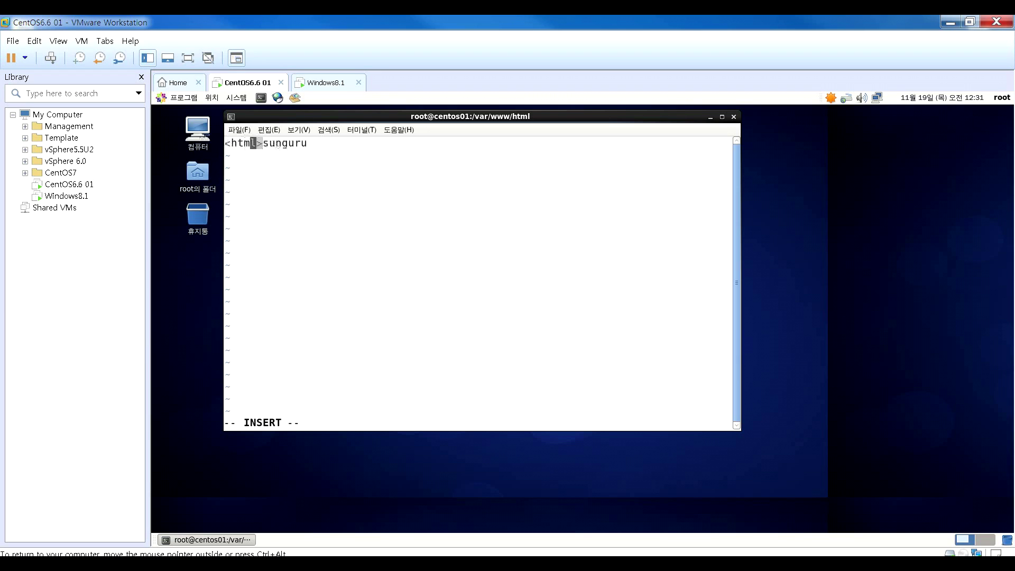
{"action": "type", "text": "<"}
{"action": "type", "text": "head"}
{"action": "type", "text": "><"}
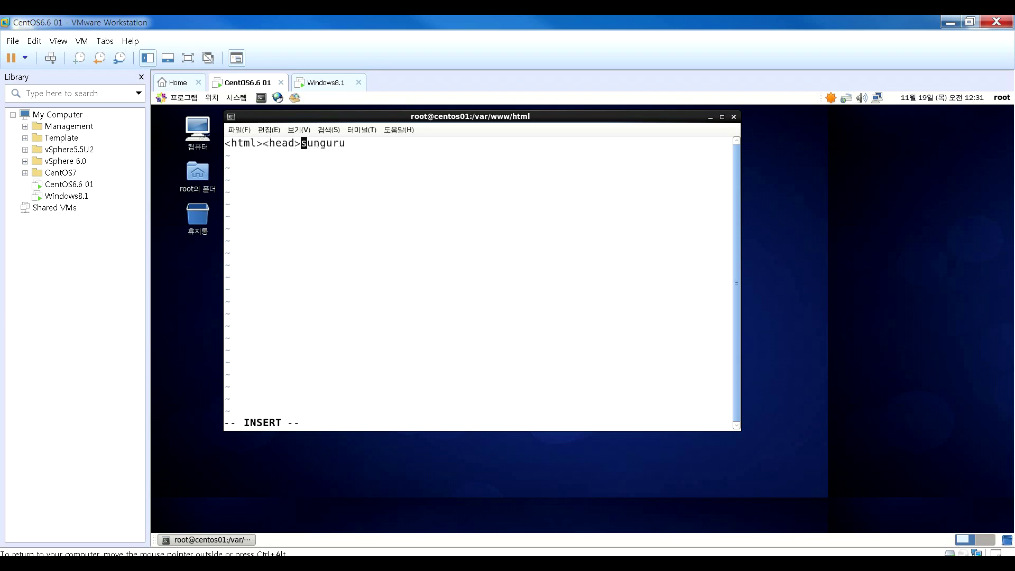
{"action": "type", "text": "/head>bo"}
{"action": "key", "text": "BackSpace"}
{"action": "key", "text": "BackSpace"}
{"action": "type", "text": "<body>"}
{"action": "key", "text": "Left"}
{"action": "key", "text": "Left"}
{"action": "key", "text": "Left"}
{"action": "key", "text": "Left"}
{"action": "key", "text": "Left"}
{"action": "key", "text": "Left"}
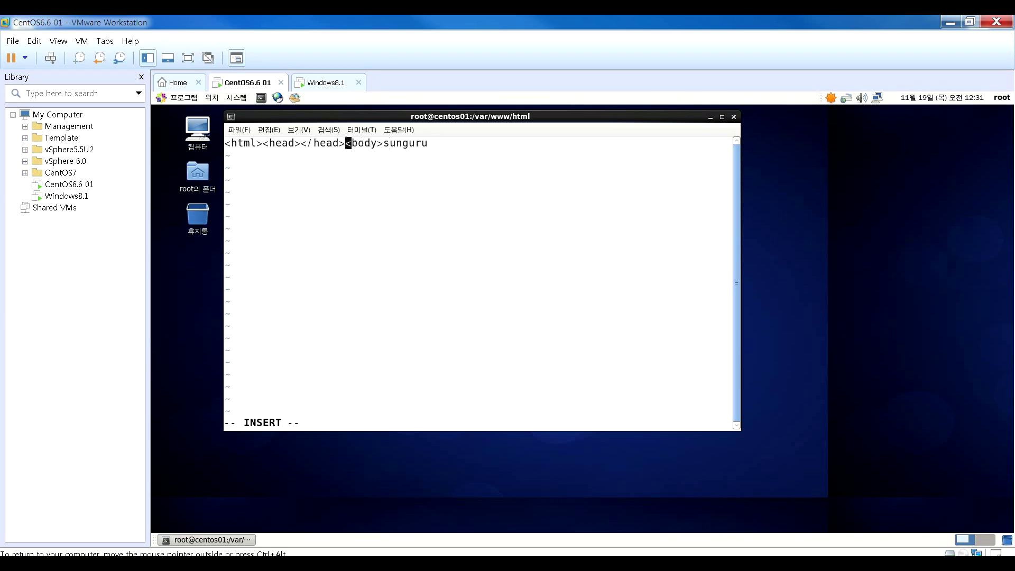
{"action": "key", "text": "Return"}
{"action": "key", "text": "Up"}
{"action": "key", "text": "Right"}
{"action": "key", "text": "Right"}
{"action": "key", "text": "Right"}
{"action": "key", "text": "Right"}
{"action": "key", "text": "Right"}
{"action": "key", "text": "Right"}
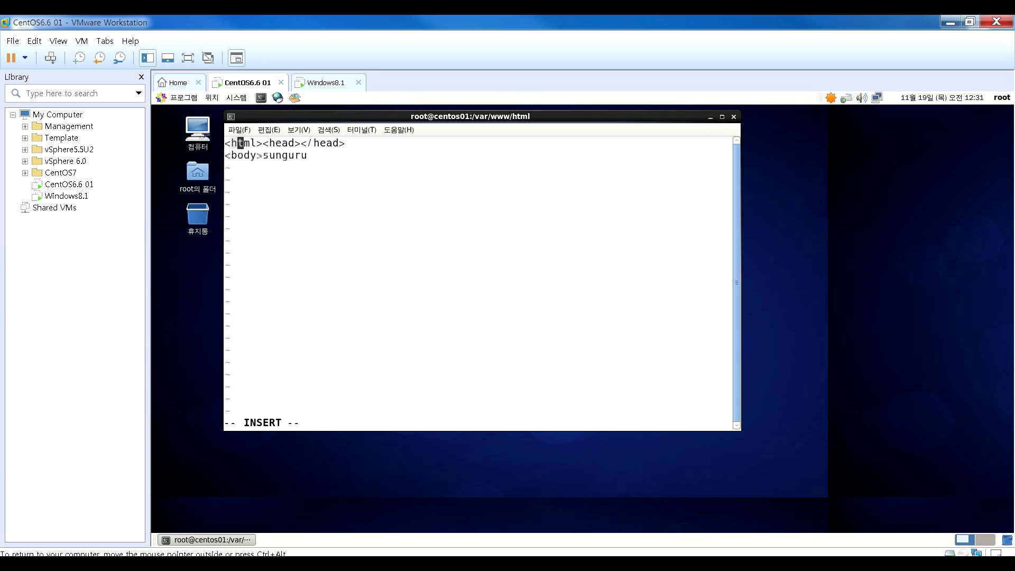
{"action": "key", "text": "Return"}
{"action": "key", "text": "Down"}
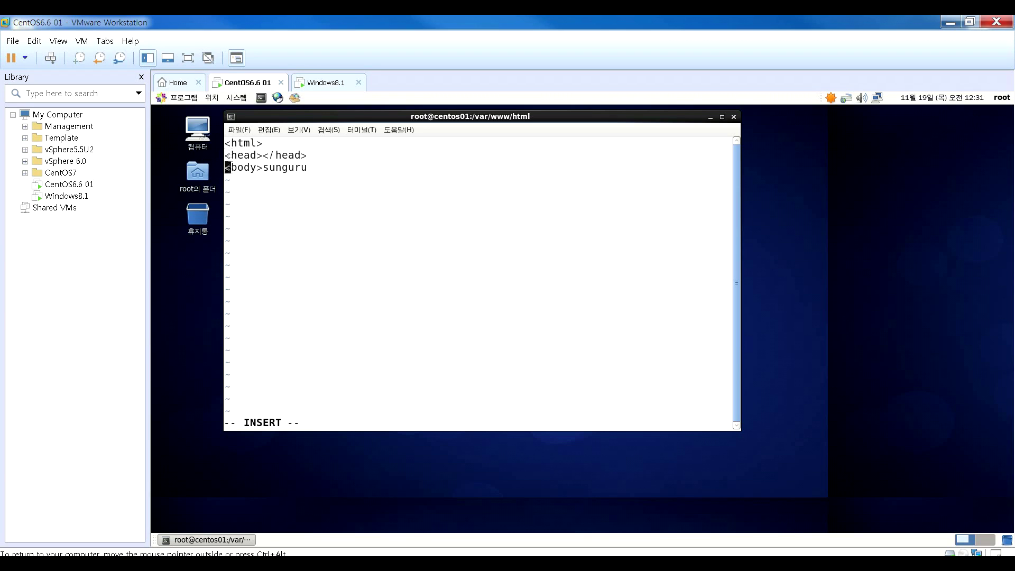
{"action": "key", "text": "Right"}
{"action": "key", "text": "Right"}
{"action": "key", "text": "Right"}
{"action": "key", "text": "Right"}
{"action": "key", "text": "Right"}
{"action": "key", "text": "Right"}
{"action": "key", "text": "Return"}
- Wrap sunguru in <h1></h1> and add closing </body> and </html> tags
{"action": "type", "text": "<h1>"}
{"action": "key", "text": "Right"}
{"action": "key", "text": "Right"}
{"action": "key", "text": "Right"}
{"action": "key", "text": "Right"}
{"action": "key", "text": "Right"}
{"action": "key", "text": "Right"}
{"action": "key", "text": "Right"}
{"action": "type", "text": "</h1>"}
{"action": "key", "text": "Return"}
{"action": "type", "text": "</o"}
{"action": "key", "text": "BackSpace"}
{"action": "type", "text": "b"}
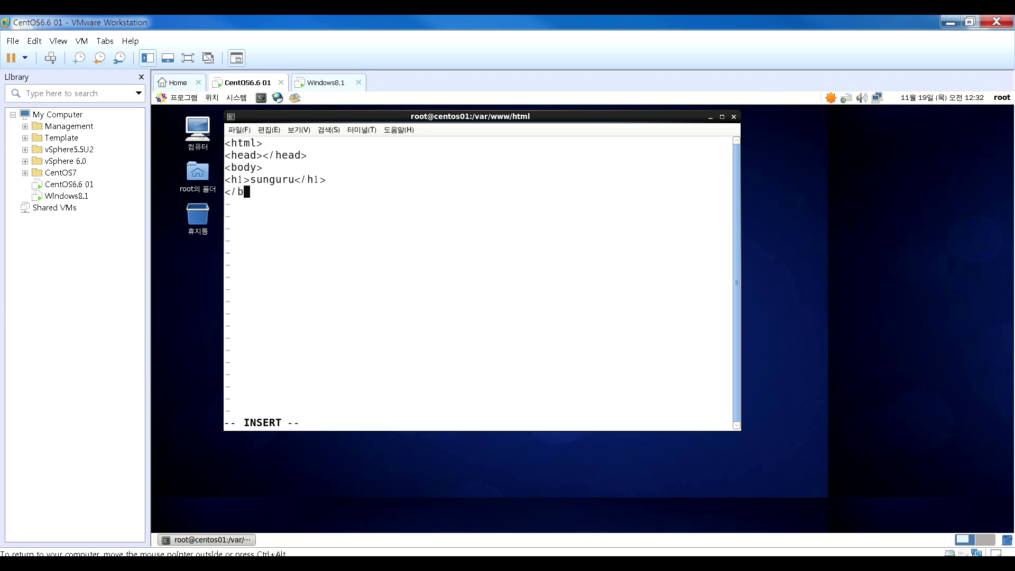
{"action": "type", "text": "ody>"}
{"action": "key", "text": "Return"}
{"action": "type", "text": "</html"}
{"action": "key", "text": "BackSpace"}
{"action": "key", "text": "BackSpace"}
{"action": "key", "text": "BackSpace"}
{"action": "key", "text": "BackSpace"}
{"action": "type", "text": "html>"}
- Enlarge the terminal text, leave insert mode and save index.html with :w
{"action": "key", "text": "ctrl+plus"}
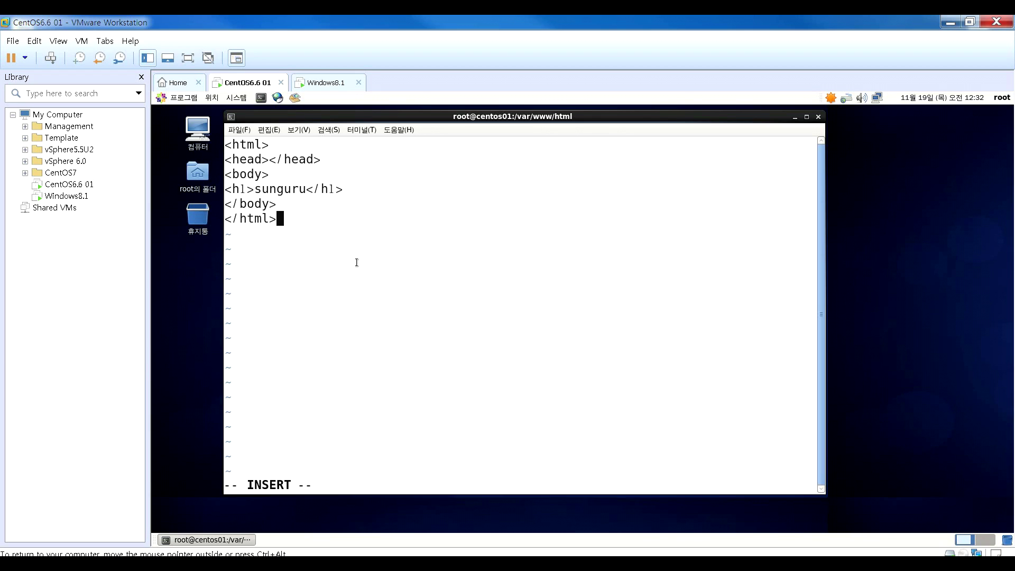
{"action": "type", "text": ":w"}
{"action": "key", "text": "Return"}
{"action": "key", "text": "BackSpace"}
{"action": "key", "text": "BackSpace"}
{"action": "key", "text": "BackSpace"}
{"action": "key", "text": "Escape"}
{"action": "type", "text": ":w"}
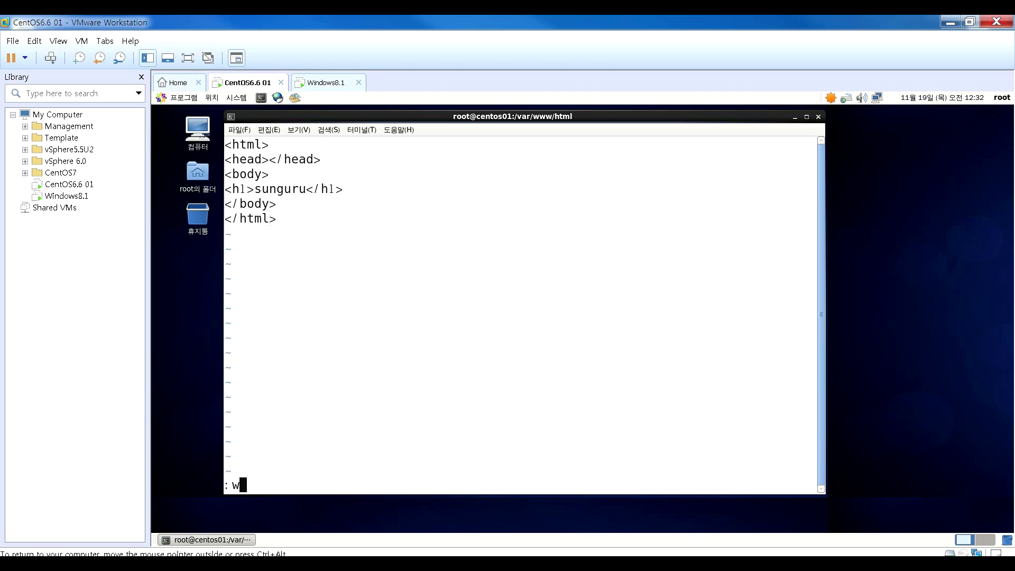
{"action": "key", "text": "Return"}
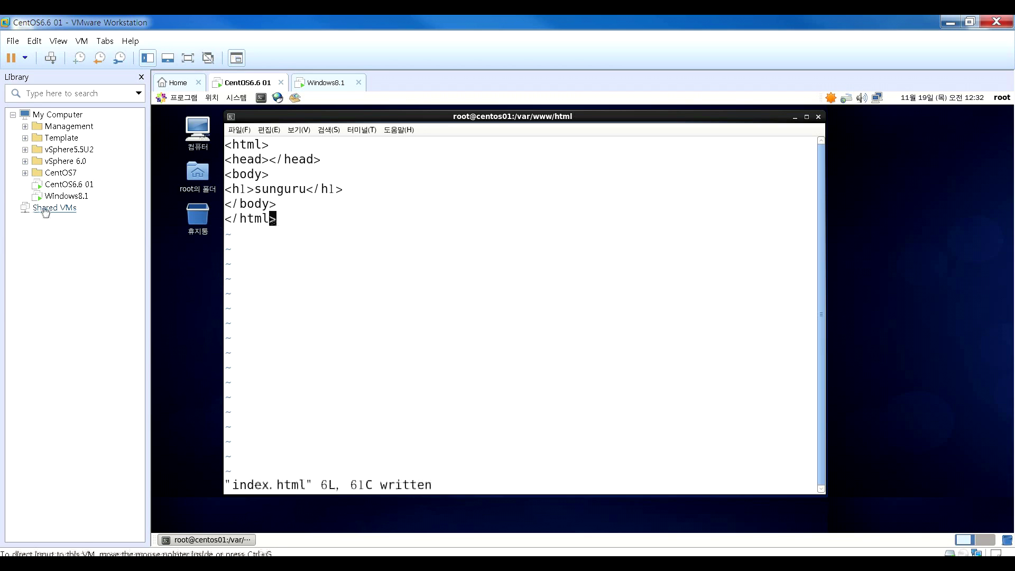
- Refresh the page in the Windows8.1 VM's browser to show the sunguru heading
{"action": "left_click", "coordinate": [66, 195]}
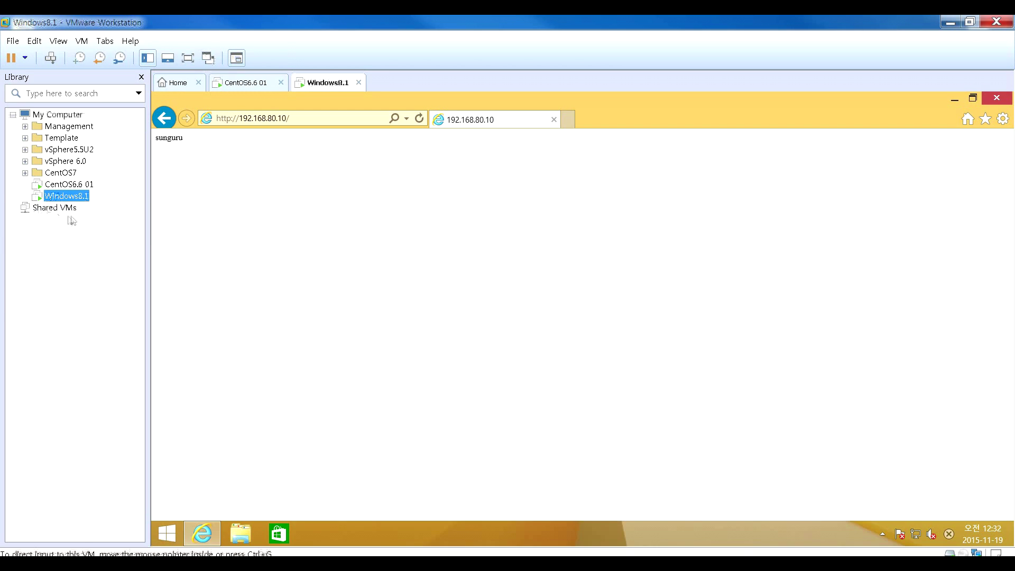
{"action": "left_click", "coordinate": [420, 118]}
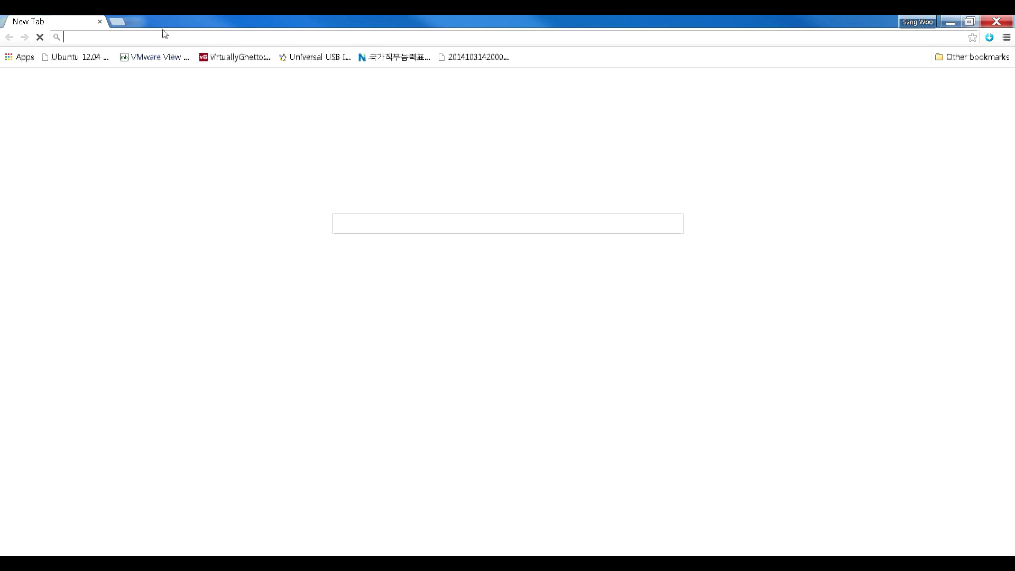
- Shrink and reposition host Chrome, then load 192.168.80.10
{"action": "double_click", "coordinate": [177, 15]}
{"action": "left_click_drag", "start_coordinate": [456, 75], "coordinate": [447, 208]}
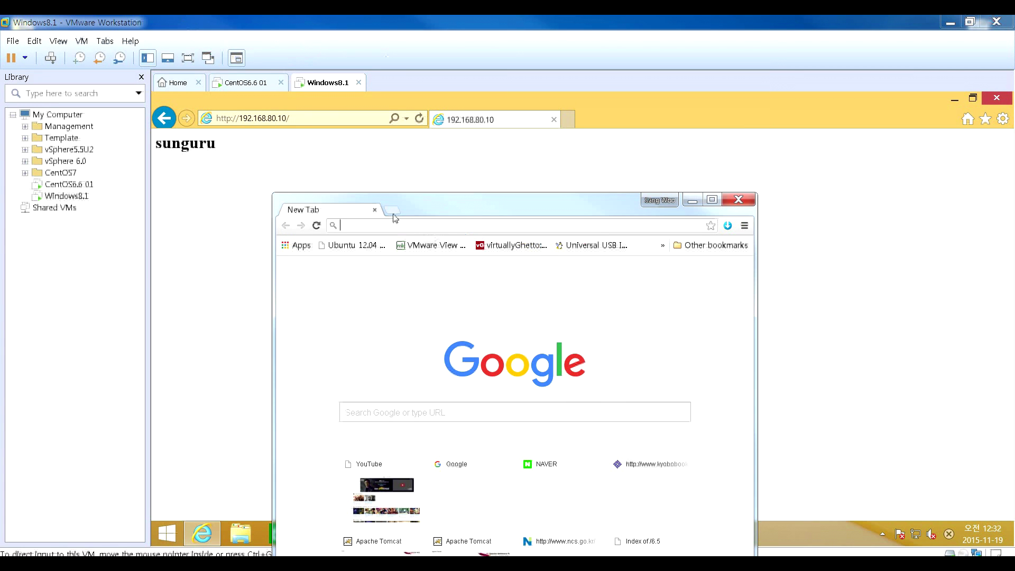
{"action": "type", "text": "192.168."}
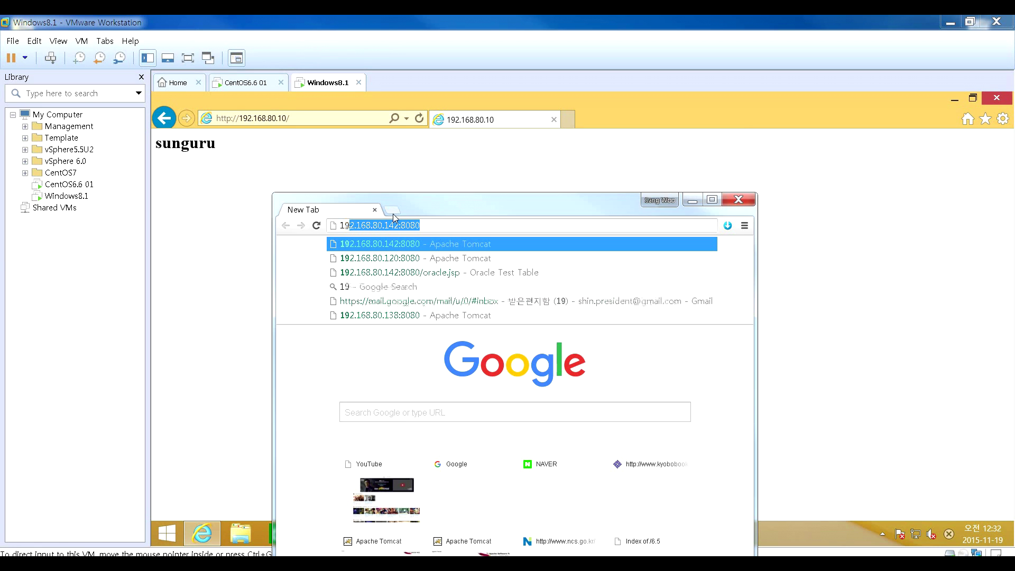
{"action": "type", "text": "80.10"}
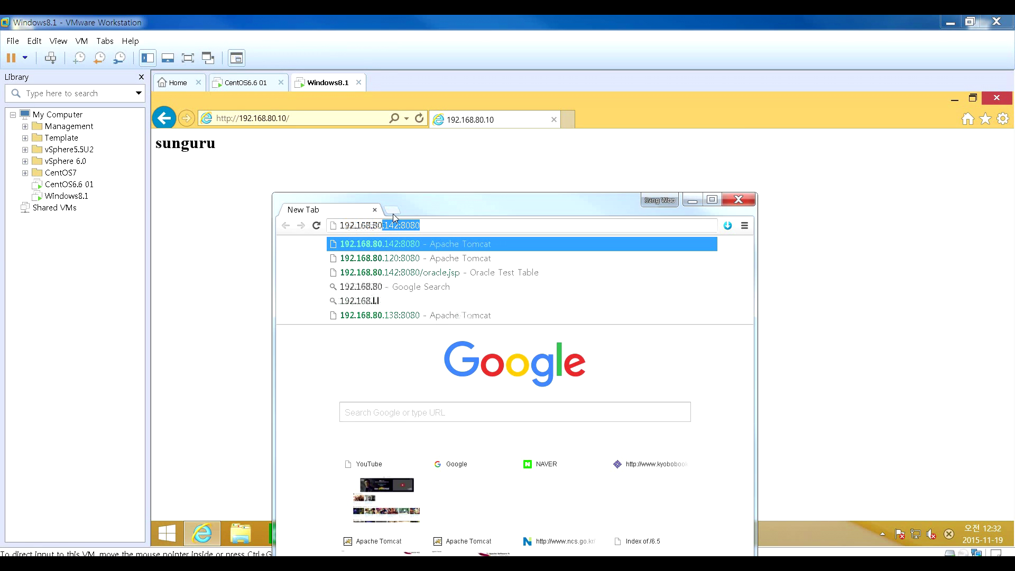
{"action": "key", "text": "Return"}
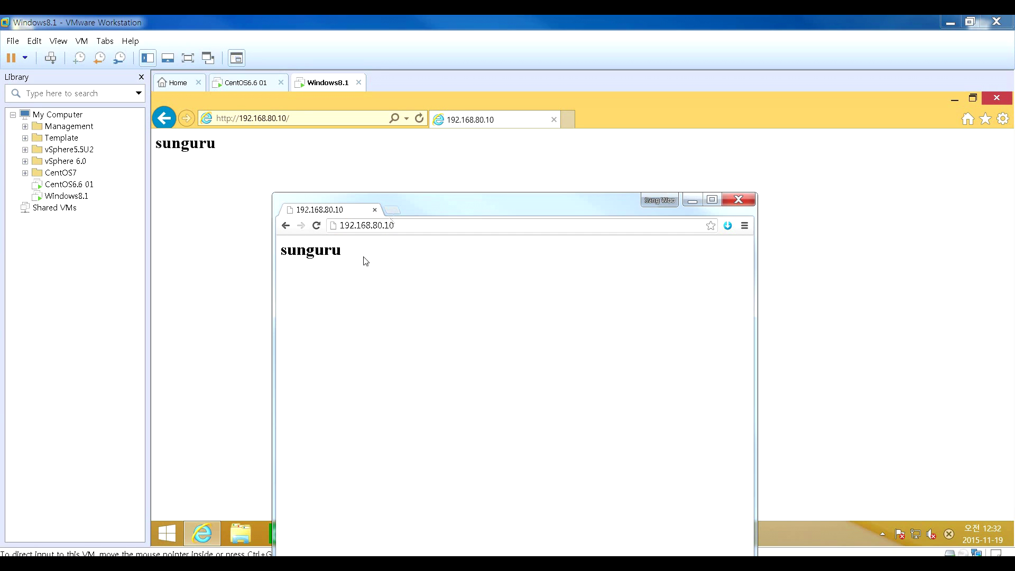
- Highlight the sunguru heading and move the Chrome window down-left
{"action": "left_click_drag", "start_coordinate": [353, 258], "coordinate": [277, 242]}
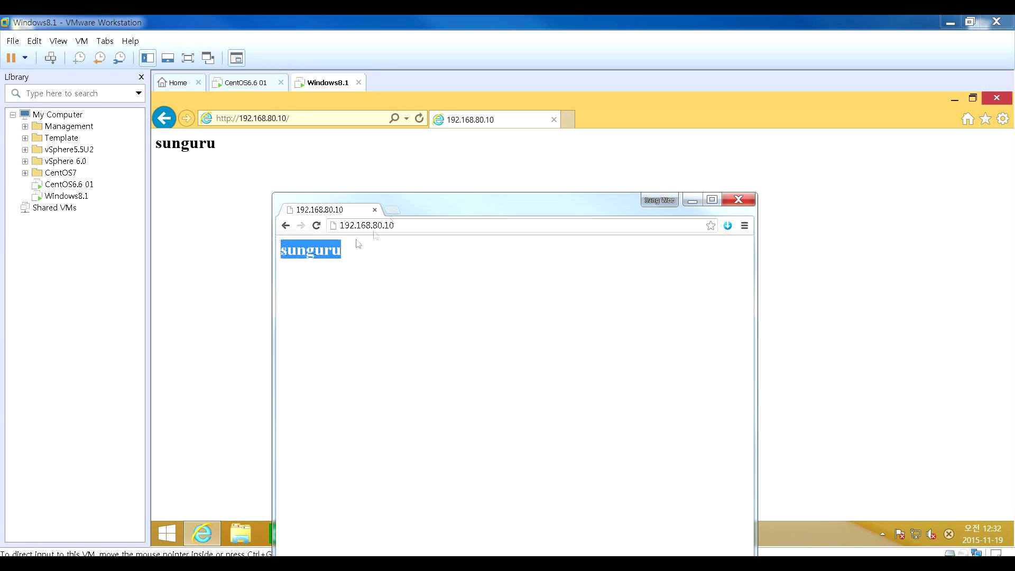
{"action": "left_click_drag", "start_coordinate": [426, 211], "coordinate": [252, 259]}
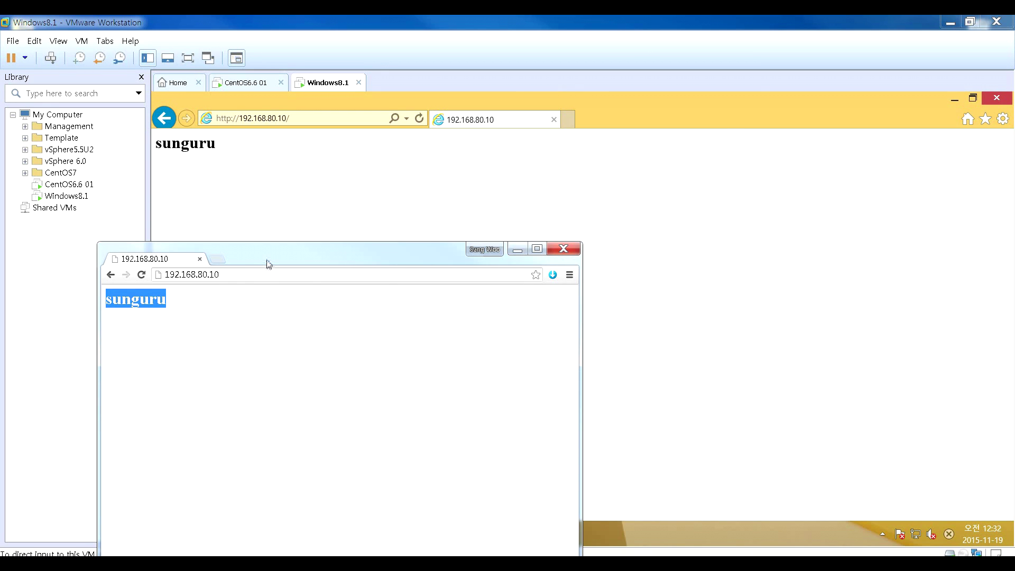
{"action": "left_click_drag", "start_coordinate": [268, 263], "coordinate": [196, 274]}
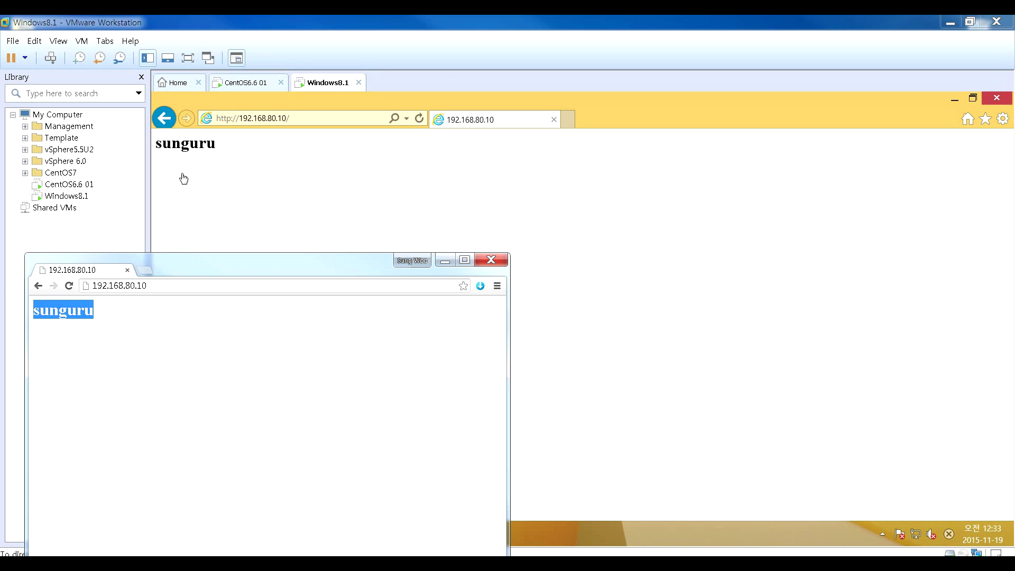
- In the Virtual Network Editor as administrator, untick VMnet8's host adapter and view its NAT settings
{"action": "left_click", "coordinate": [444, 261]}
{"action": "left_click", "coordinate": [34, 40]}
{"action": "left_click", "coordinate": [64, 100]}
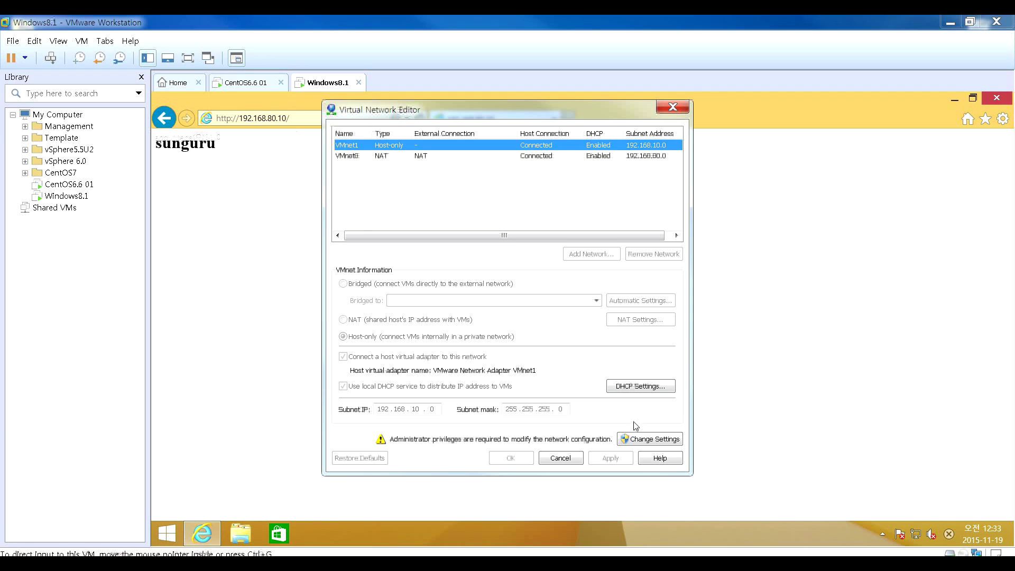
{"action": "left_click", "coordinate": [629, 442]}
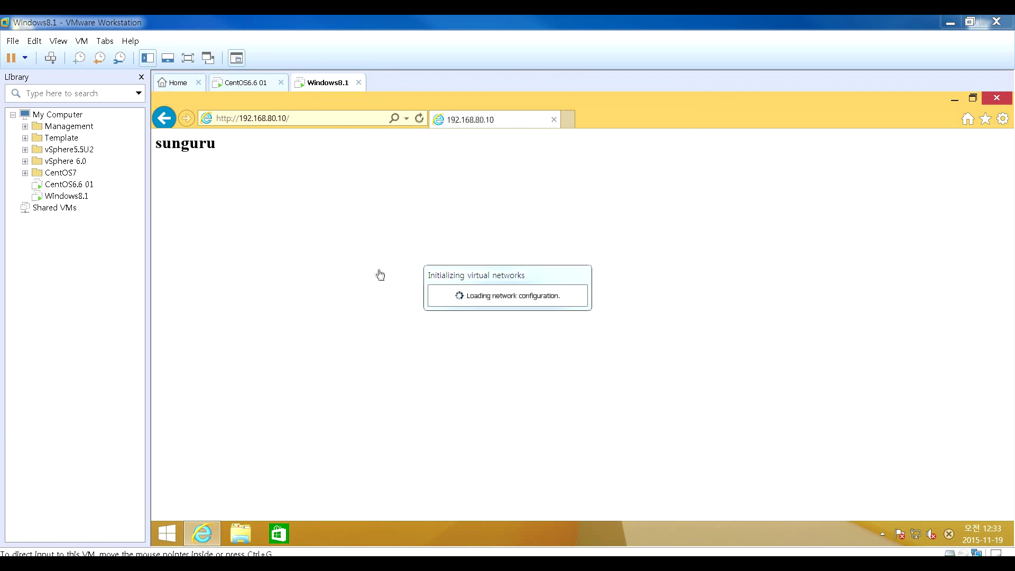
{"action": "left_click", "coordinate": [378, 176]}
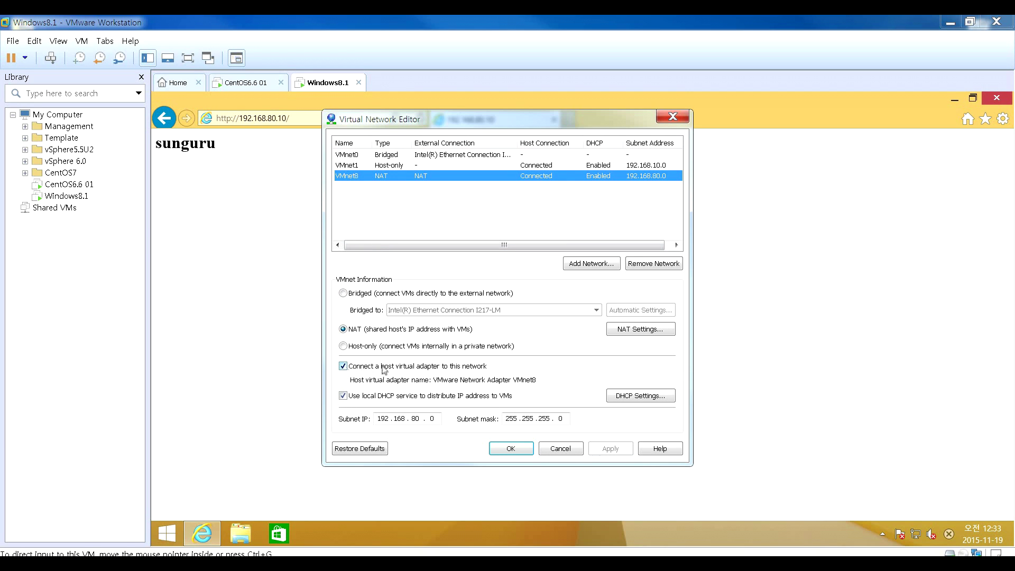
{"action": "left_click", "coordinate": [343, 367]}
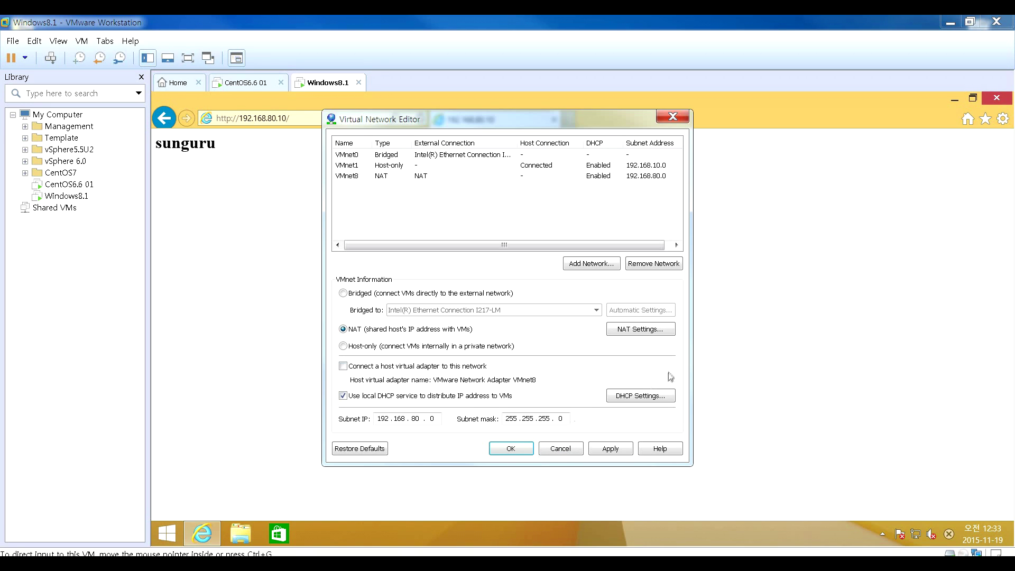
{"action": "left_click", "coordinate": [641, 333]}
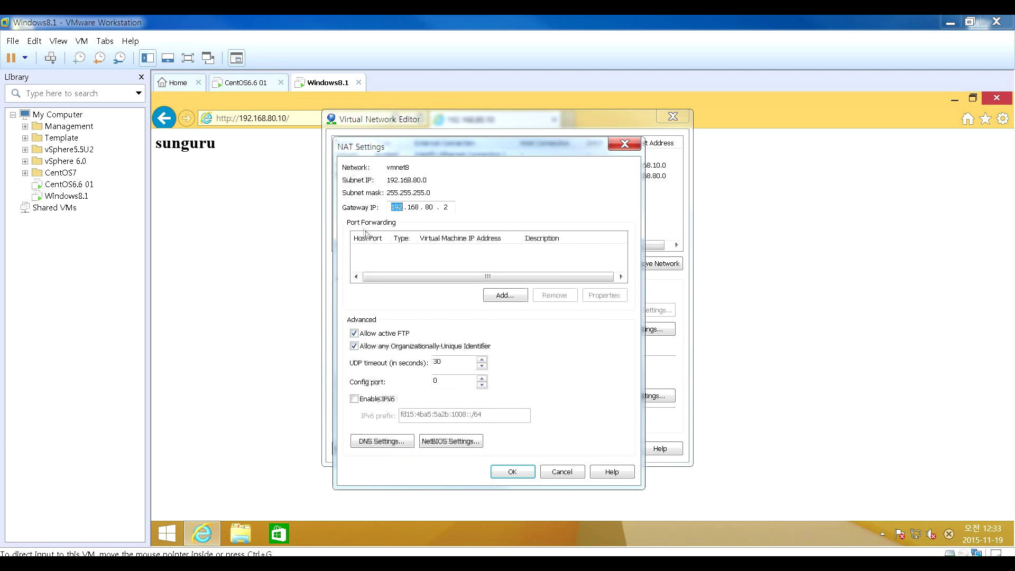
{"action": "left_click", "coordinate": [505, 297]}
{"action": "left_click_drag", "start_coordinate": [447, 174], "coordinate": [469, 309]}
{"action": "type", "text": "80"}
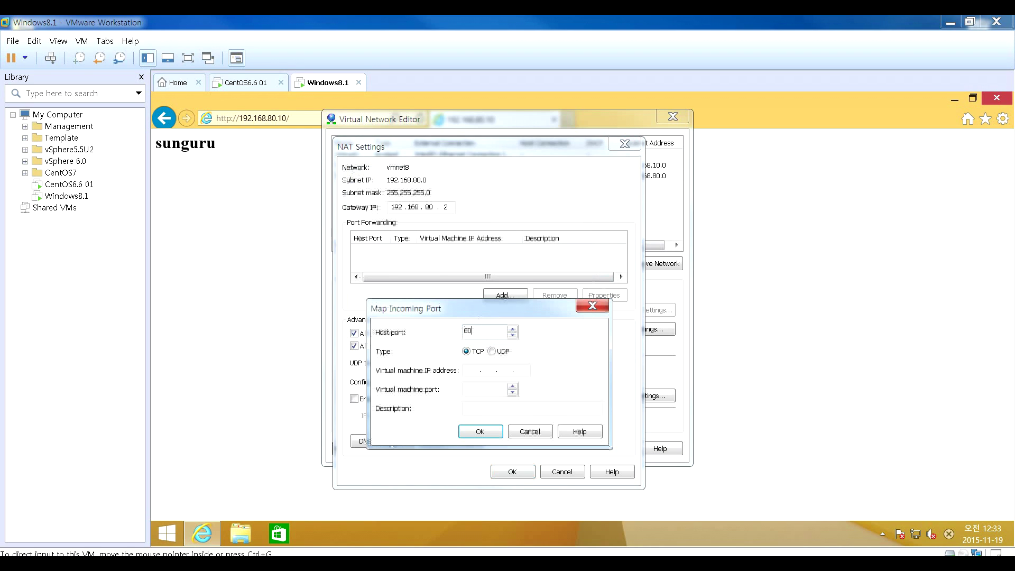
{"action": "key", "text": "Tab"}
{"action": "key", "text": "Tab"}
{"action": "type", "text": "192 . 168 . 80 . 10"}
{"action": "left_click", "coordinate": [465, 389]}
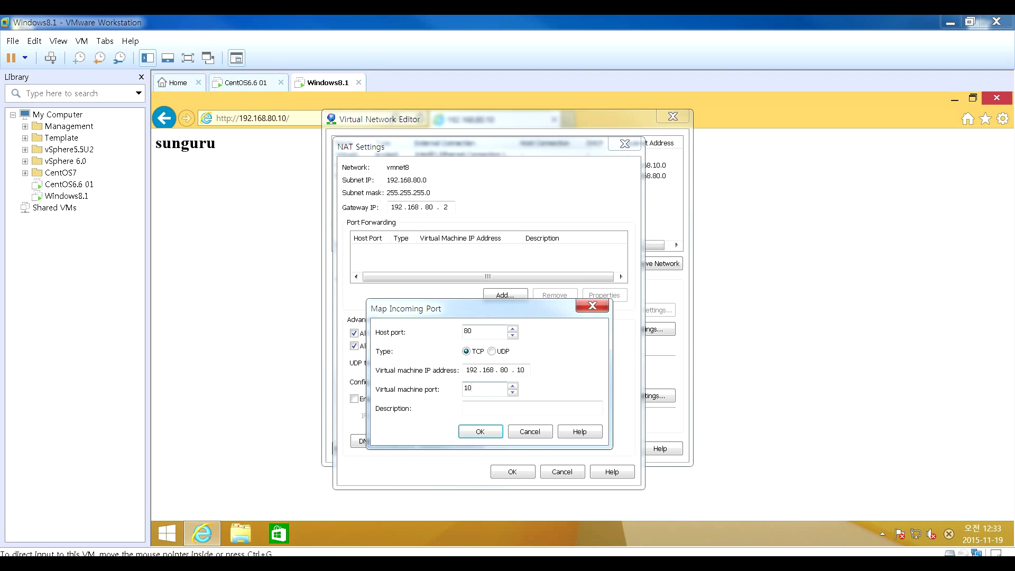
{"action": "key", "text": "BackSpace"}
{"action": "key", "text": "BackSpace"}
{"action": "type", "text": "80"}
{"action": "left_click", "coordinate": [521, 433]}
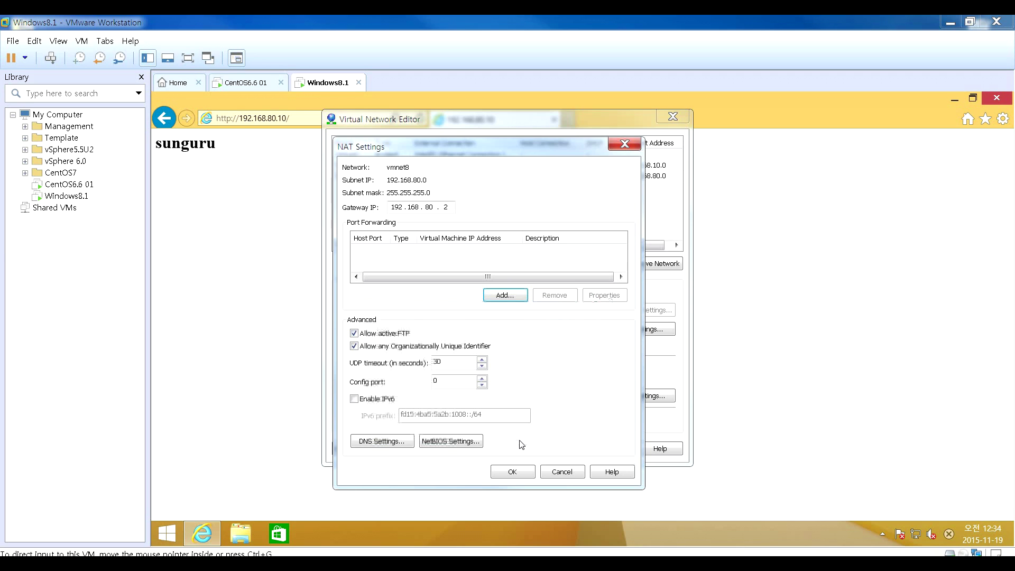
- Cancel NAT Settings, re-tick VMnet8's host adapter, apply, and close the Virtual Network Editor
{"action": "left_click", "coordinate": [563, 472]}
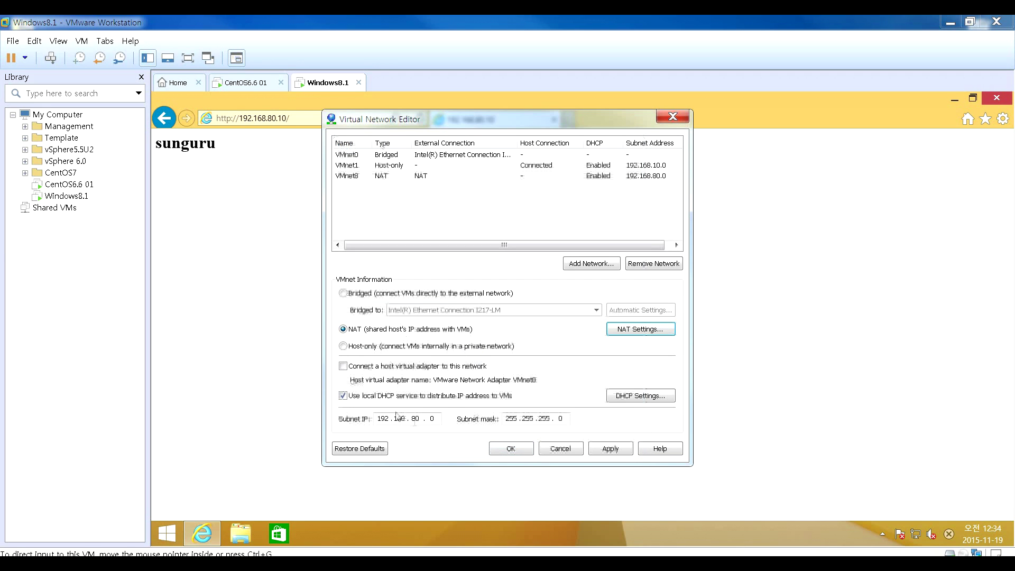
{"action": "left_click", "coordinate": [343, 367]}
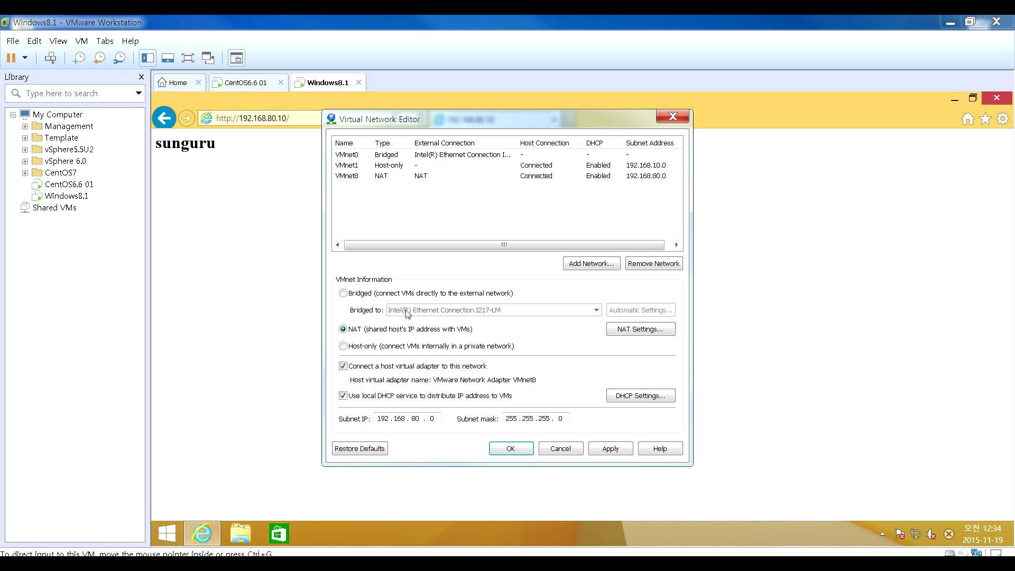
{"action": "left_click", "coordinate": [621, 451]}
{"action": "key", "text": "alt+Tab"}
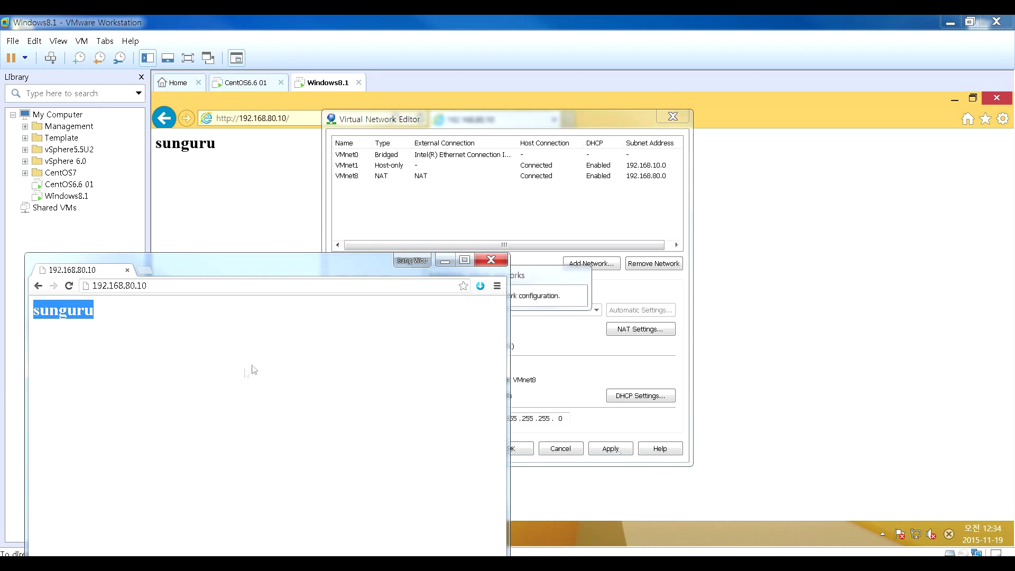
{"action": "left_click", "coordinate": [490, 260]}
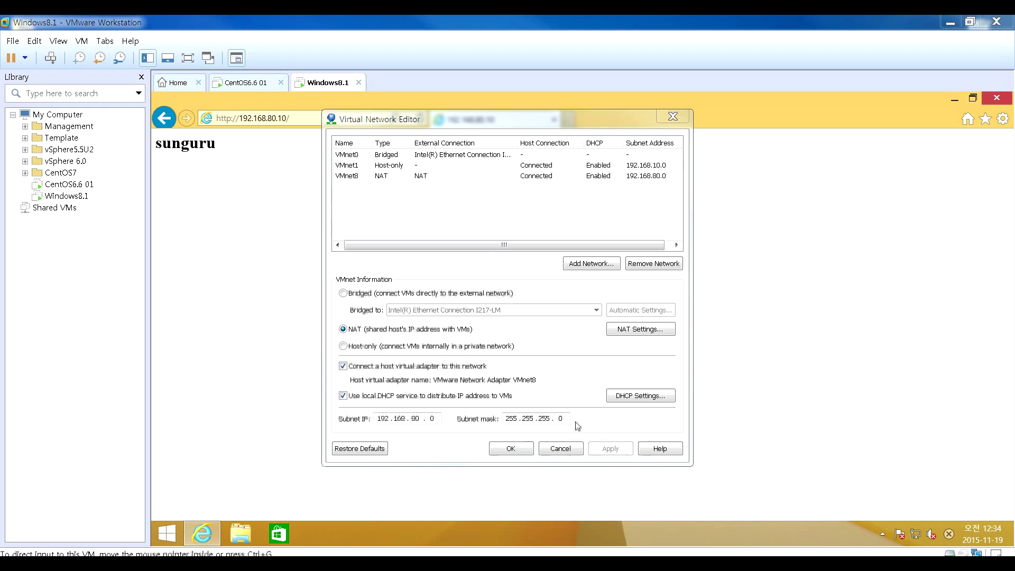
{"action": "left_click", "coordinate": [569, 450]}
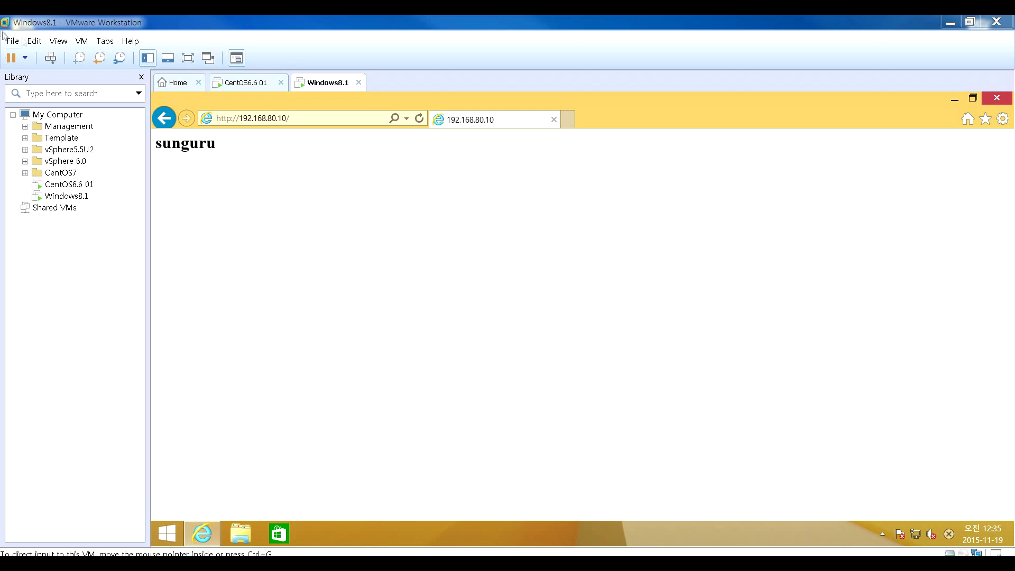
- Reopen the Virtual Network Editor as administrator, toggle VMnet1's host adapter off and on, then view VMnet8
{"action": "left_click", "coordinate": [34, 41]}
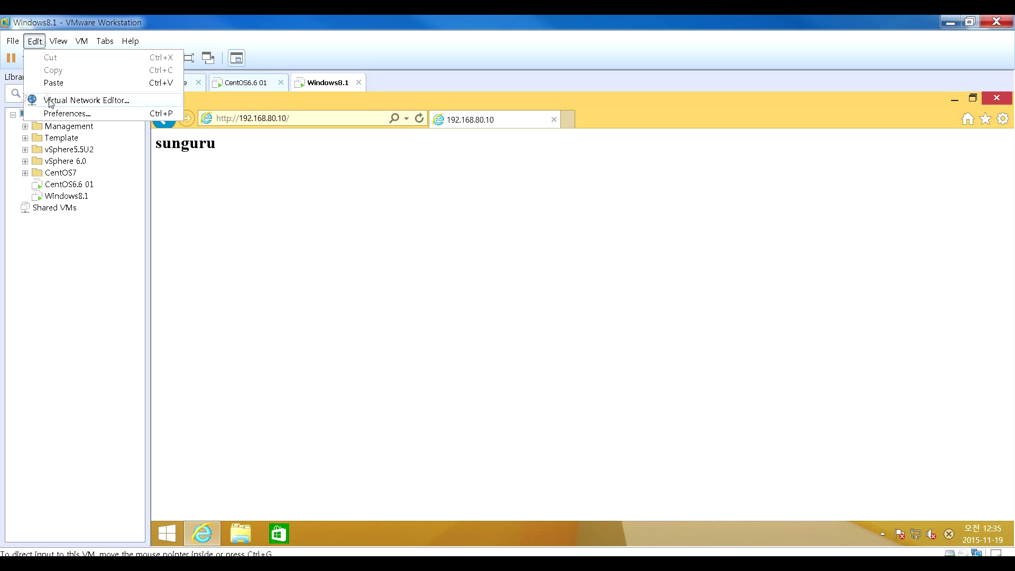
{"action": "left_click", "coordinate": [75, 104]}
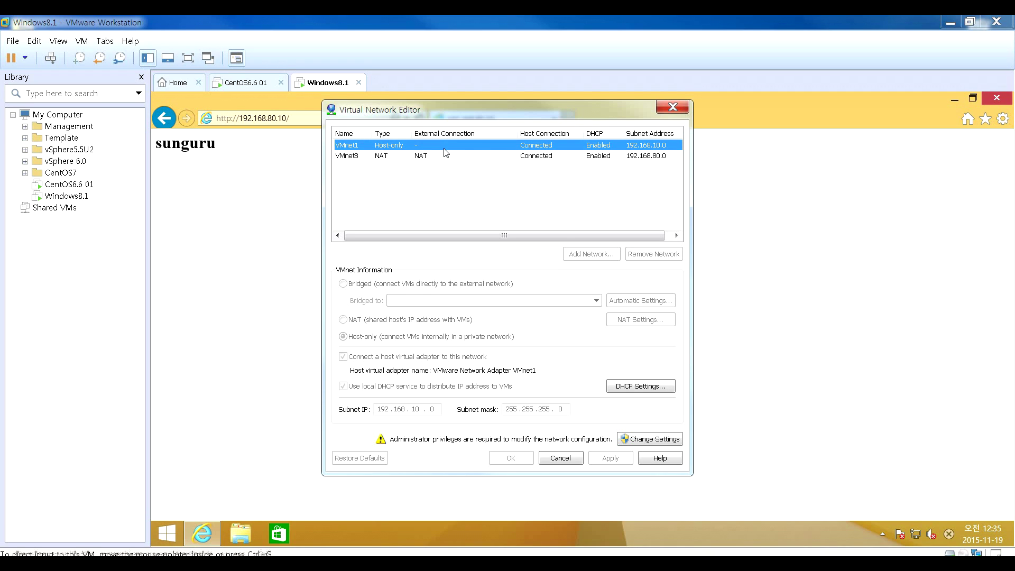
{"action": "left_click", "coordinate": [636, 439]}
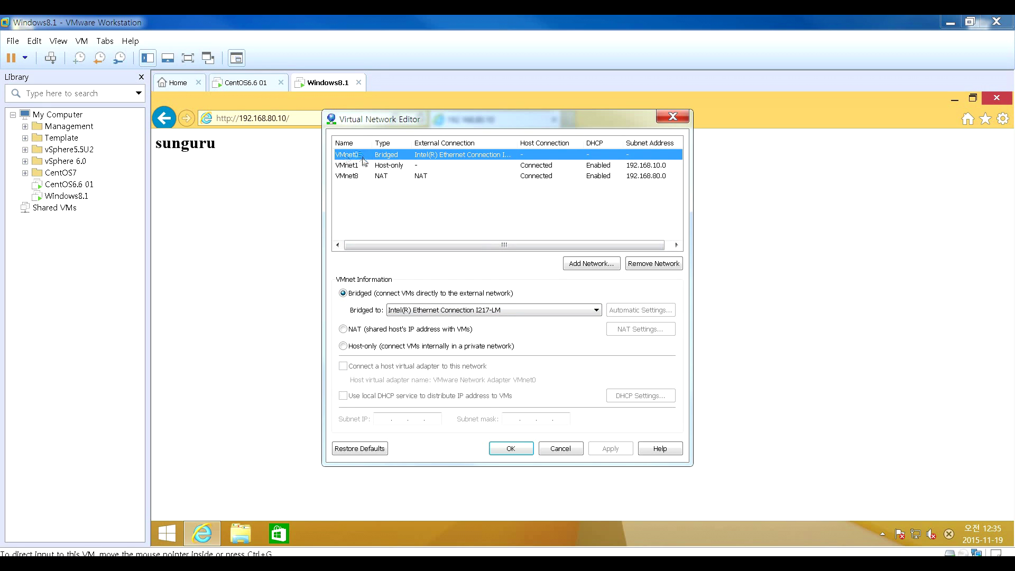
{"action": "left_click", "coordinate": [369, 168]}
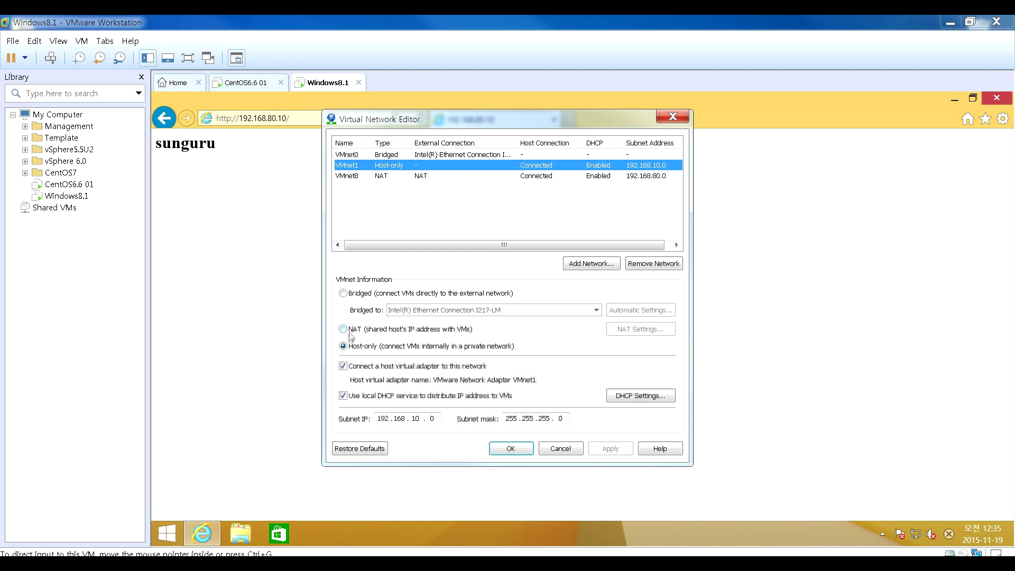
{"action": "left_click", "coordinate": [344, 366]}
{"action": "left_click", "coordinate": [344, 366]}
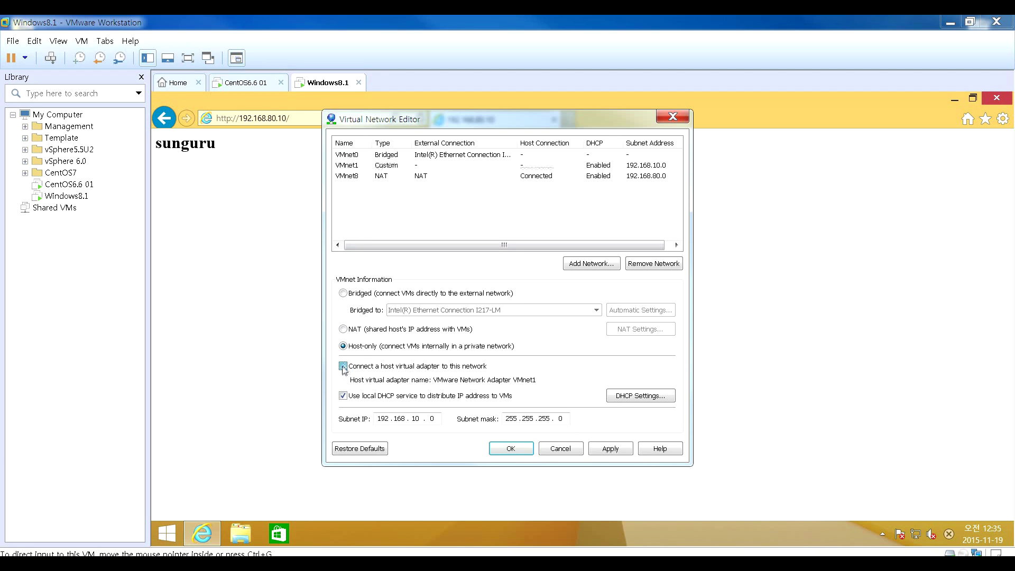
{"action": "left_click", "coordinate": [348, 176]}
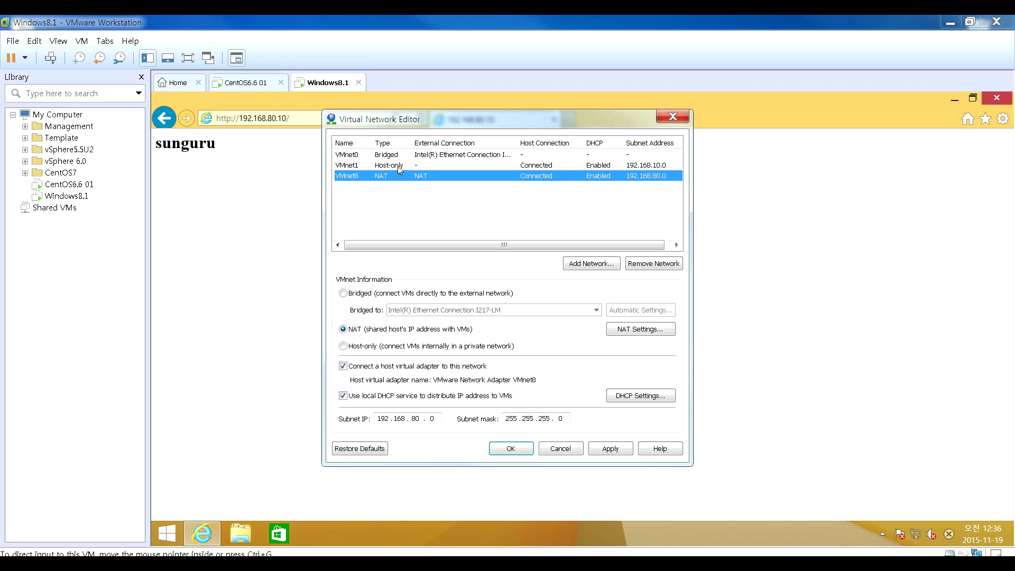
- Recheck VMnet1's host adapter option, then switch to the CentOS6.6 01 VM
{"action": "left_click", "coordinate": [400, 165]}
{"action": "left_click", "coordinate": [343, 366]}
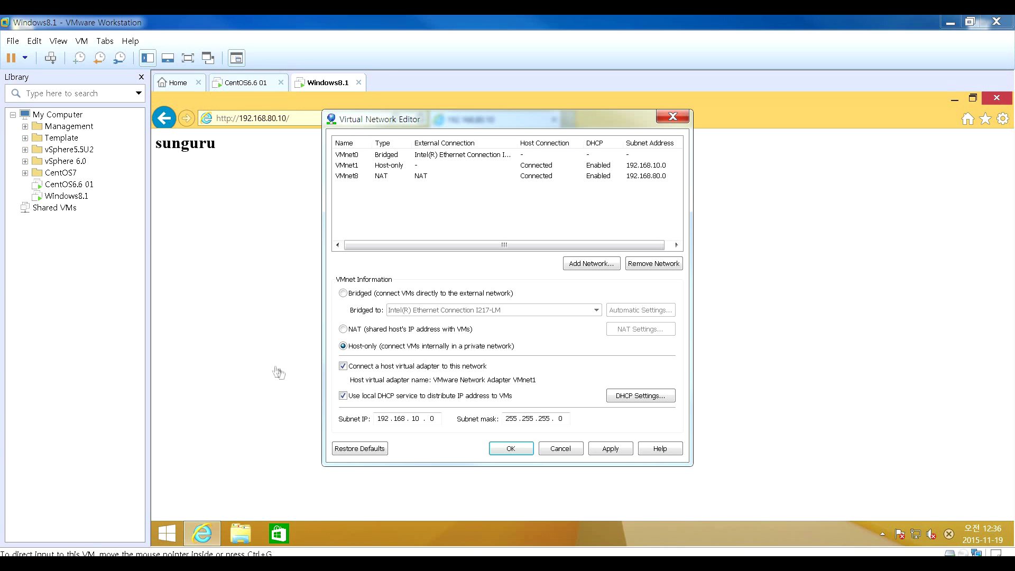
{"action": "left_click", "coordinate": [69, 185]}
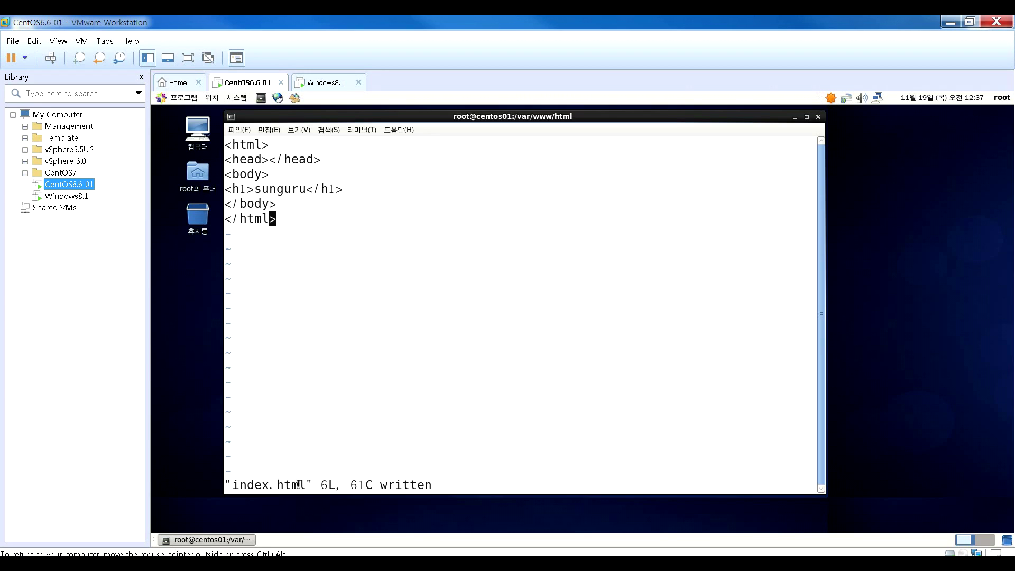
- Switch to the Windows8.1 VM and open 192.168.80.10 in host Chrome
{"action": "left_click_drag", "start_coordinate": [306, 486], "coordinate": [244, 486]}
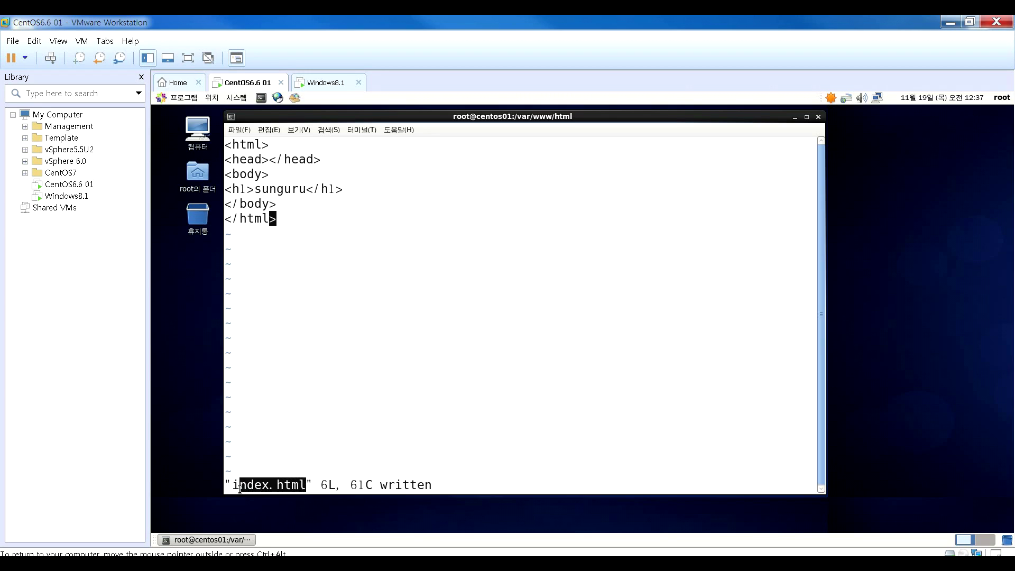
{"action": "left_click", "coordinate": [62, 196]}
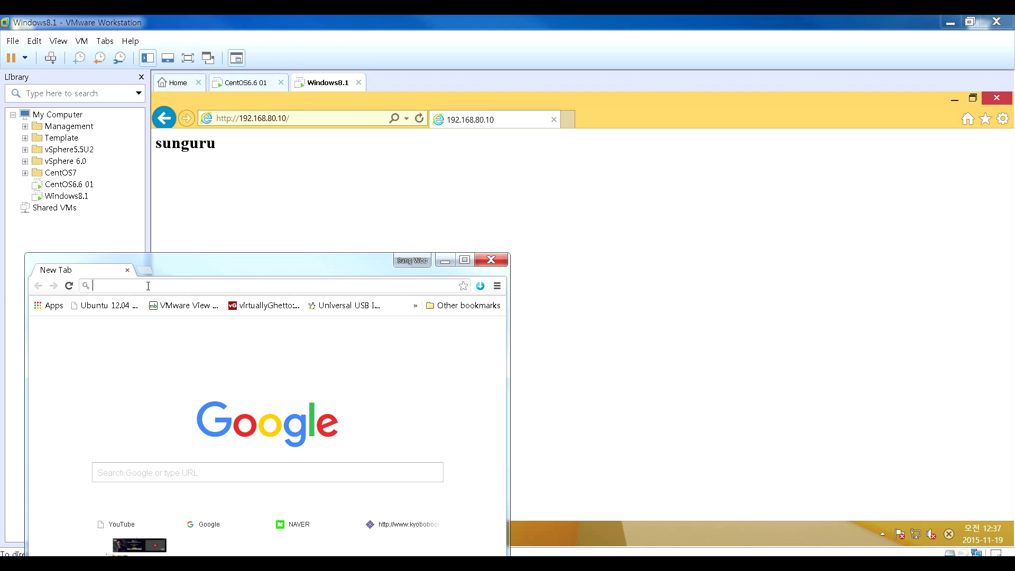
{"action": "type", "text": "192.168.80.10"}
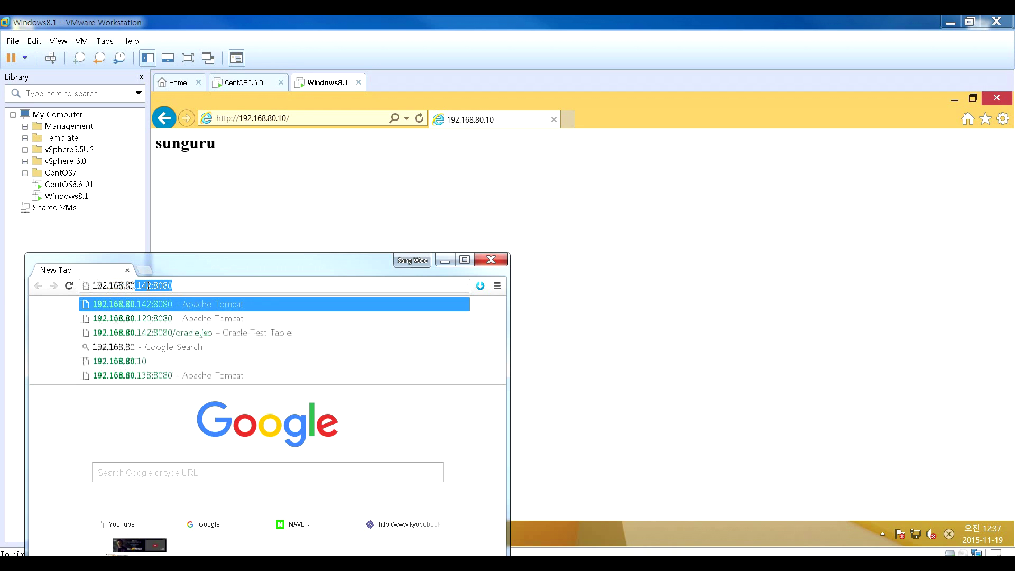
{"action": "key", "text": "Return"}
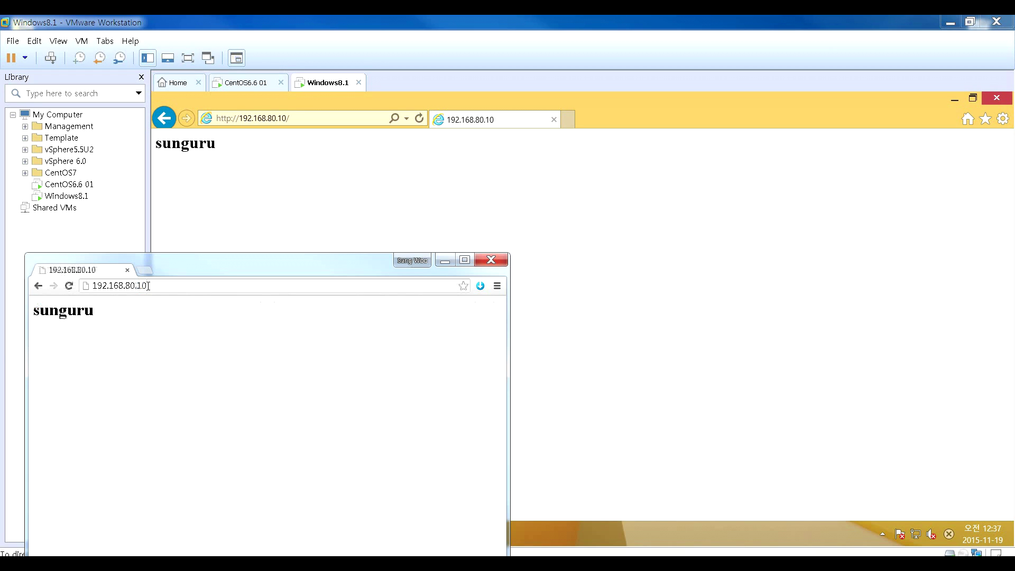